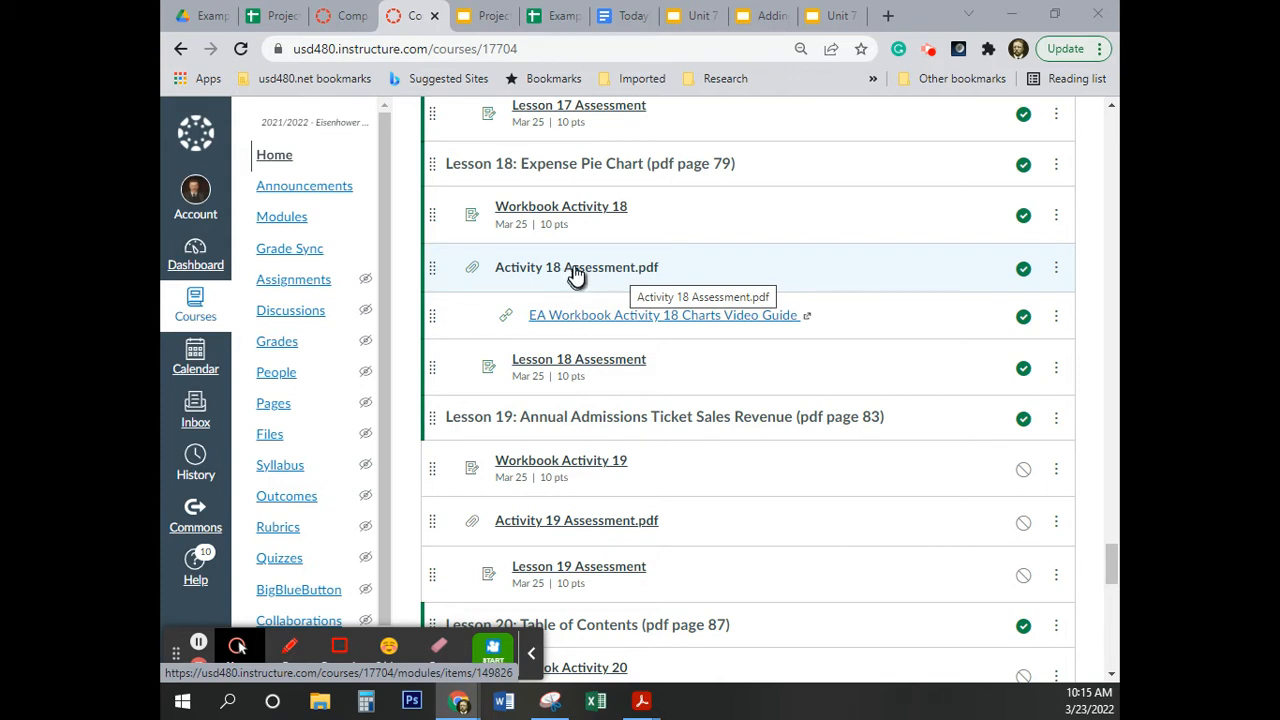
- Move the EA Workbook Activity 18 Charts Video Guide link above Activity 18 Assessment.pdf in the Lesson 18 module
left_click(577, 270)
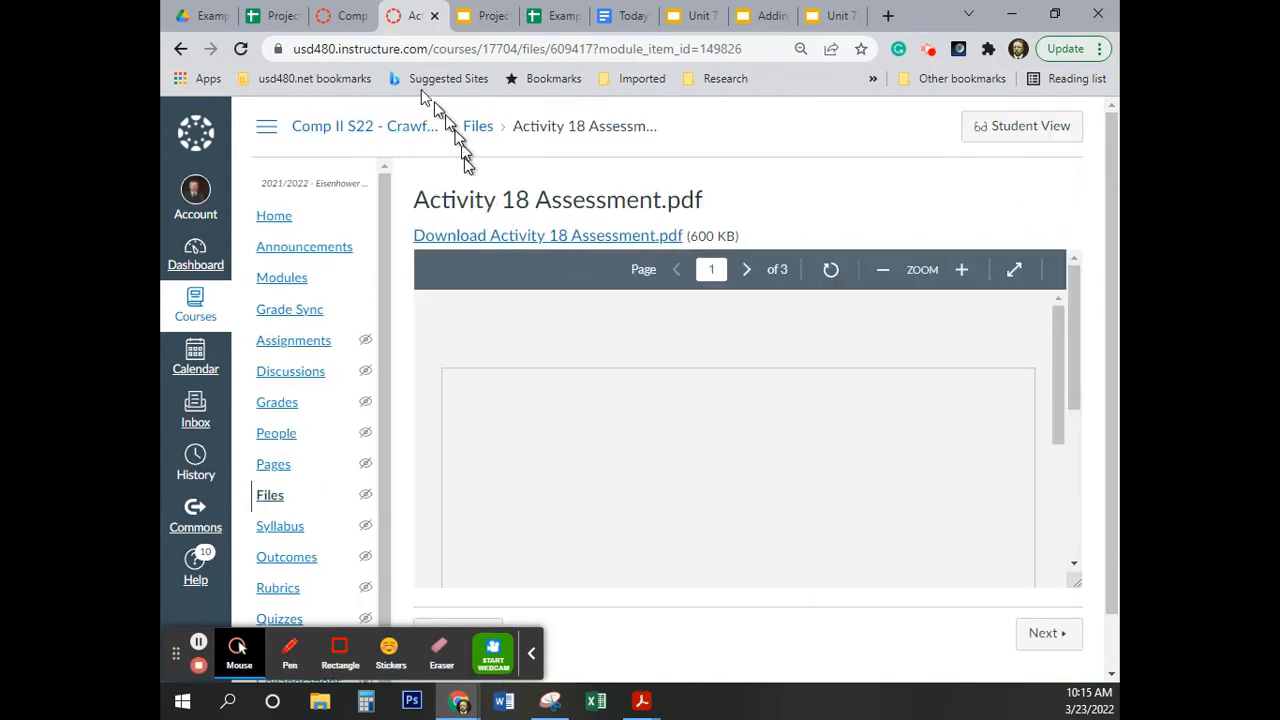
left_click(180, 48)
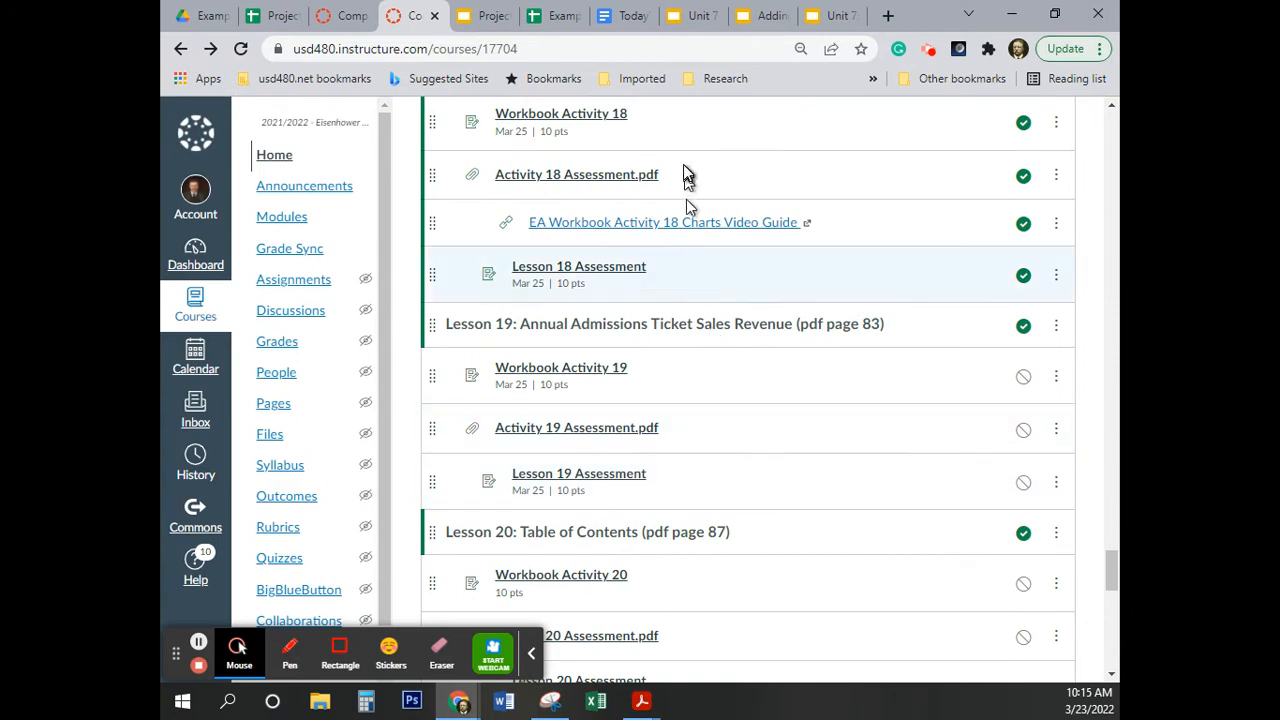
scroll(777, 217, "up", 1)
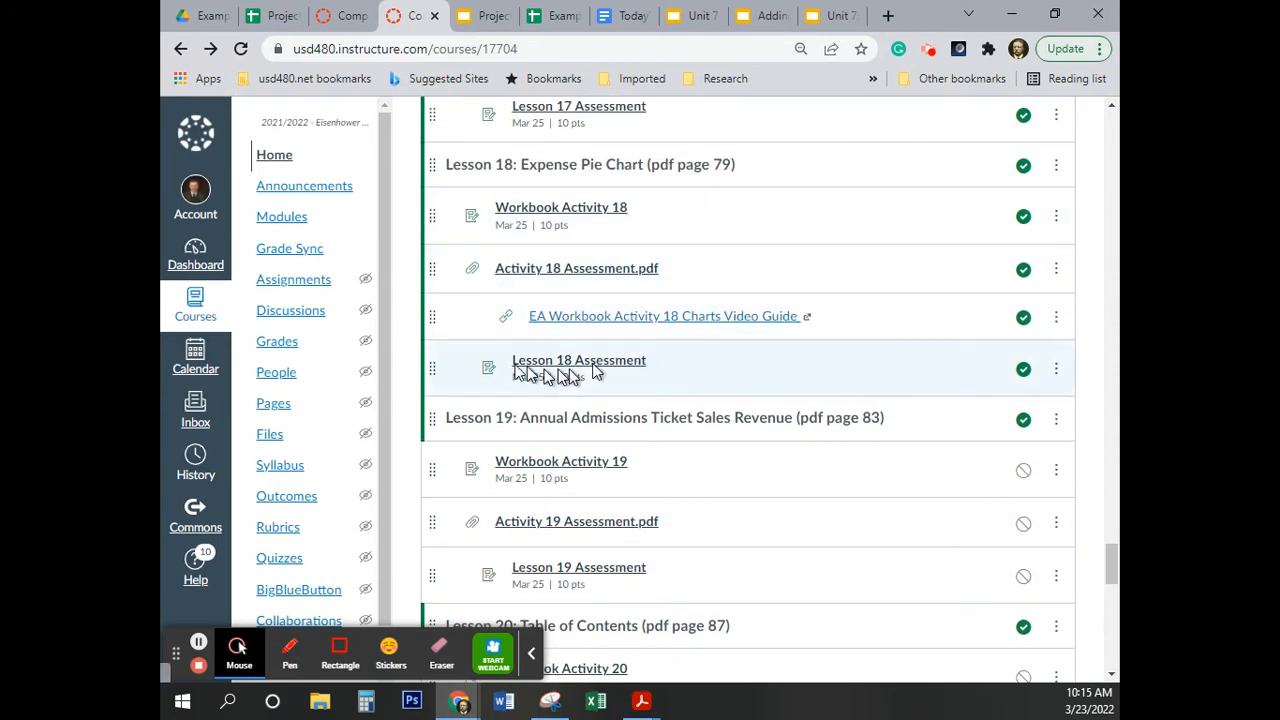
left_click_drag(429, 318, 460, 265)
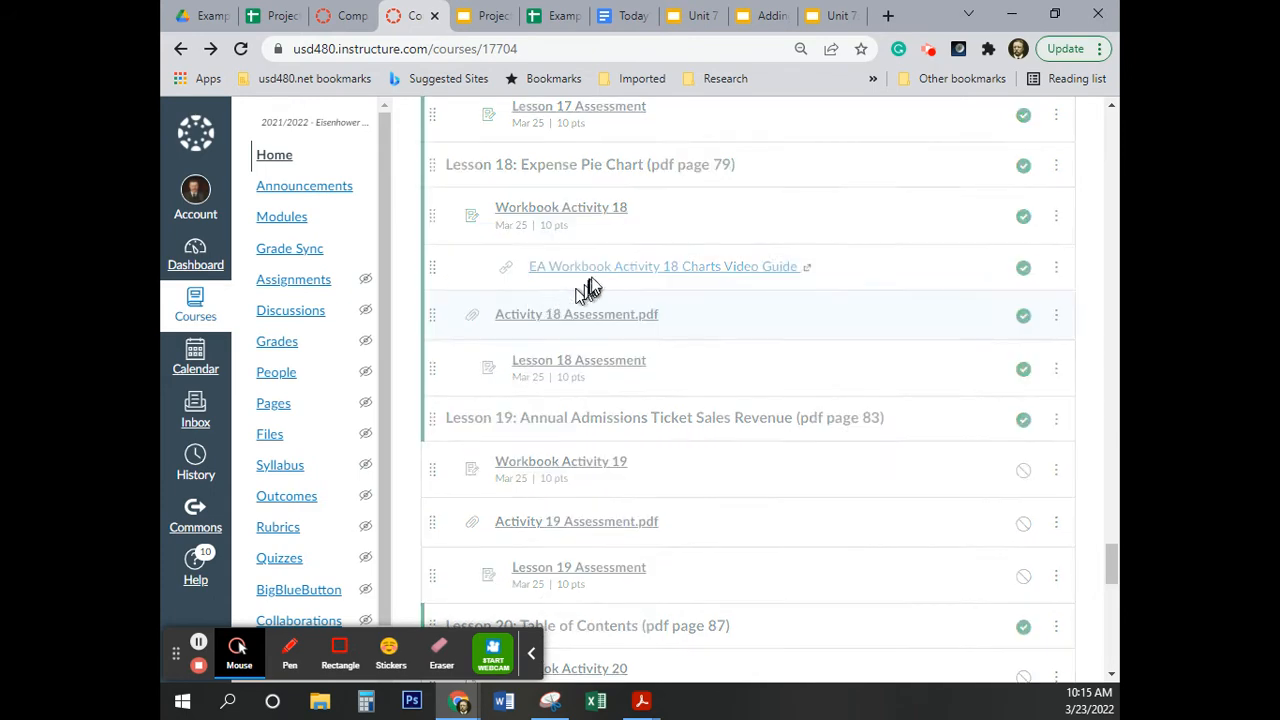
- Open the Workbook Activity 18 assignment and locate its attached spreadsheet link below the expense table
left_click(592, 212)
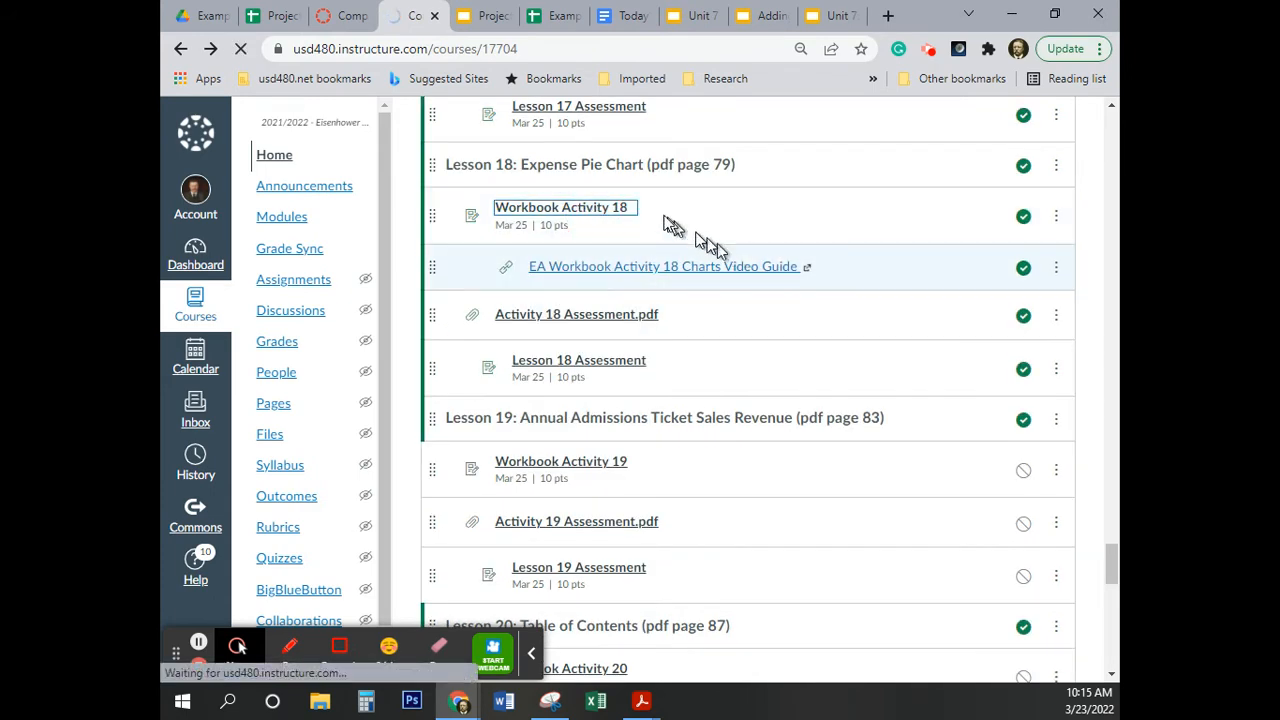
scroll(712, 398, "down", 12)
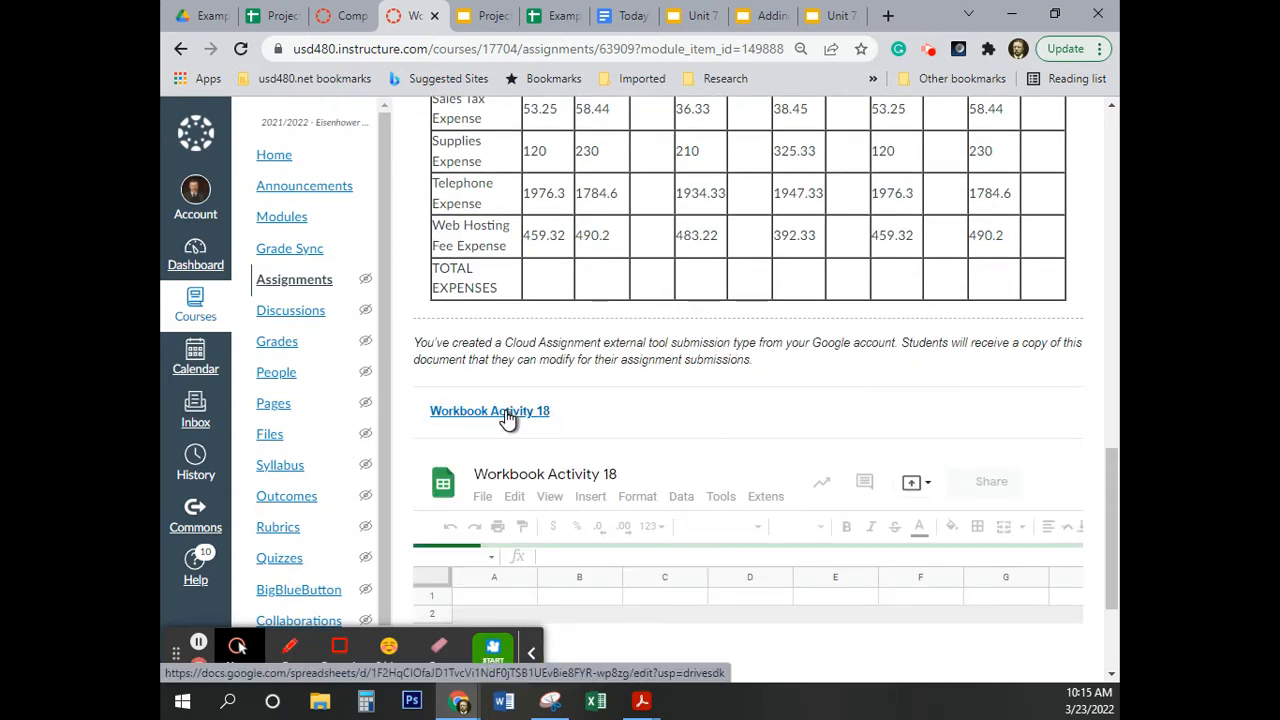
right_click(505, 412)
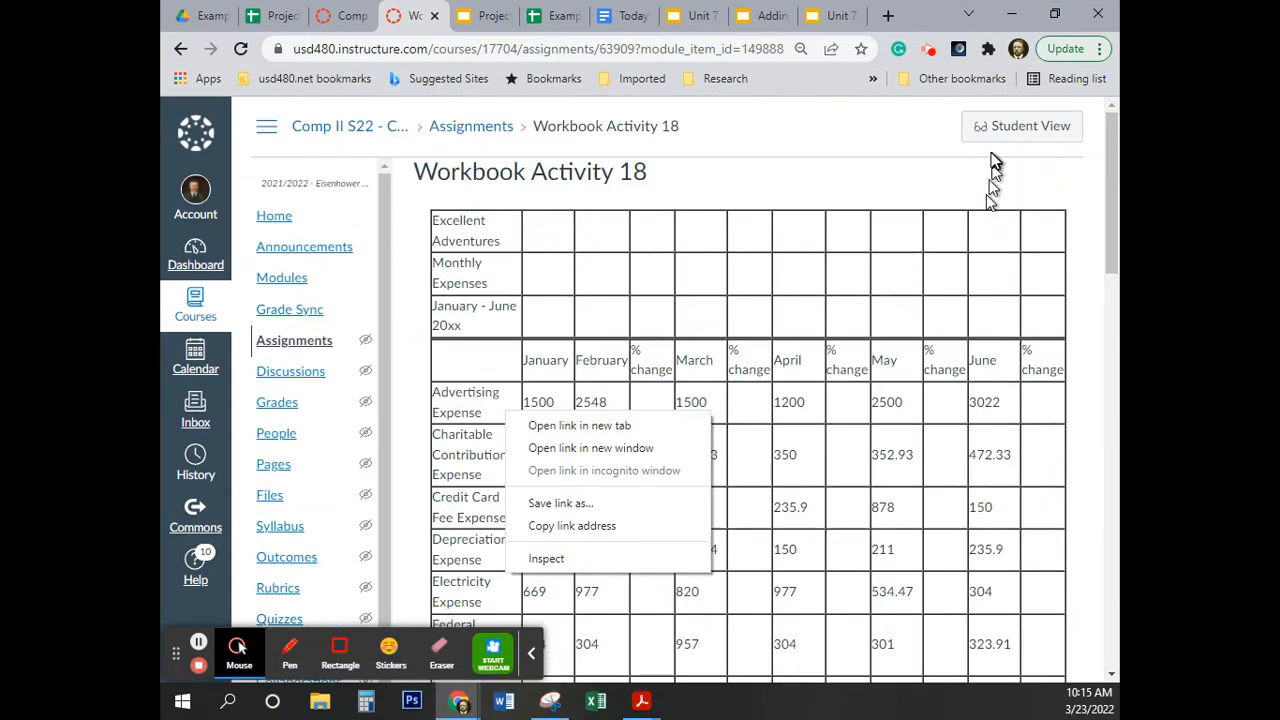
- Copy the whole Excellent Adventures monthly expenses table from the assignment, from the title through the TOTAL EXPENSES row
left_click(1116, 266)
left_click_drag(1116, 266, 1116, 540)
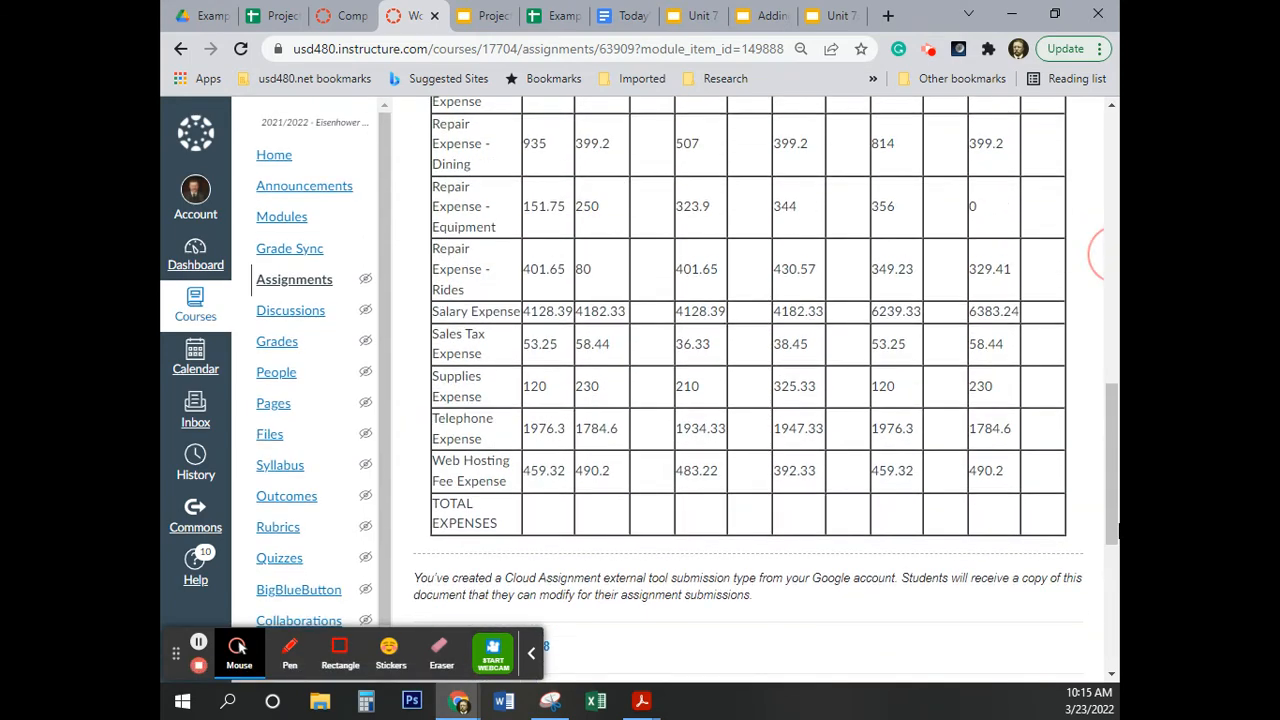
left_click(1047, 518)
left_click_drag(1036, 510, 433, 233)
scroll(728, 323, "up", 8)
scroll(624, 392, "up", 3)
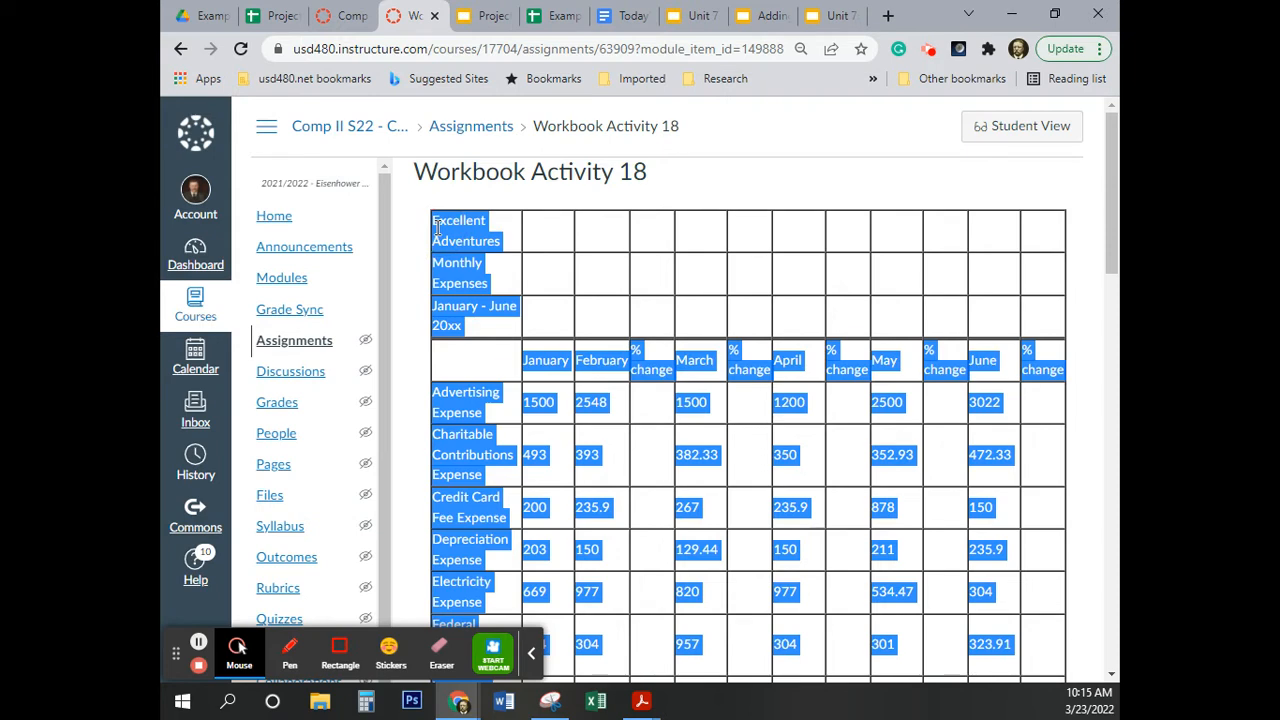
- Switch to the Example Activity 18 S22 spreadsheet and paste the copied expense table at cell A1 of the Video sheet
left_click(560, 16)
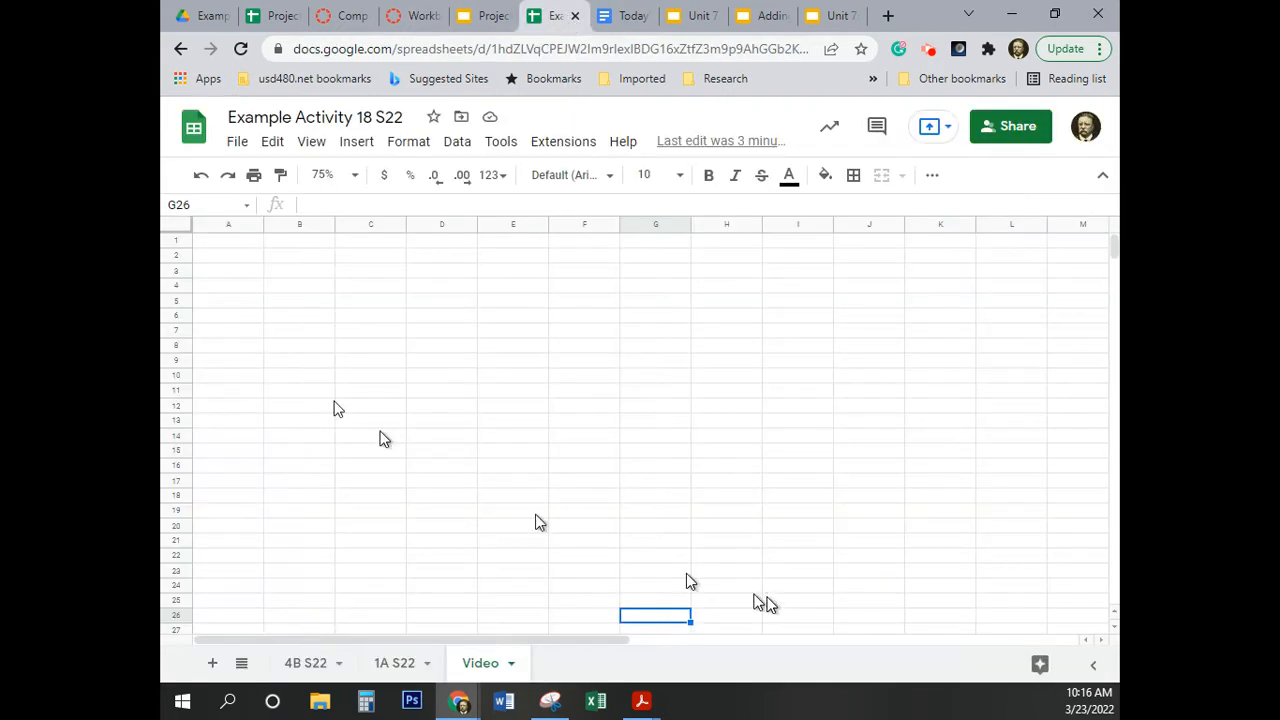
left_click(223, 238)
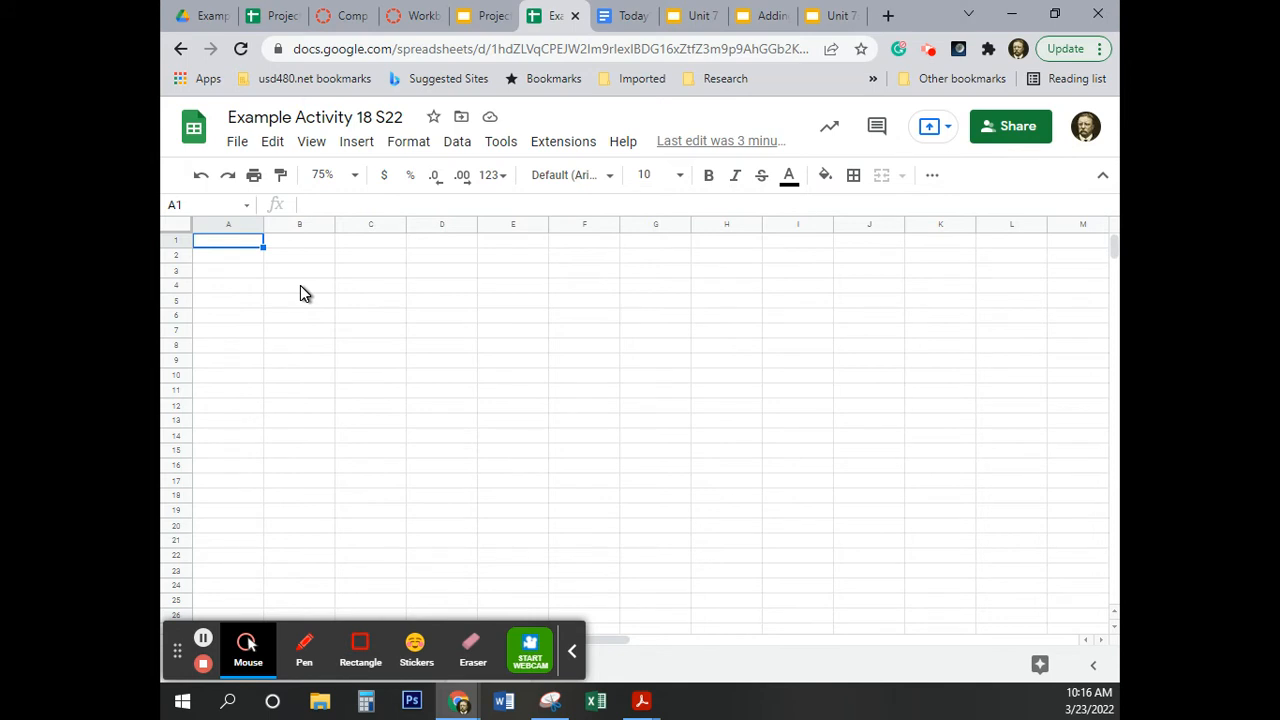
key("ctrl+v")
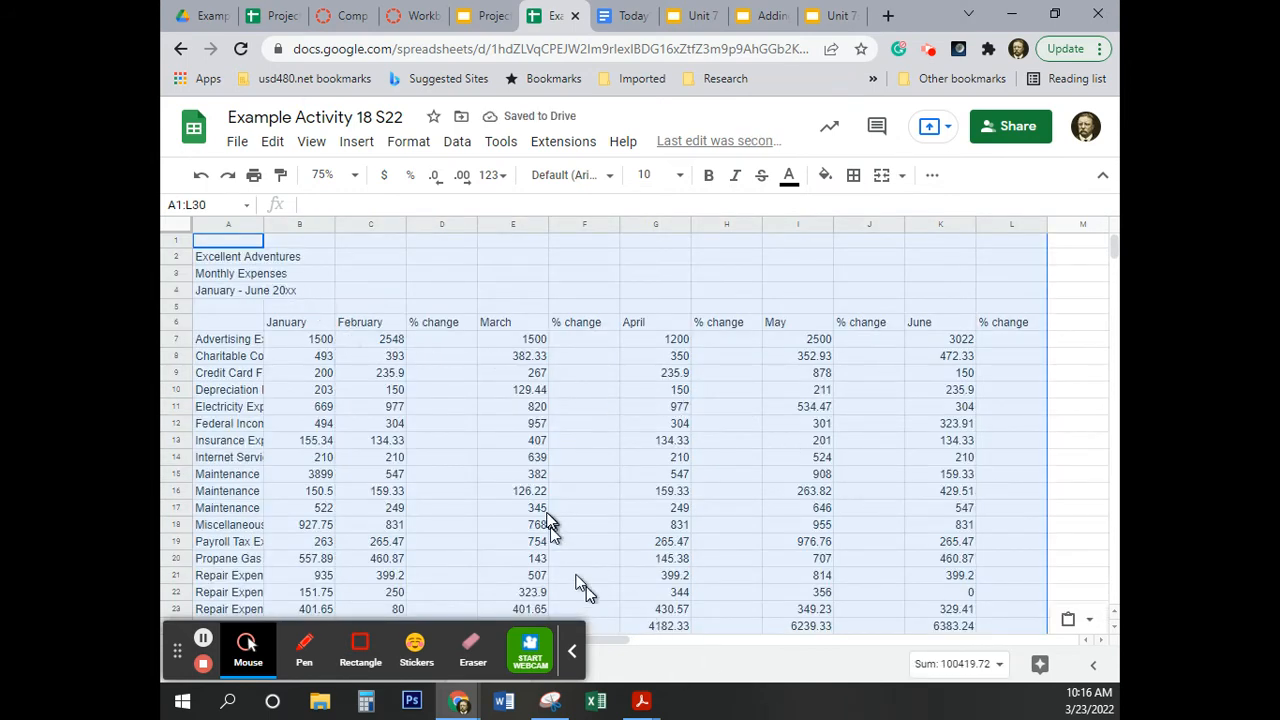
left_click(574, 656)
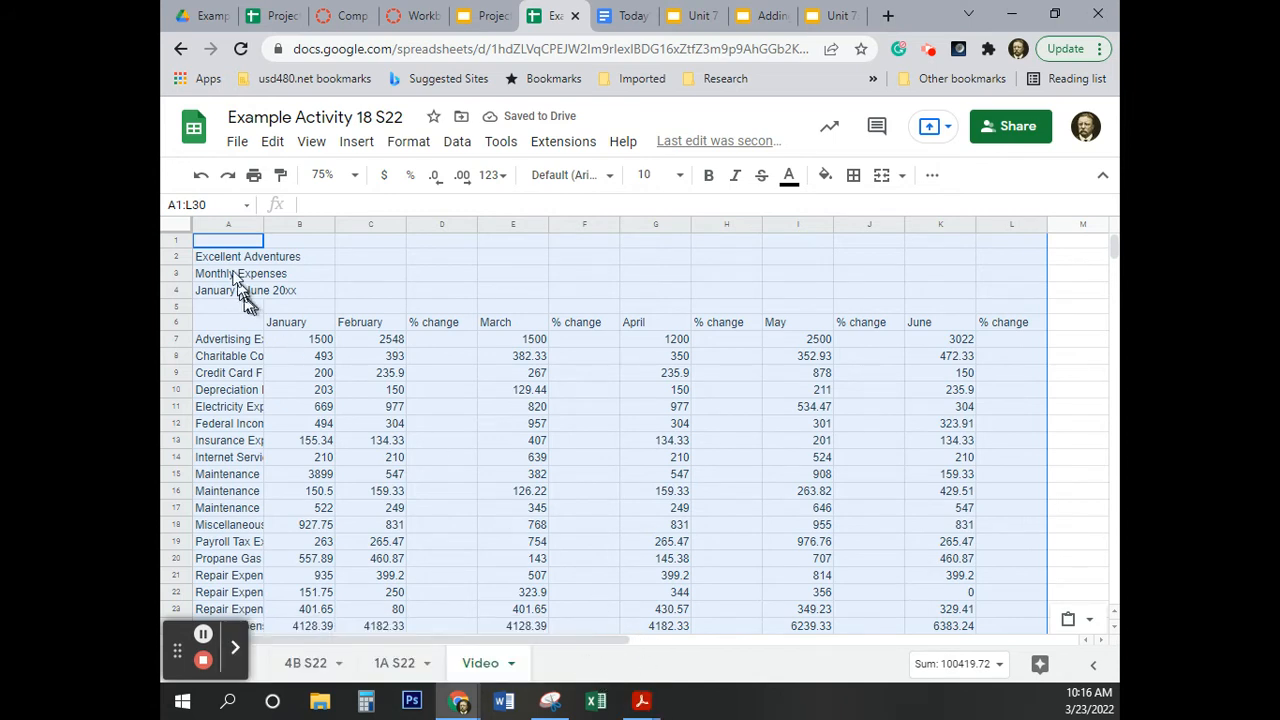
- Delete the empty row 1 above the Excellent Adventures title
left_click(170, 239)
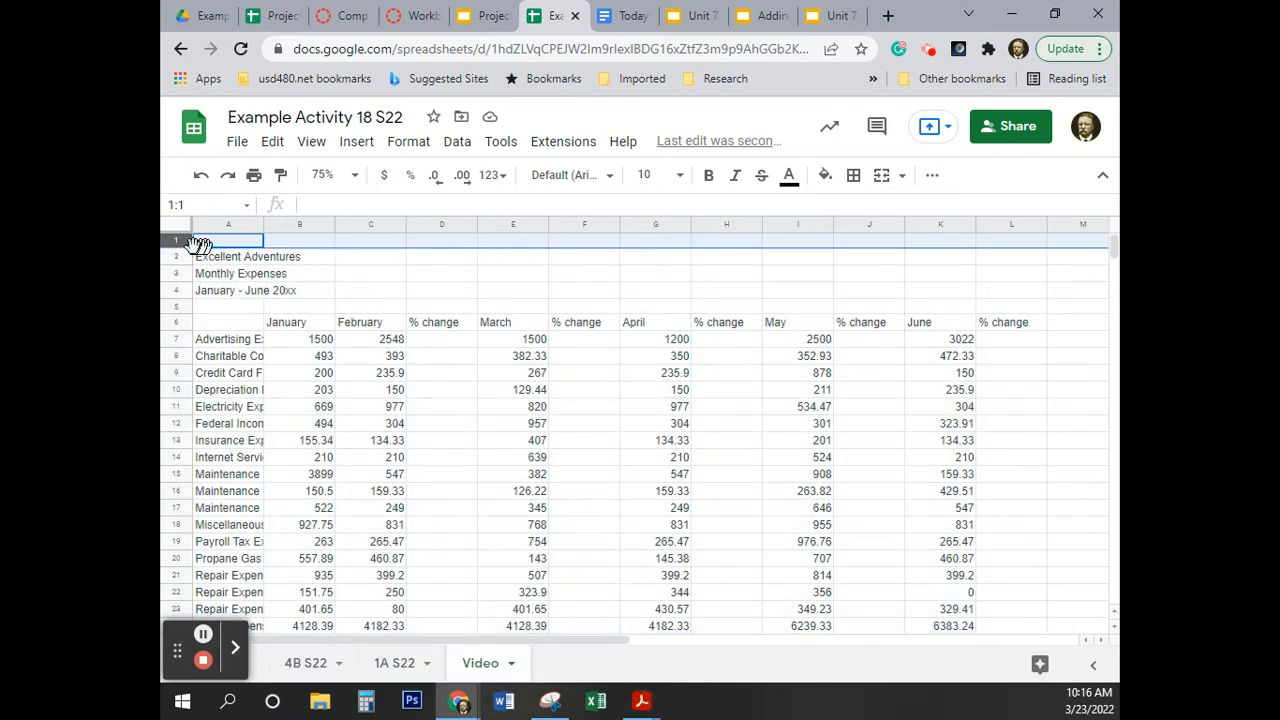
right_click(172, 240)
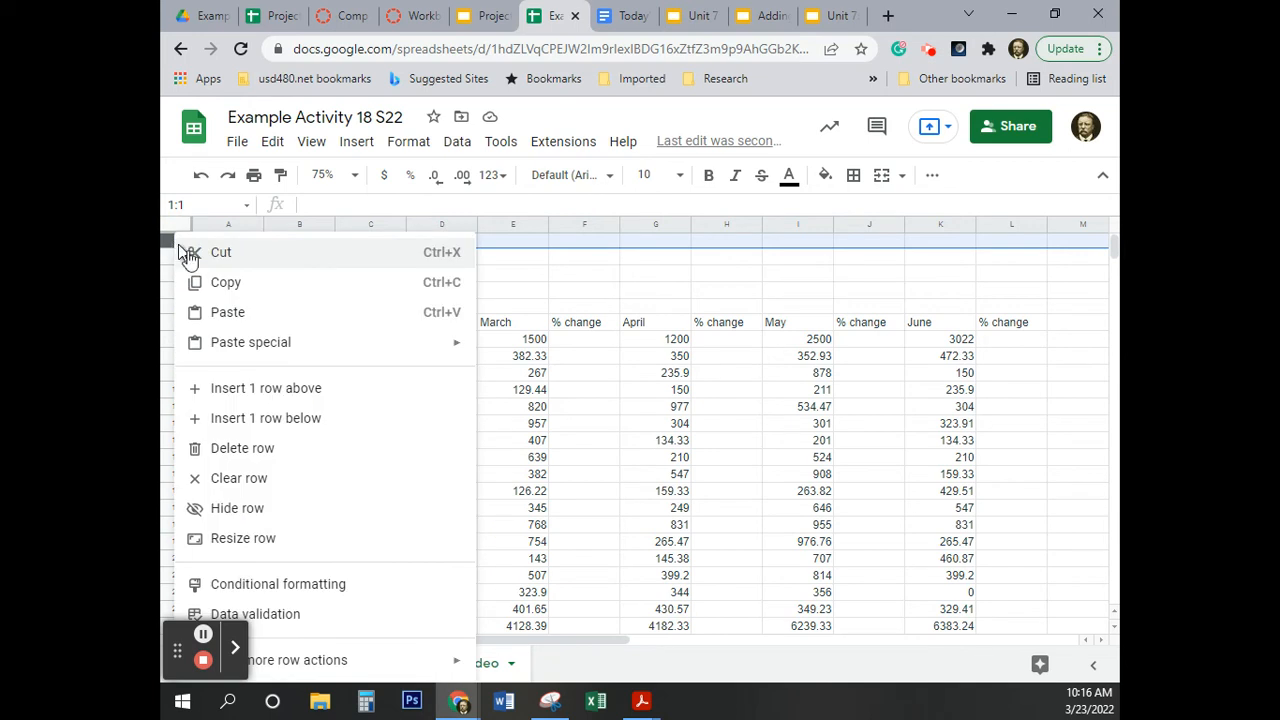
left_click(272, 451)
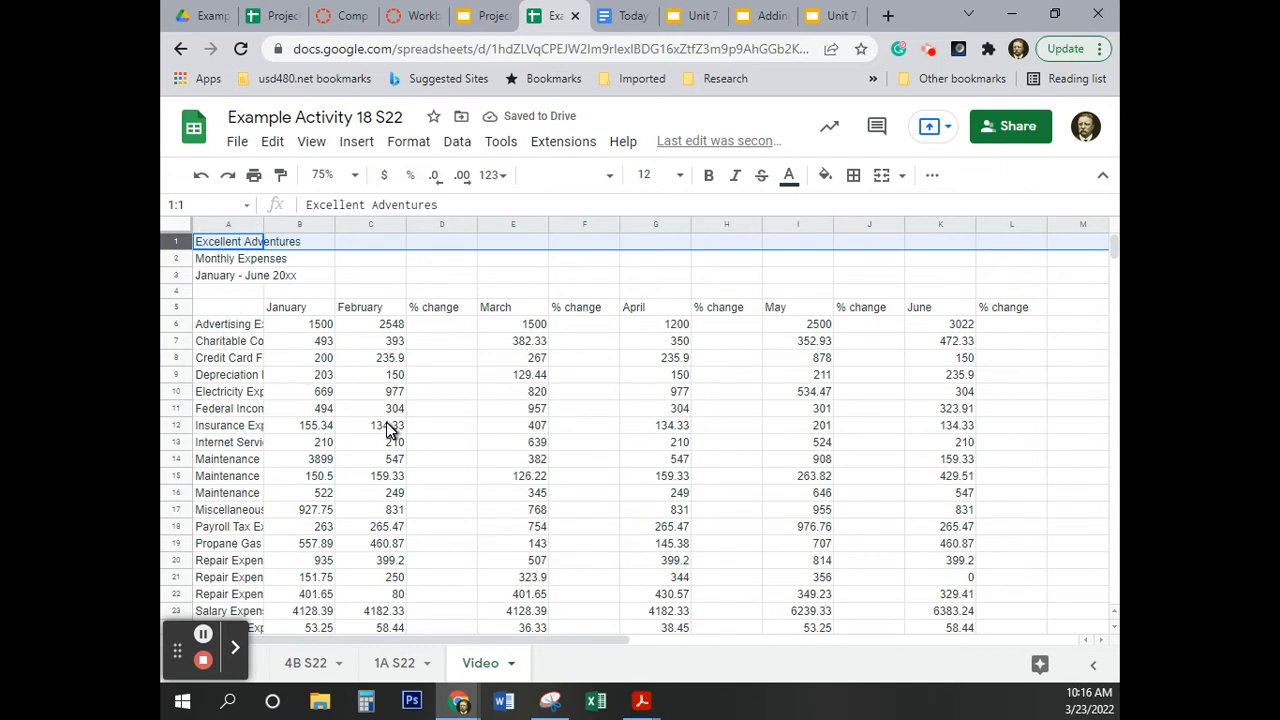
- Format the January to June amount columns B, C, E, G, I and K as currency with no decimal places
left_click(282, 222)
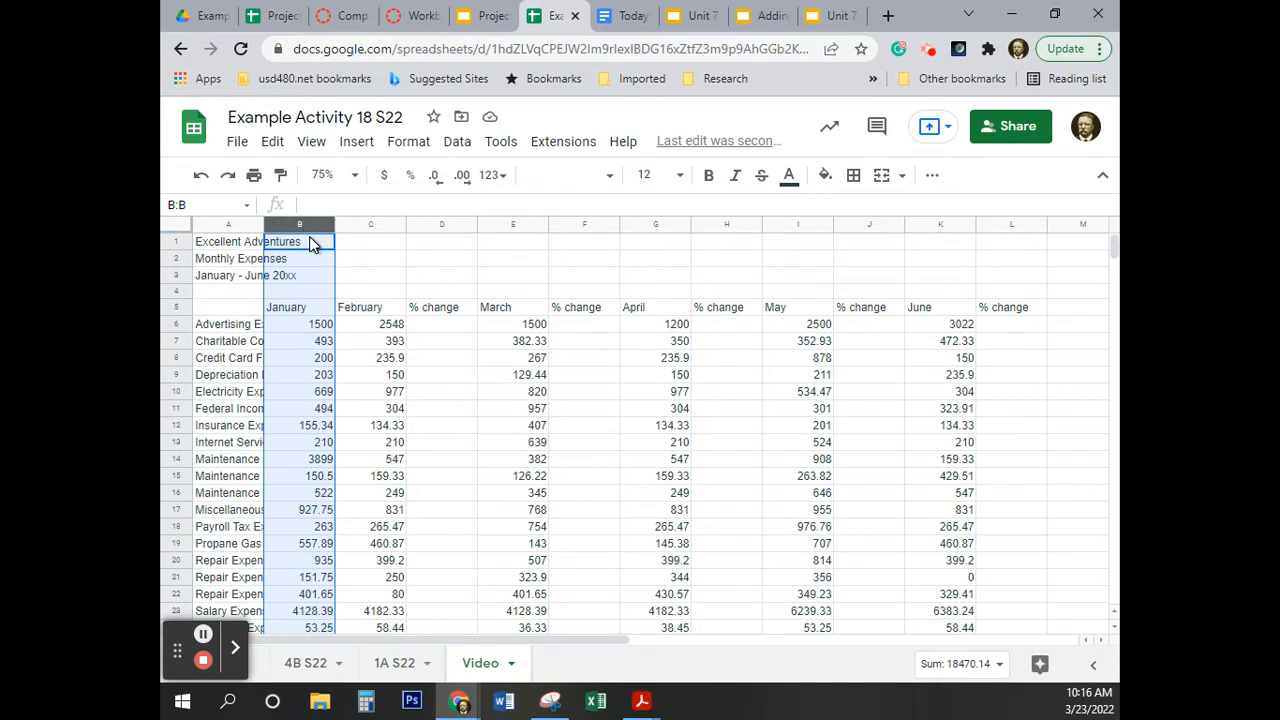
left_click(352, 222, "ctrl")
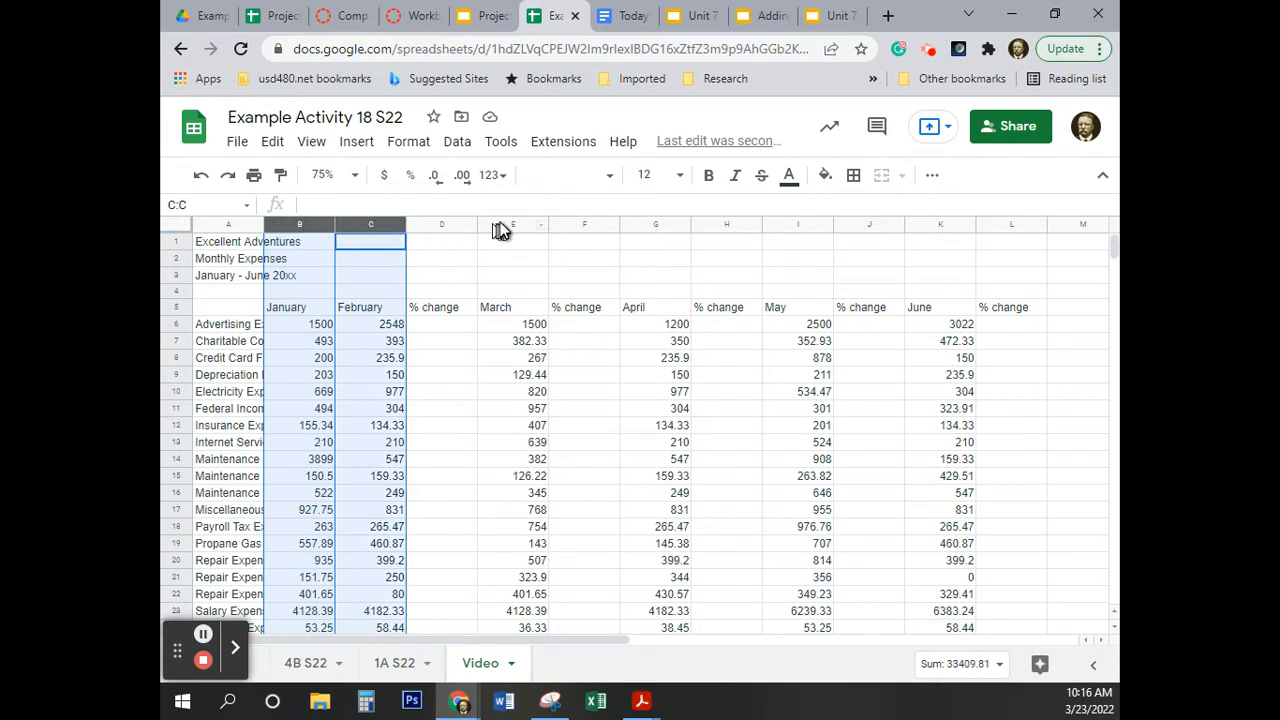
left_click(507, 224, "ctrl")
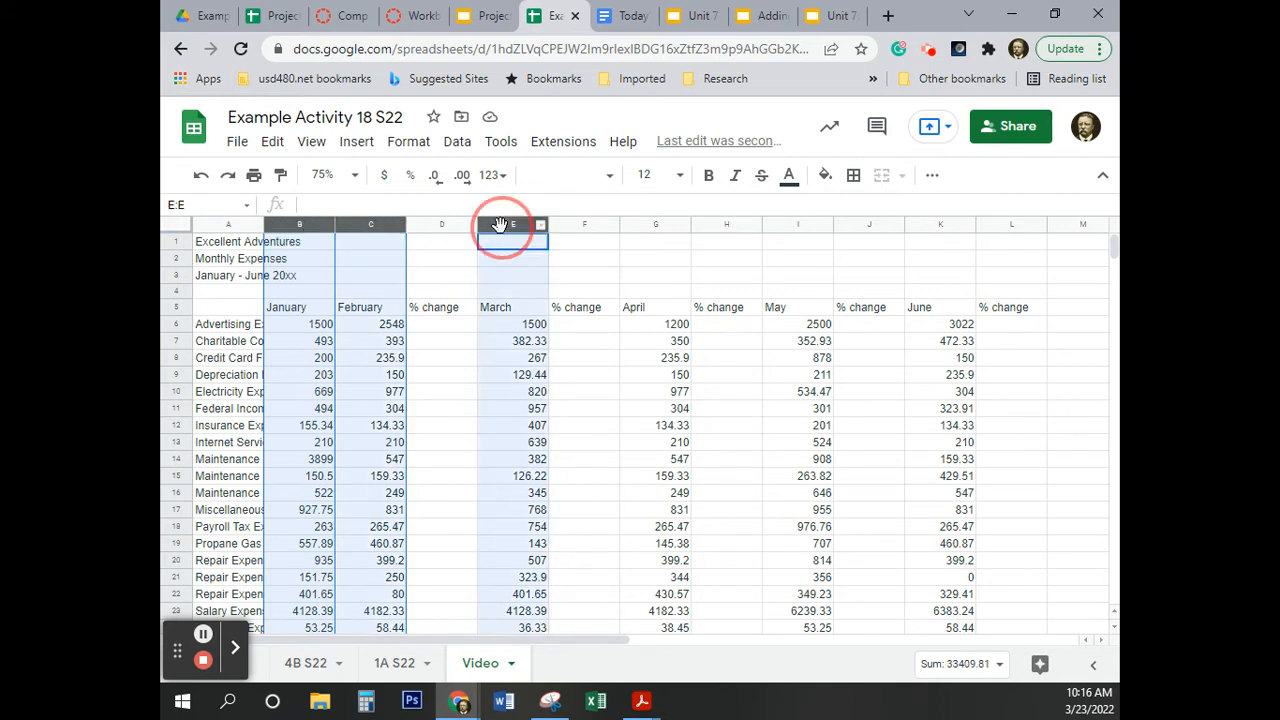
left_click(651, 228, "ctrl")
left_click(797, 226, "ctrl")
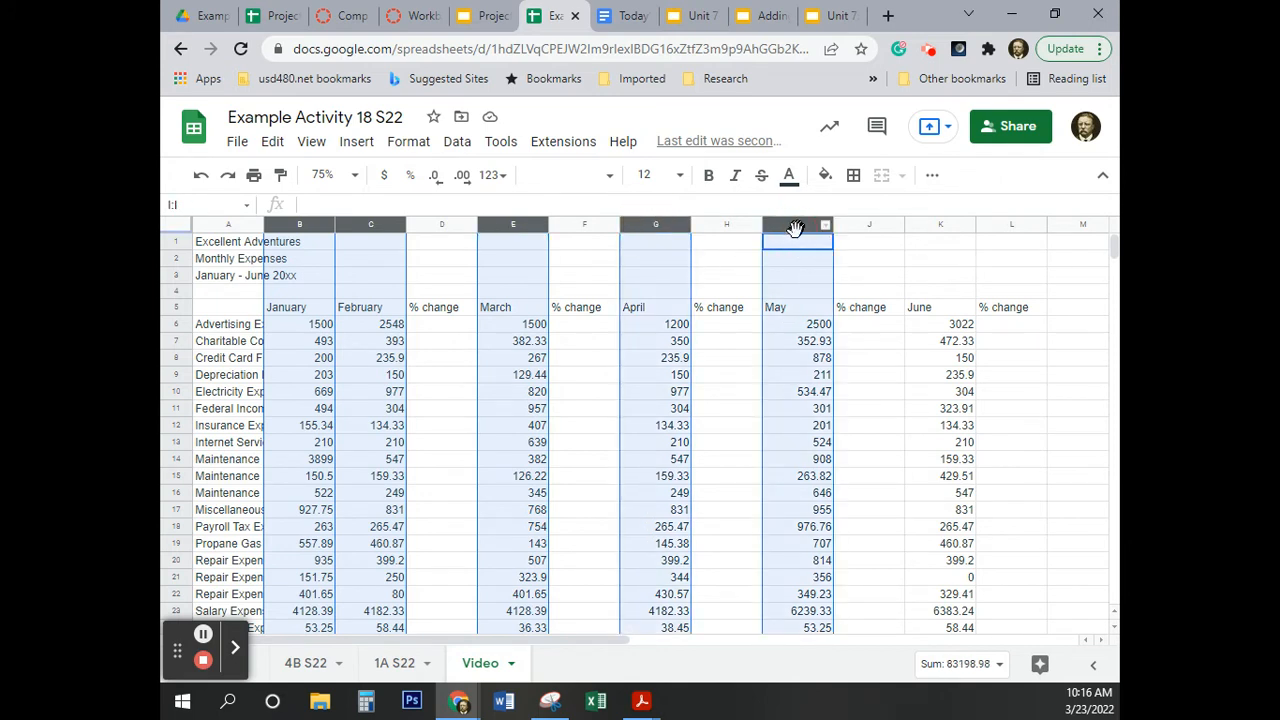
left_click(937, 226, "ctrl")
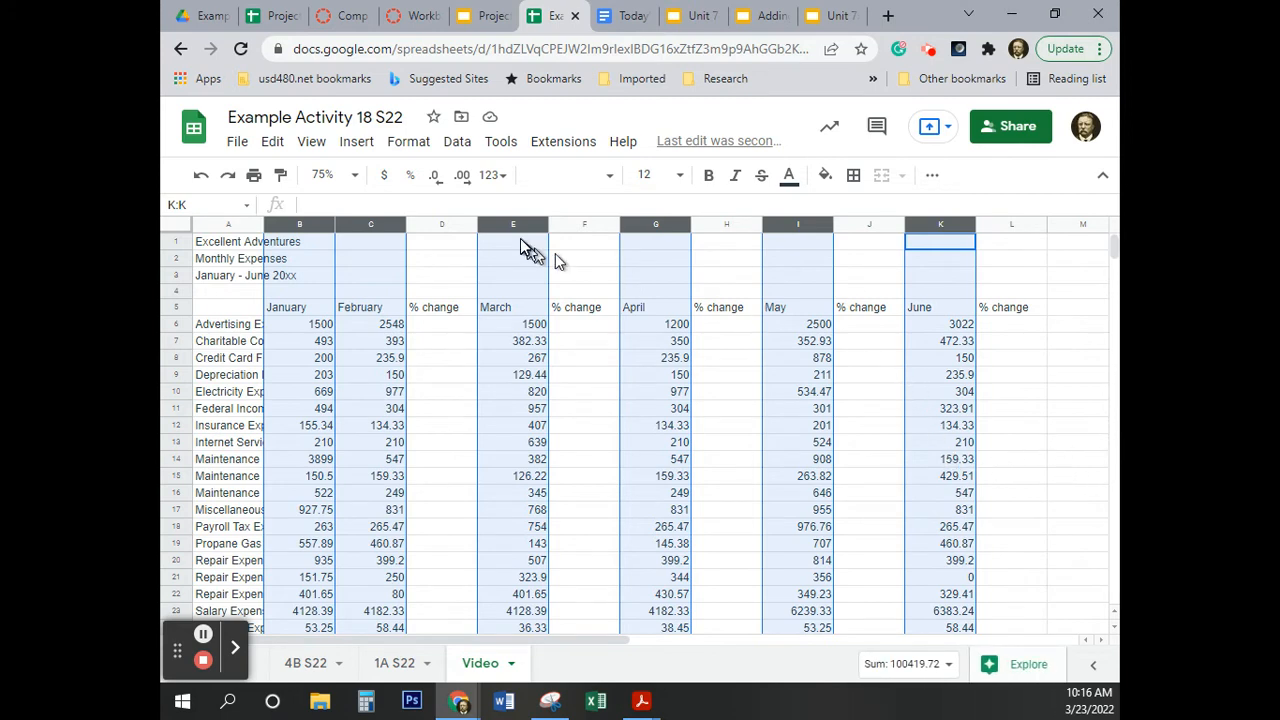
left_click(383, 175)
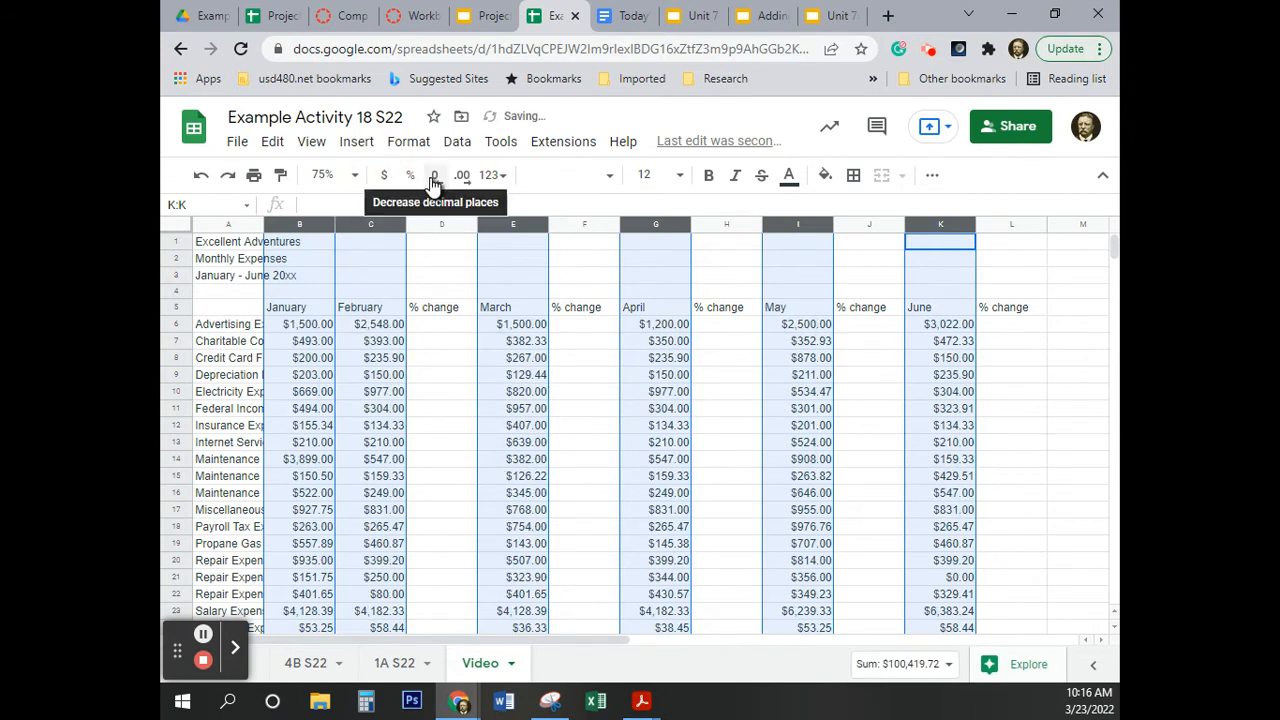
left_click(434, 178)
left_click(434, 178)
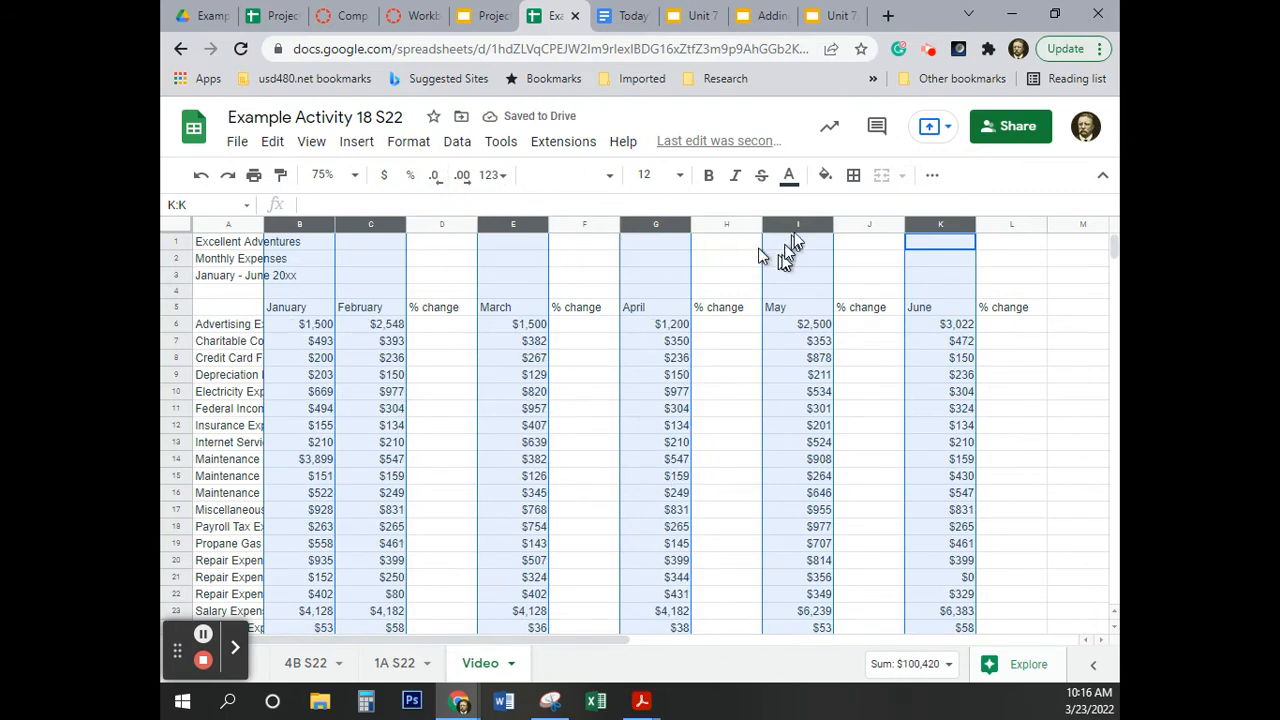
- Center-align the contents of the January to June amount columns
left_click(932, 176)
left_click(658, 210)
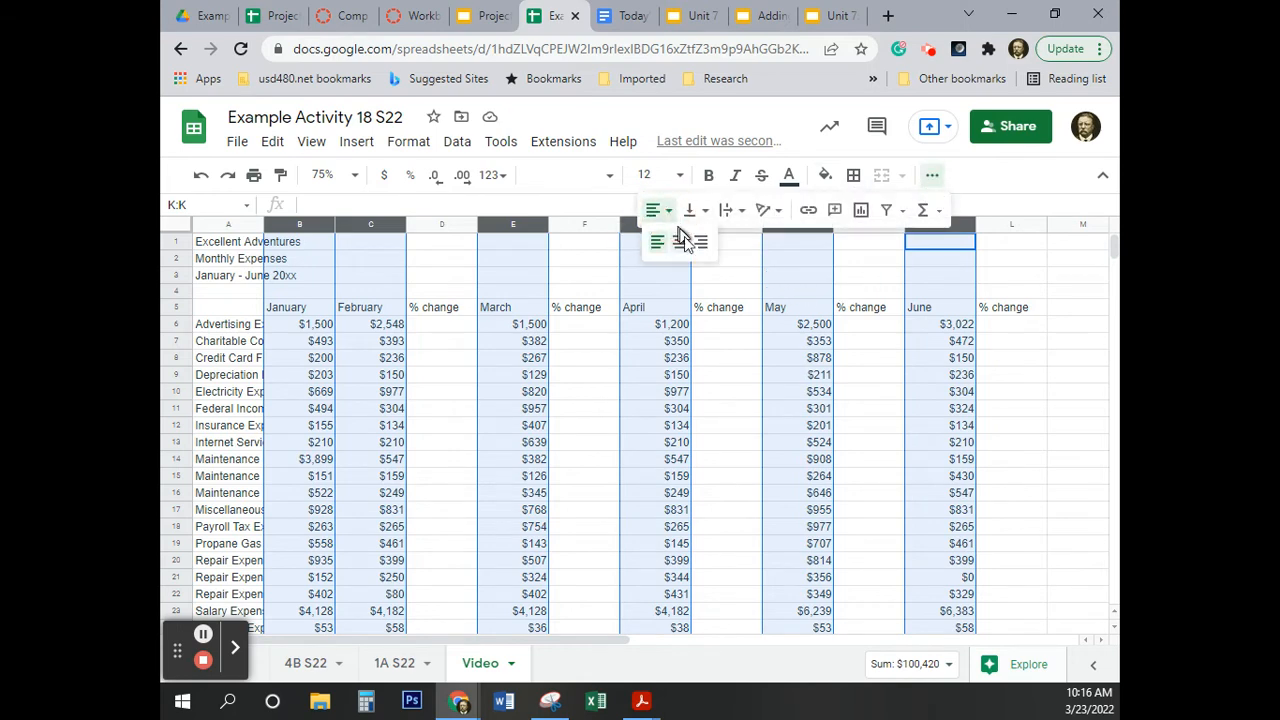
left_click(680, 244)
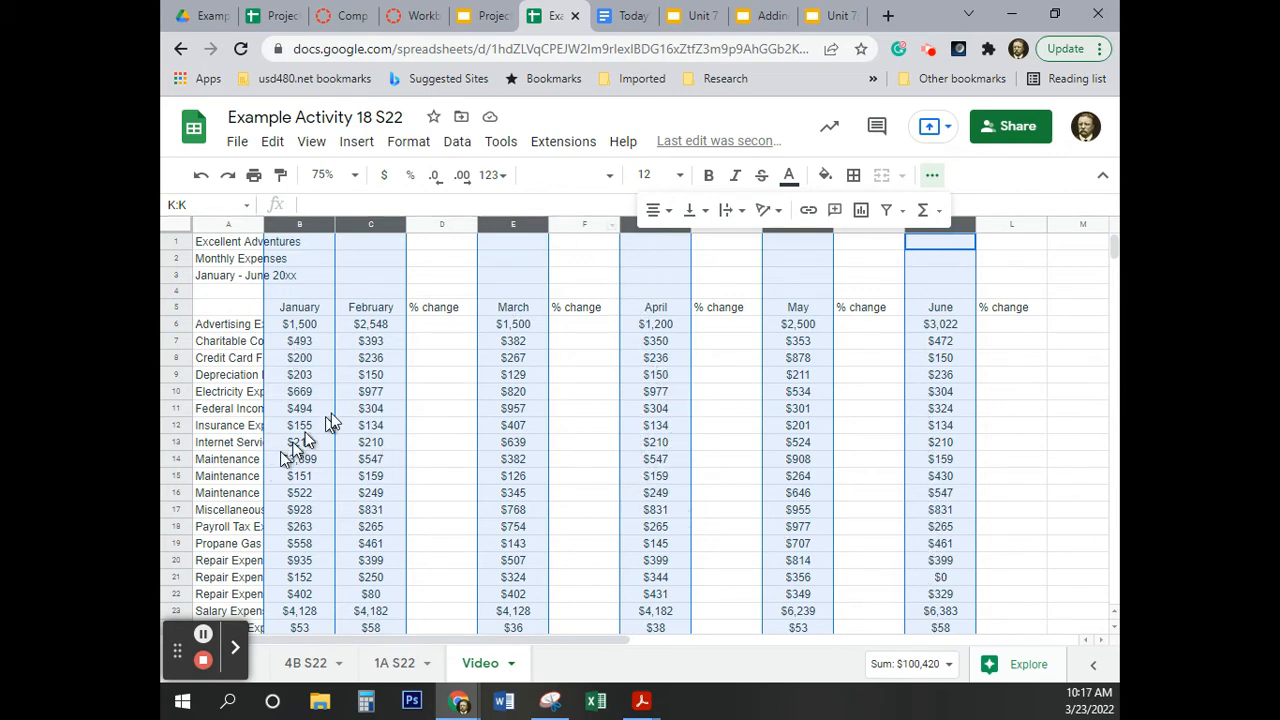
- Right-align the contents of the January to June amount columns, then deselect them
left_click(668, 211)
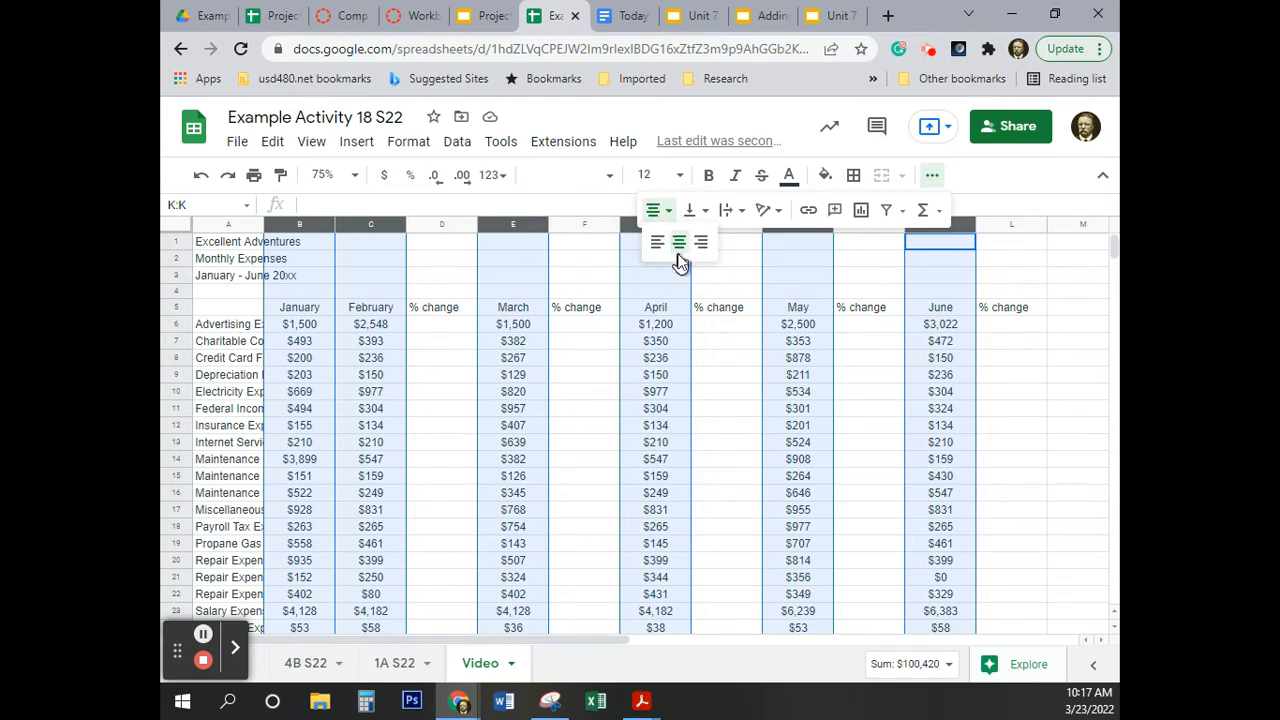
left_click(700, 243)
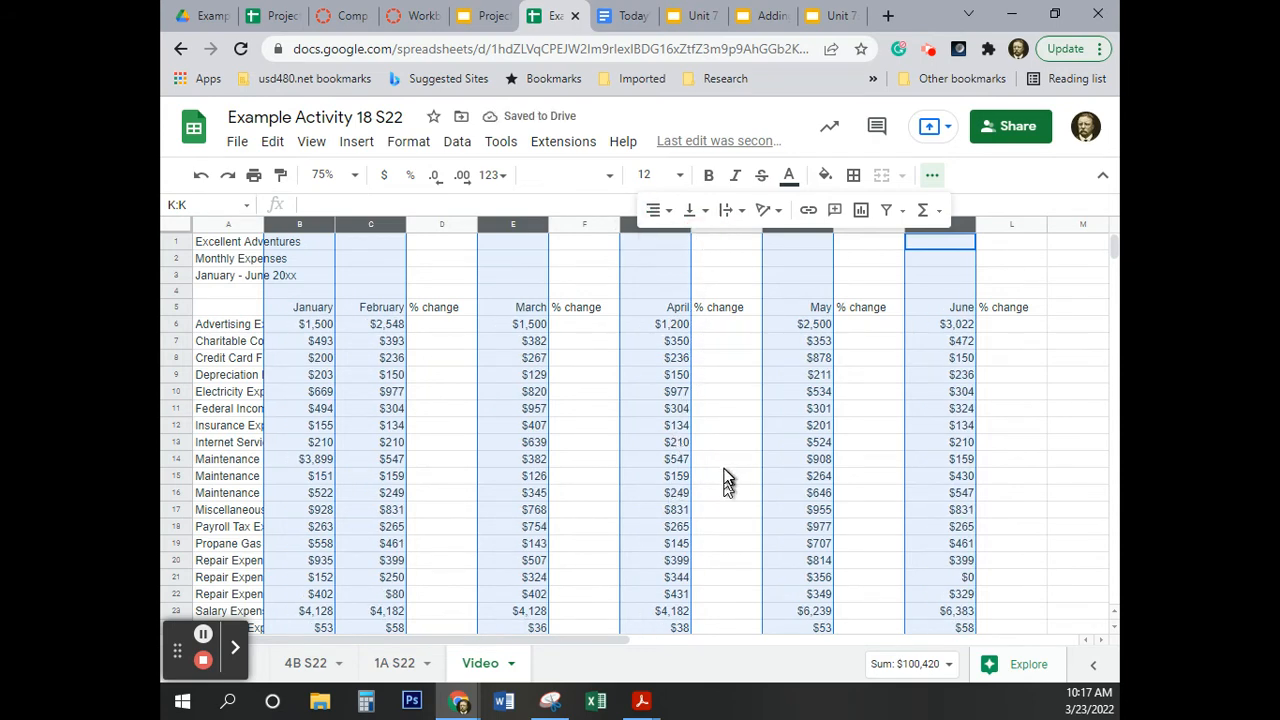
left_click(728, 464)
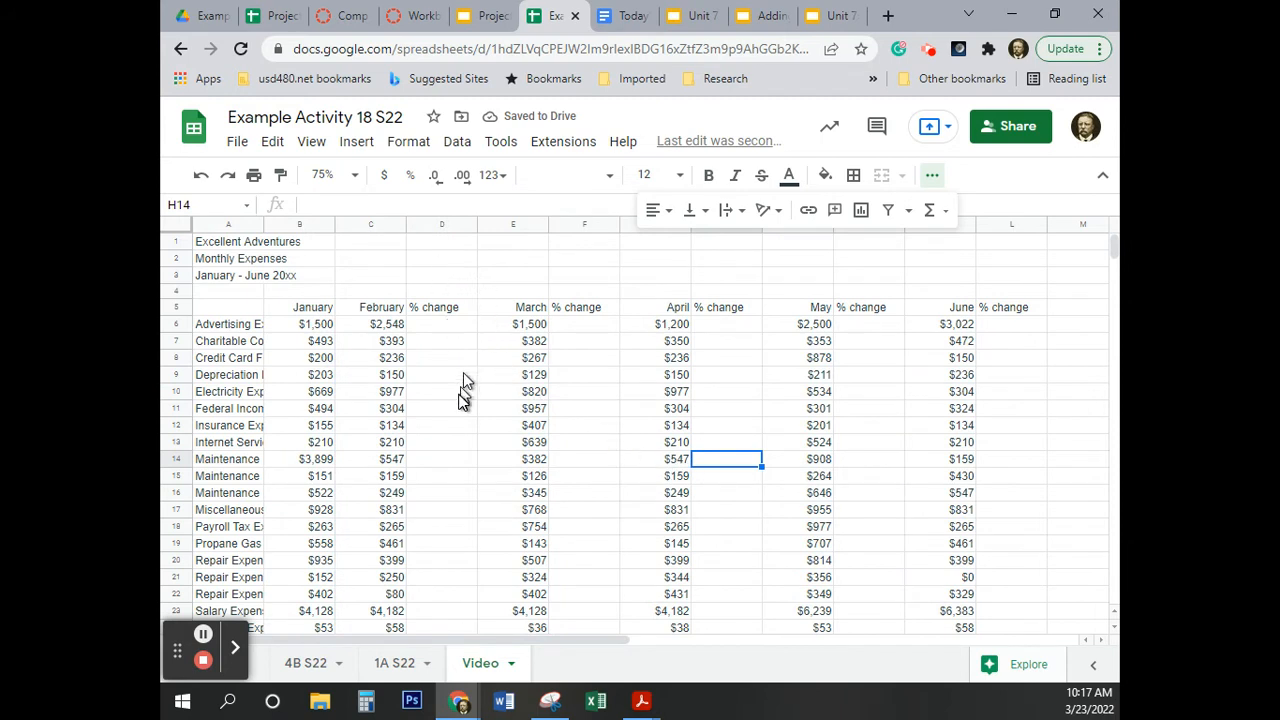
- Format the % change columns D, F, H, J and L as percentages with reduced decimal places
left_click(441, 224)
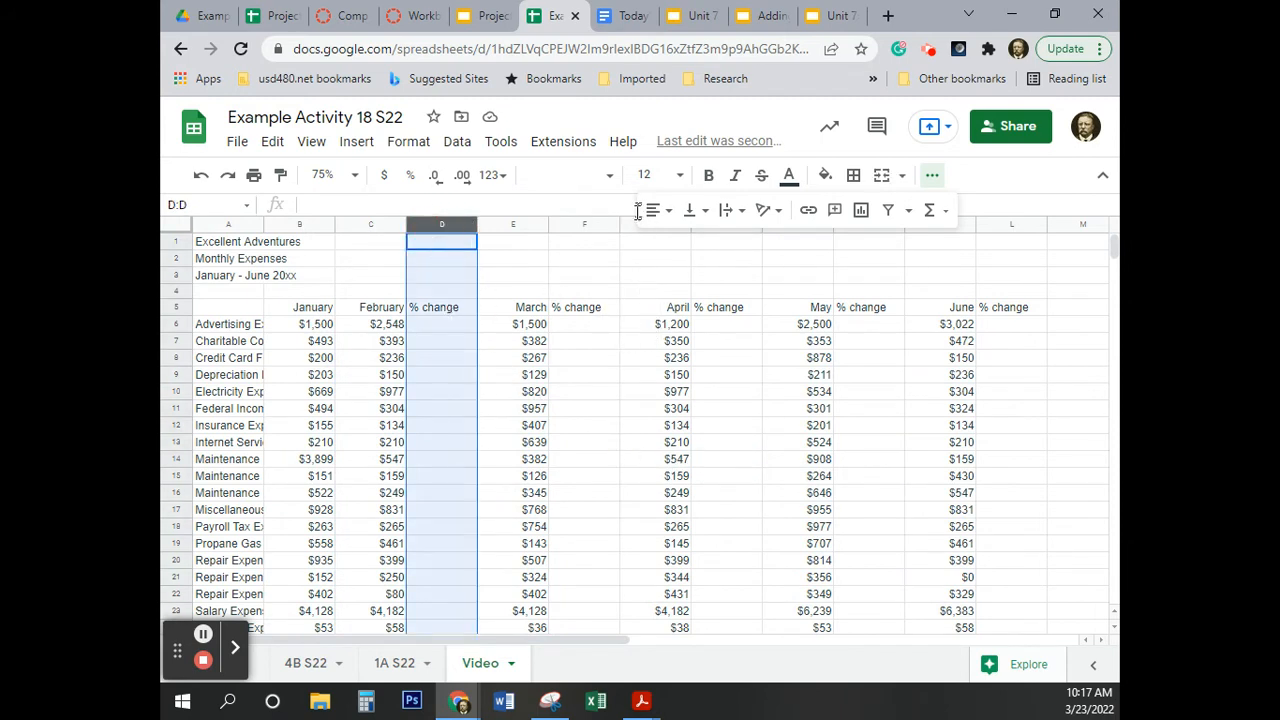
left_click(932, 176)
left_click(560, 226, "ctrl")
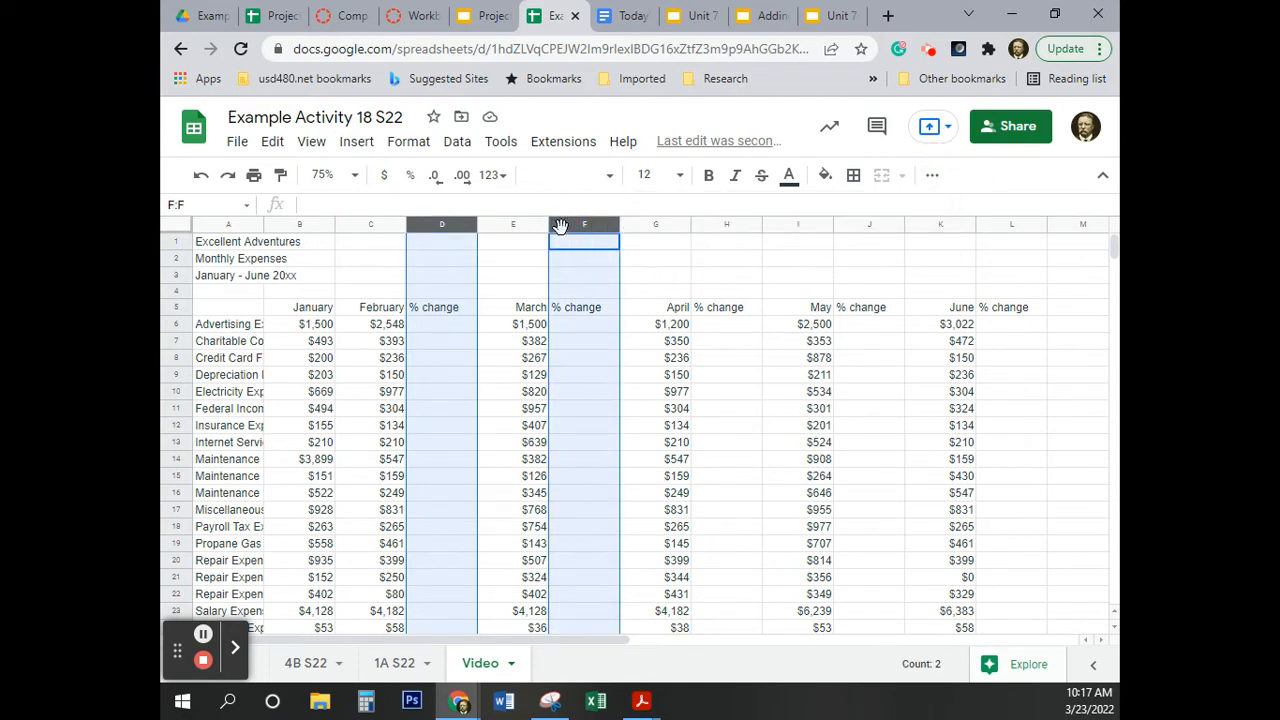
left_click(733, 228, "ctrl")
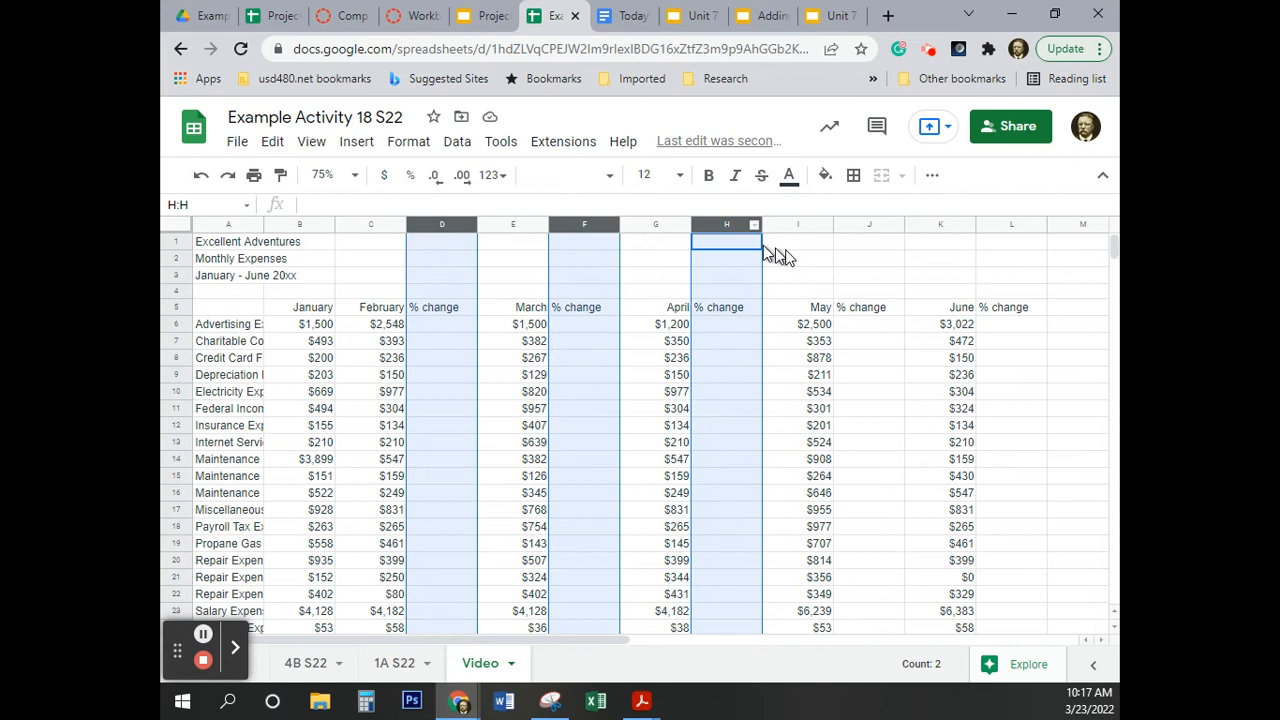
left_click(855, 228, "ctrl")
left_click(1002, 228, "ctrl")
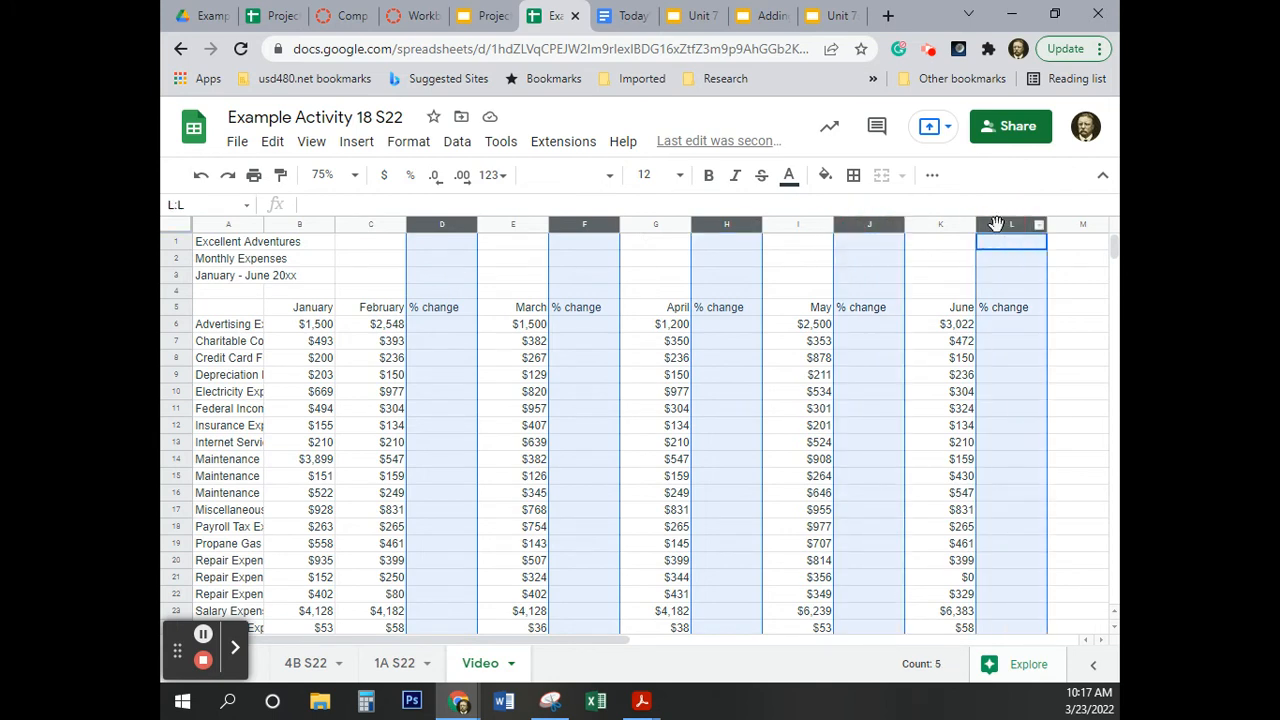
left_click(410, 178)
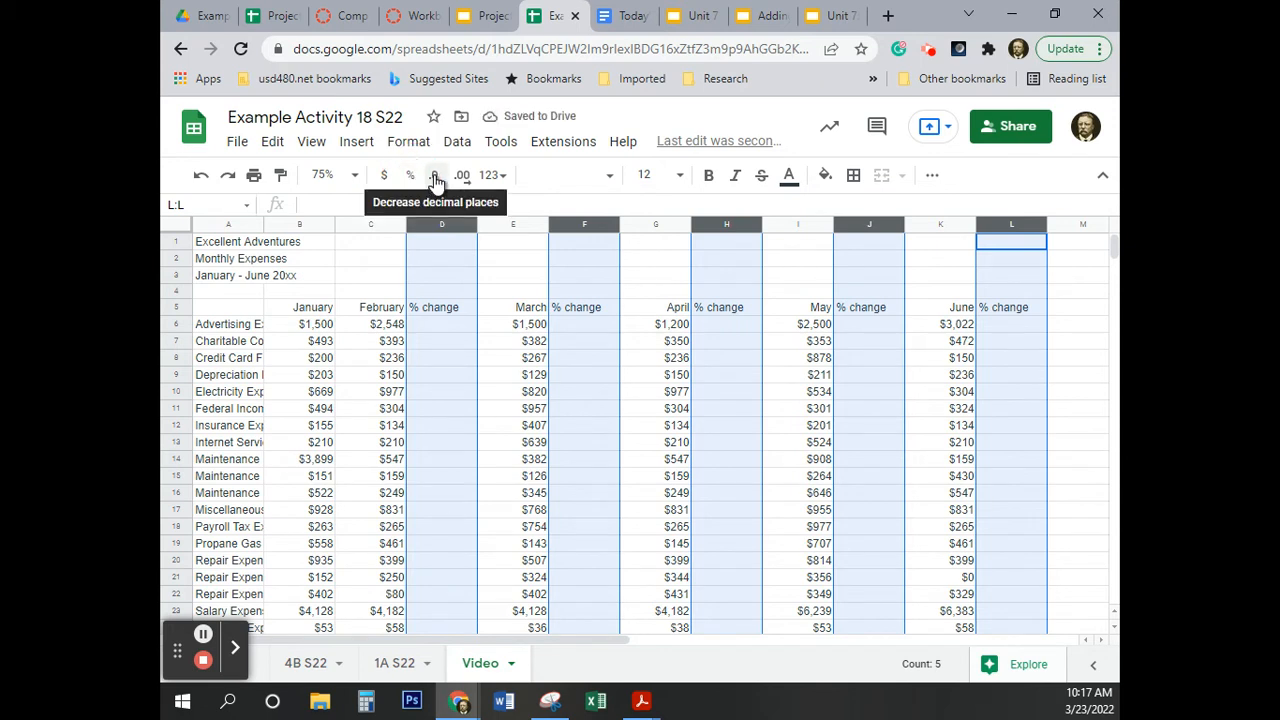
left_click(436, 178)
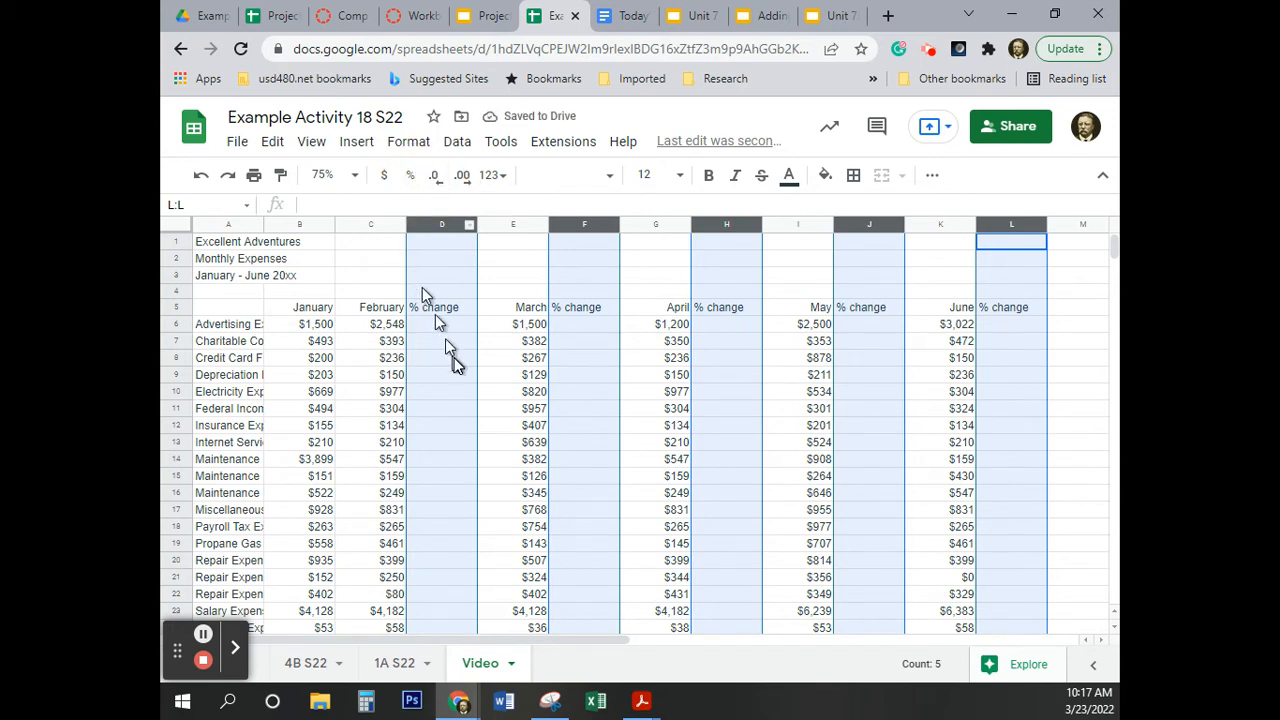
- Right-align the contents of the % change columns D, F, H, J and L, then deselect them
left_click(932, 178)
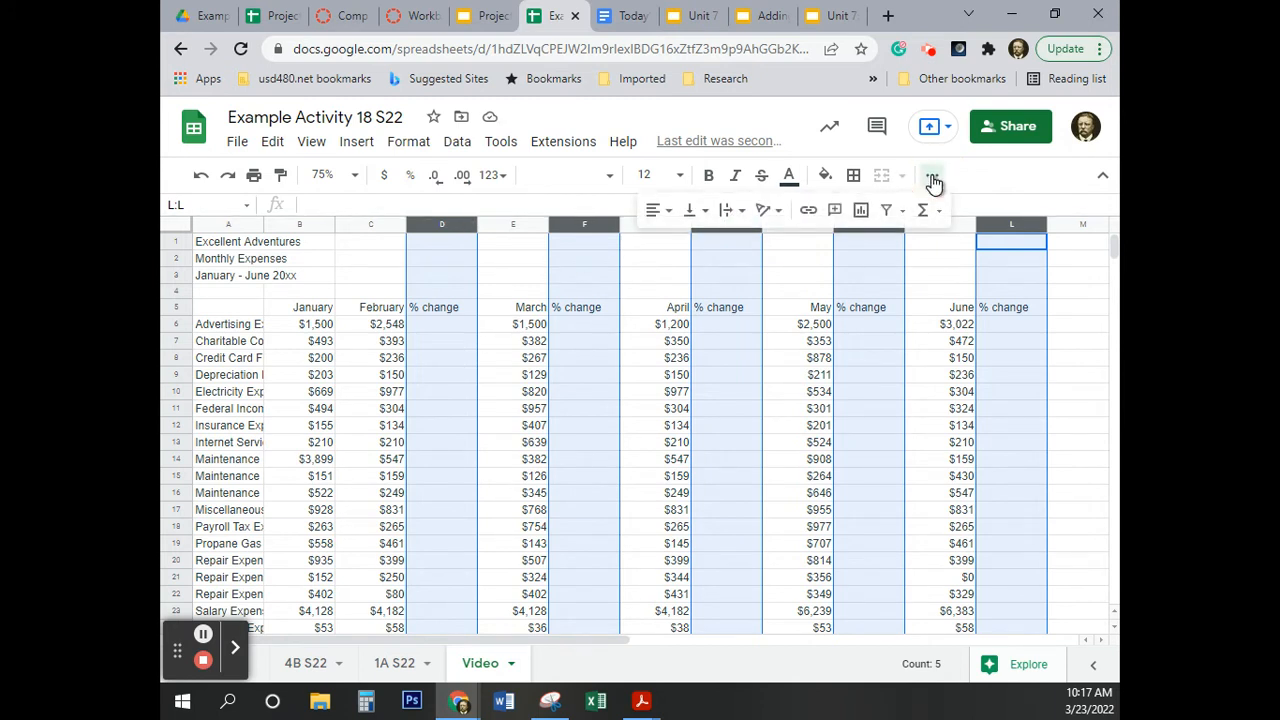
left_click(664, 215)
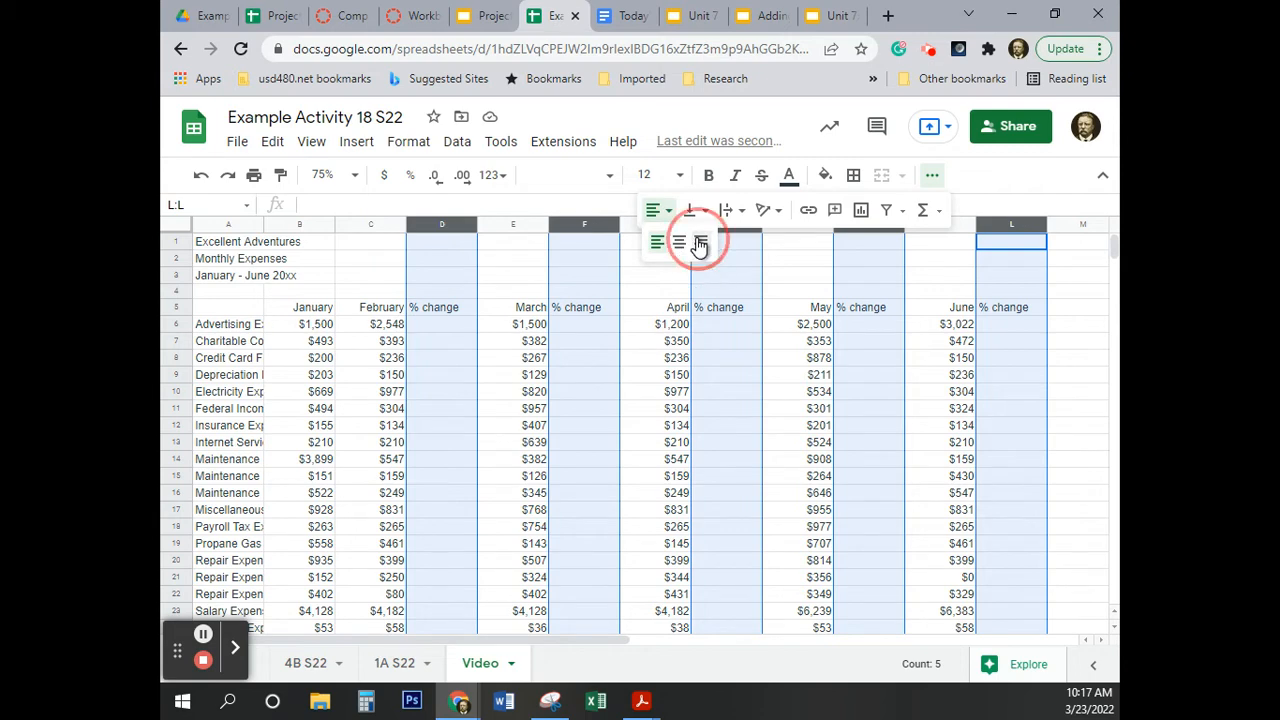
left_click(698, 244)
left_click(522, 479)
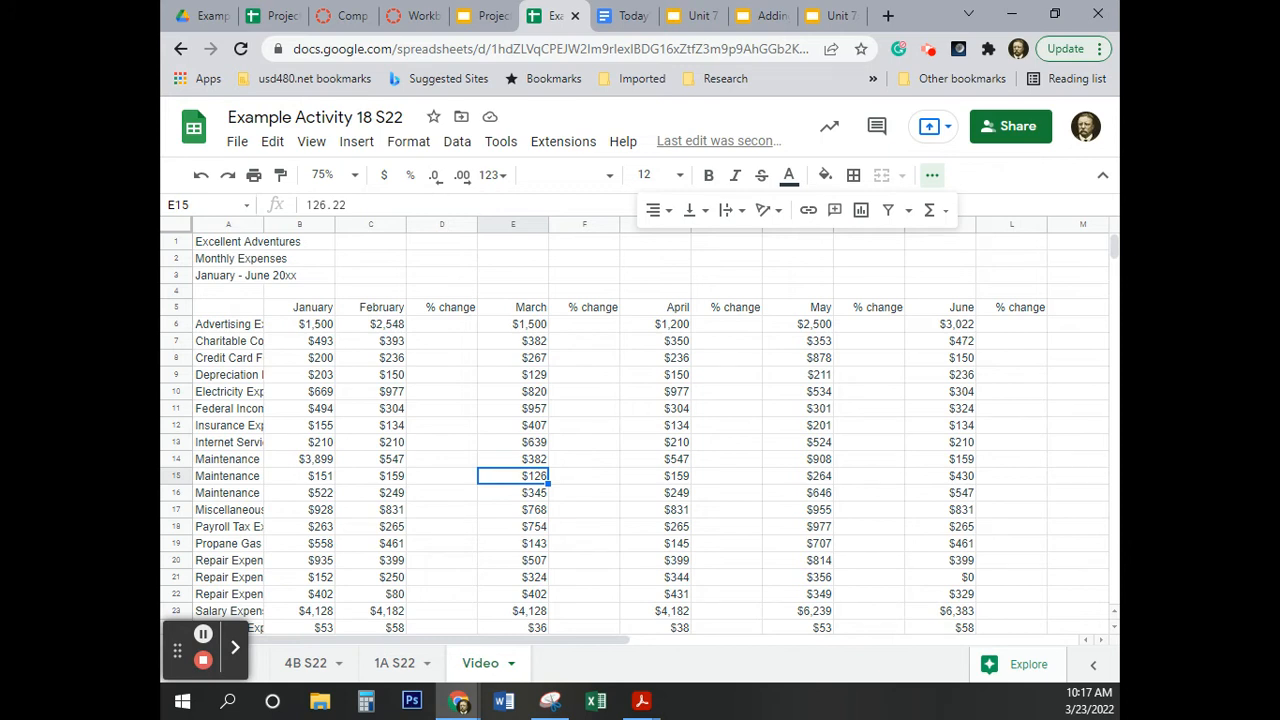
- Fit column A's width to its contents and change the date line in A3 to "January - June 2022"
left_click(262, 226)
double_click(262, 226)
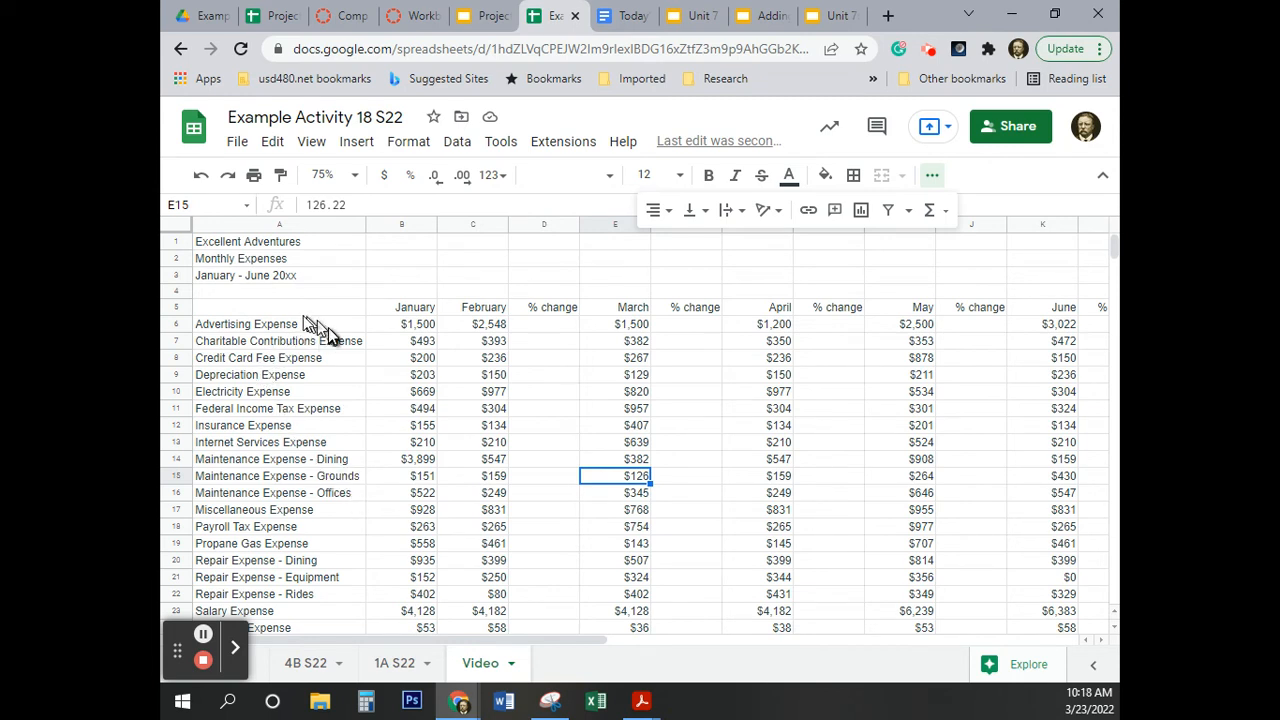
left_click(243, 272)
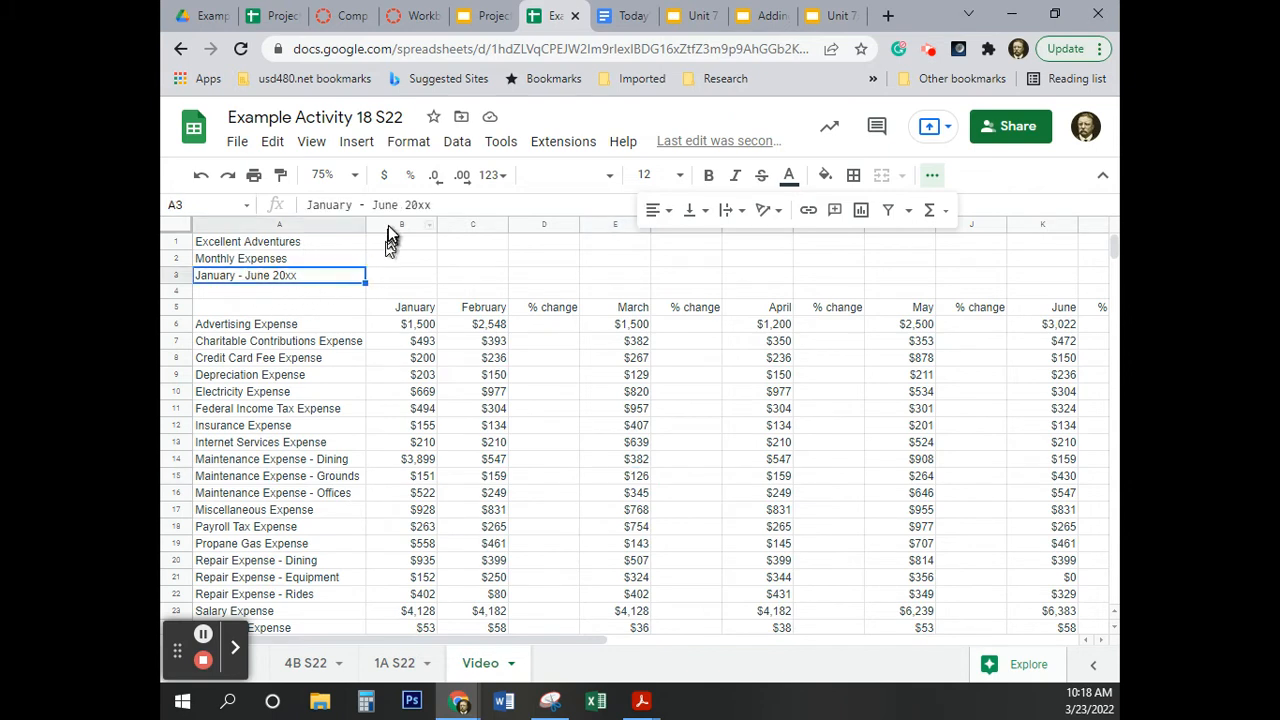
left_click(450, 207)
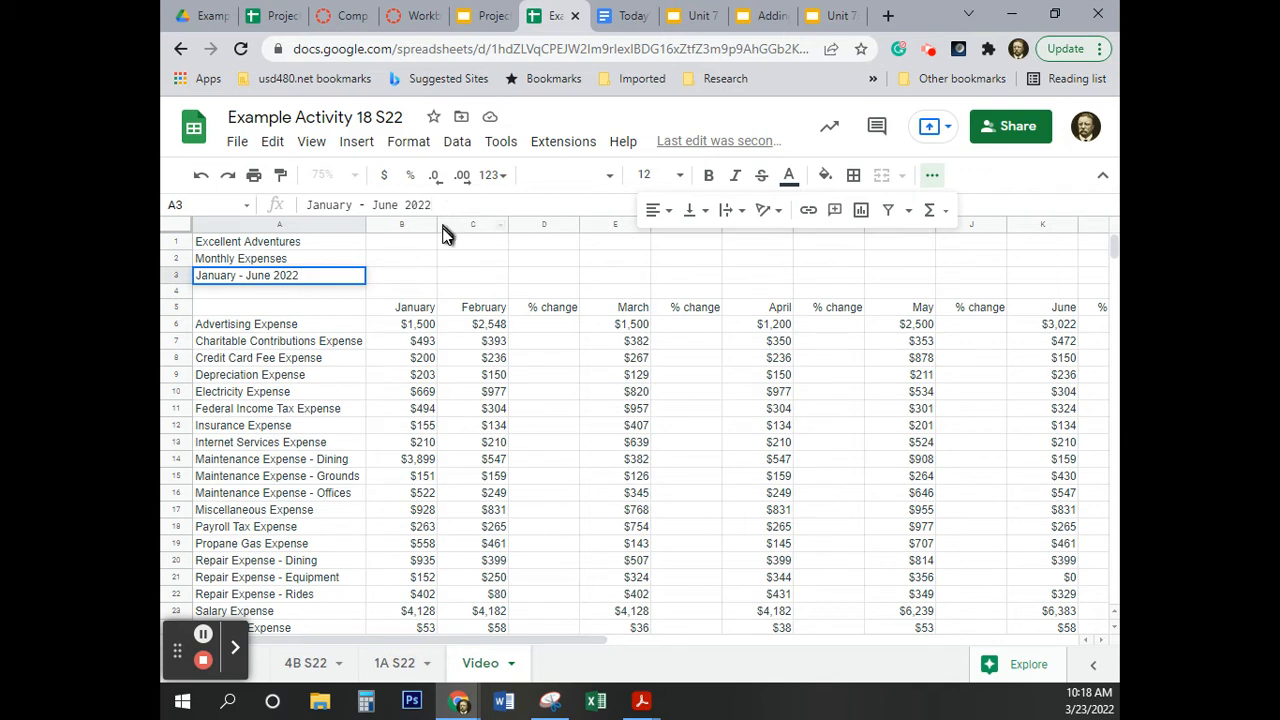
left_click(448, 280)
- Set the font size of the Excellent Adventures title in A1 to 22
left_click(292, 245)
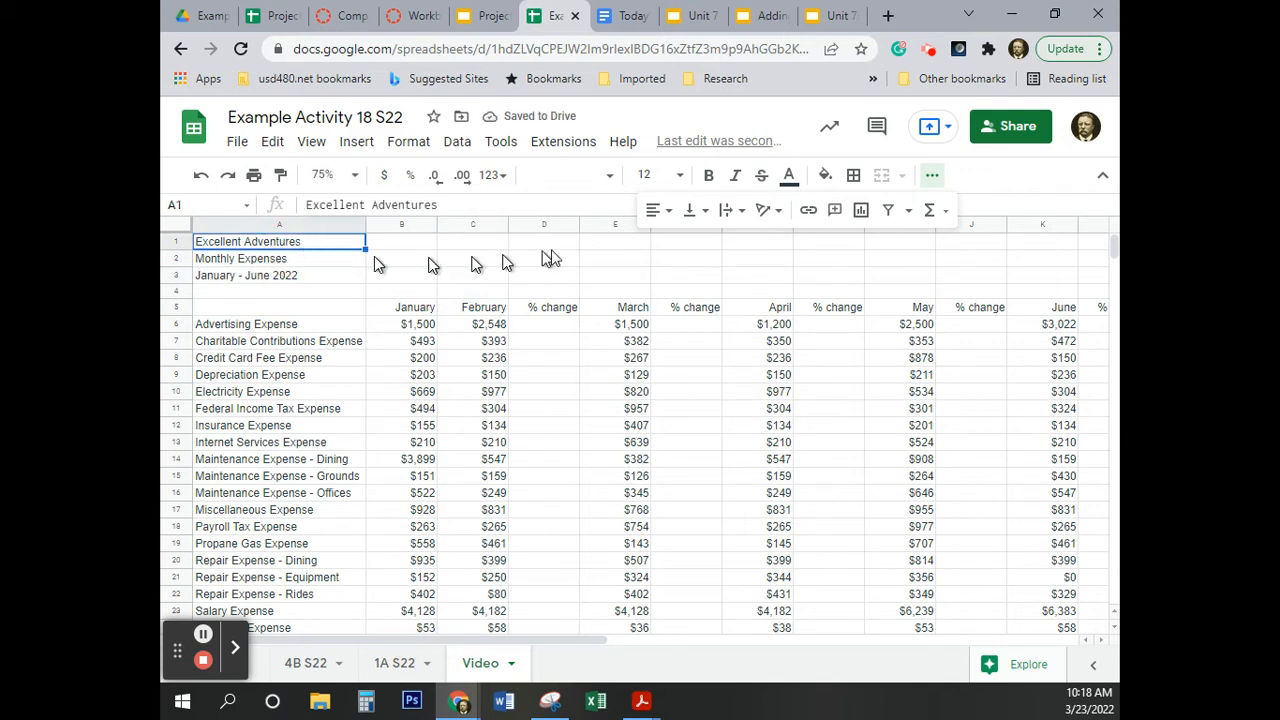
left_click(681, 183)
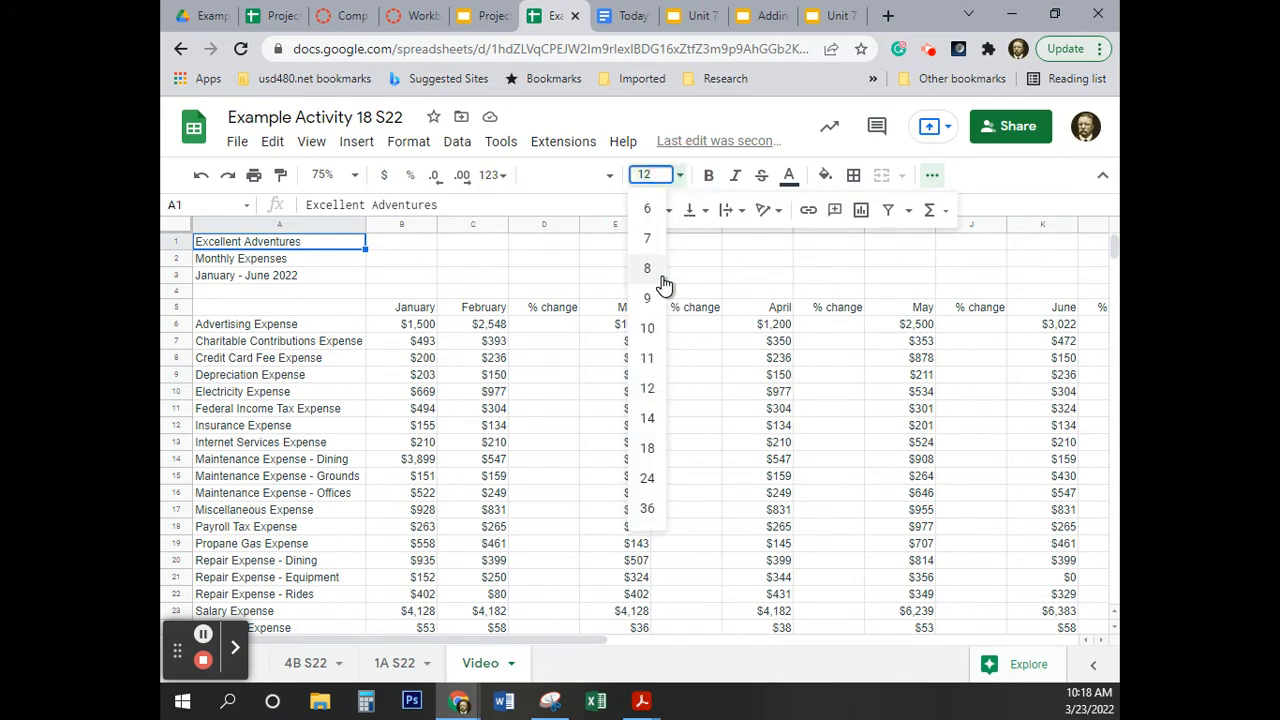
key("Return")
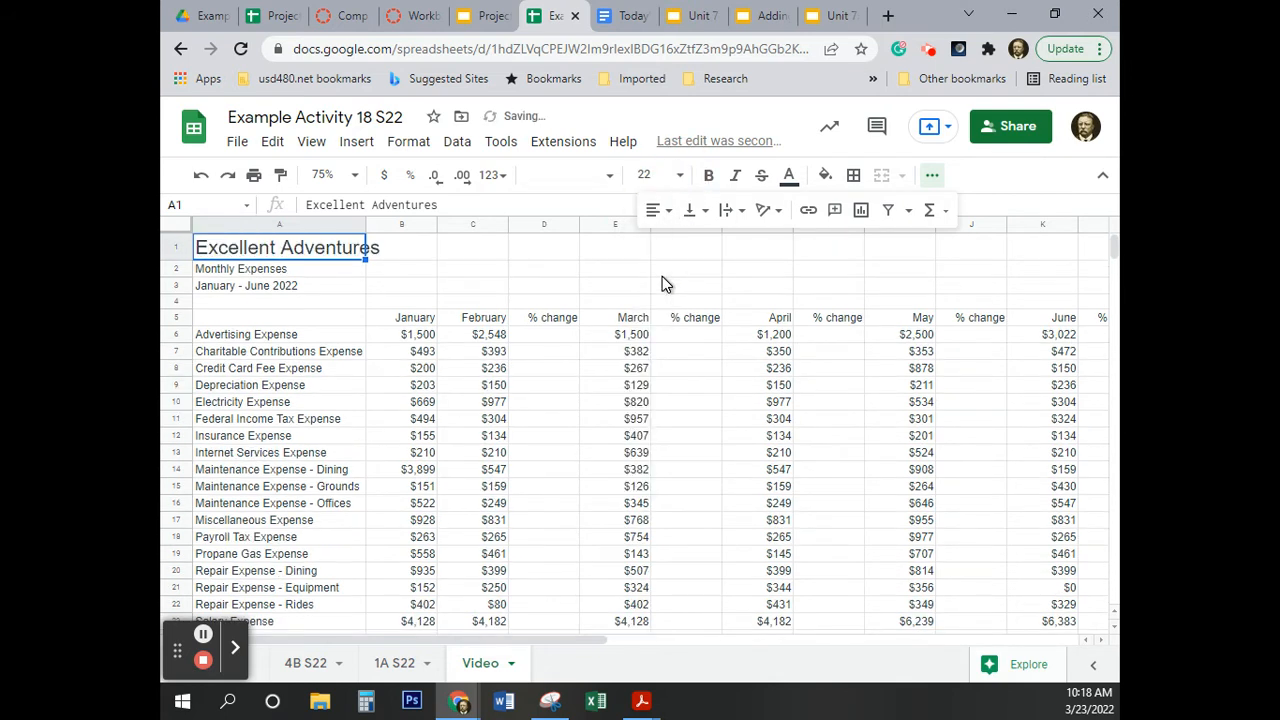
- Set the font size of the Monthly Expenses and date lines in A2:A3 to 20
left_click(255, 272)
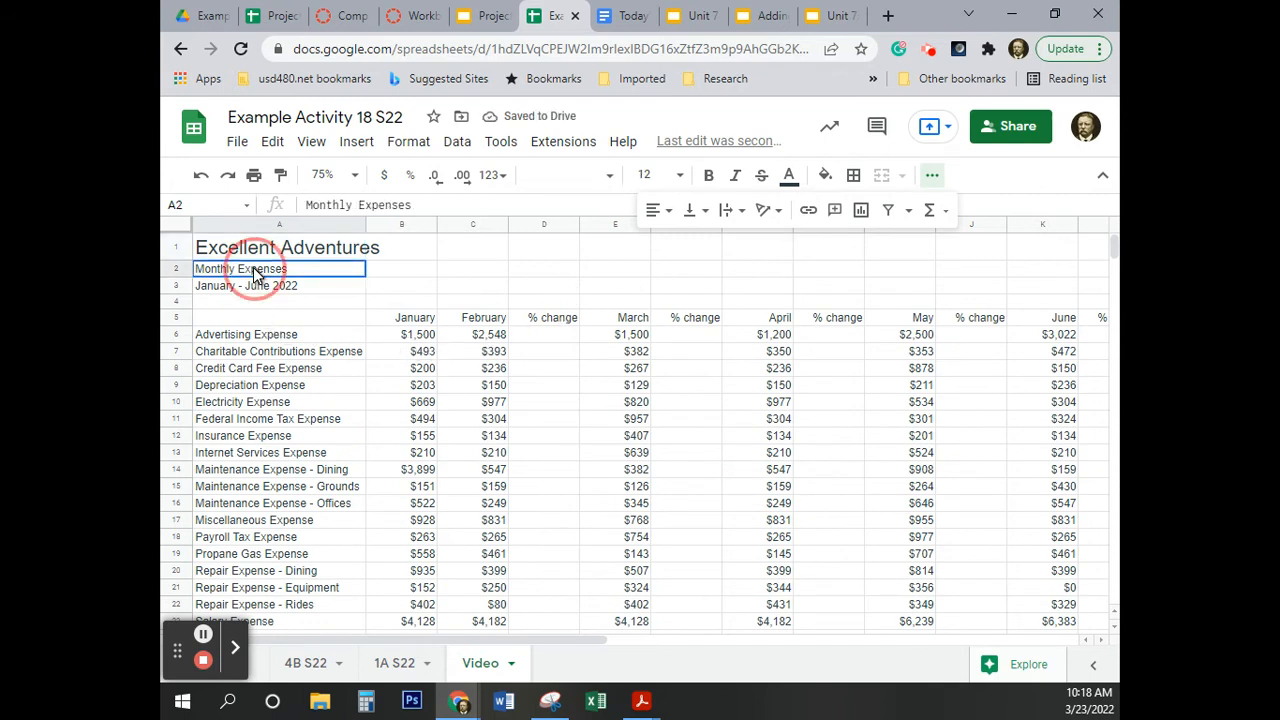
left_click_drag(255, 272, 257, 286)
left_click(272, 300)
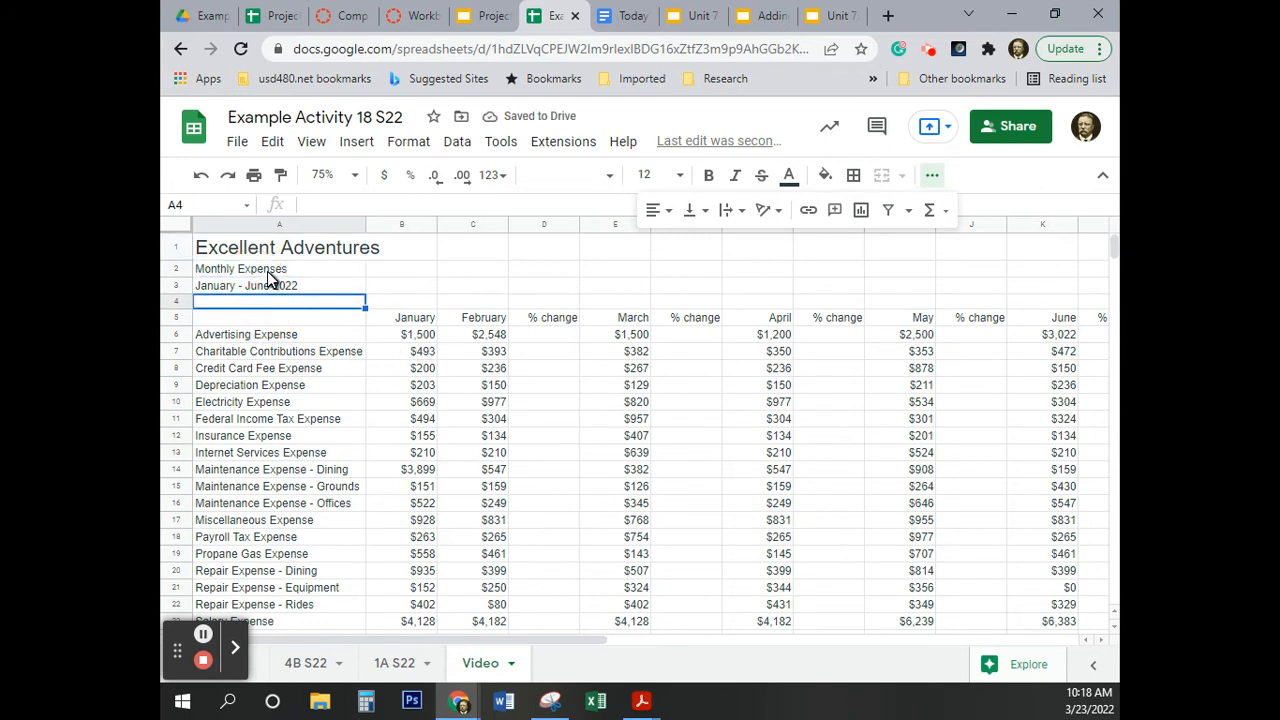
left_click(268, 272)
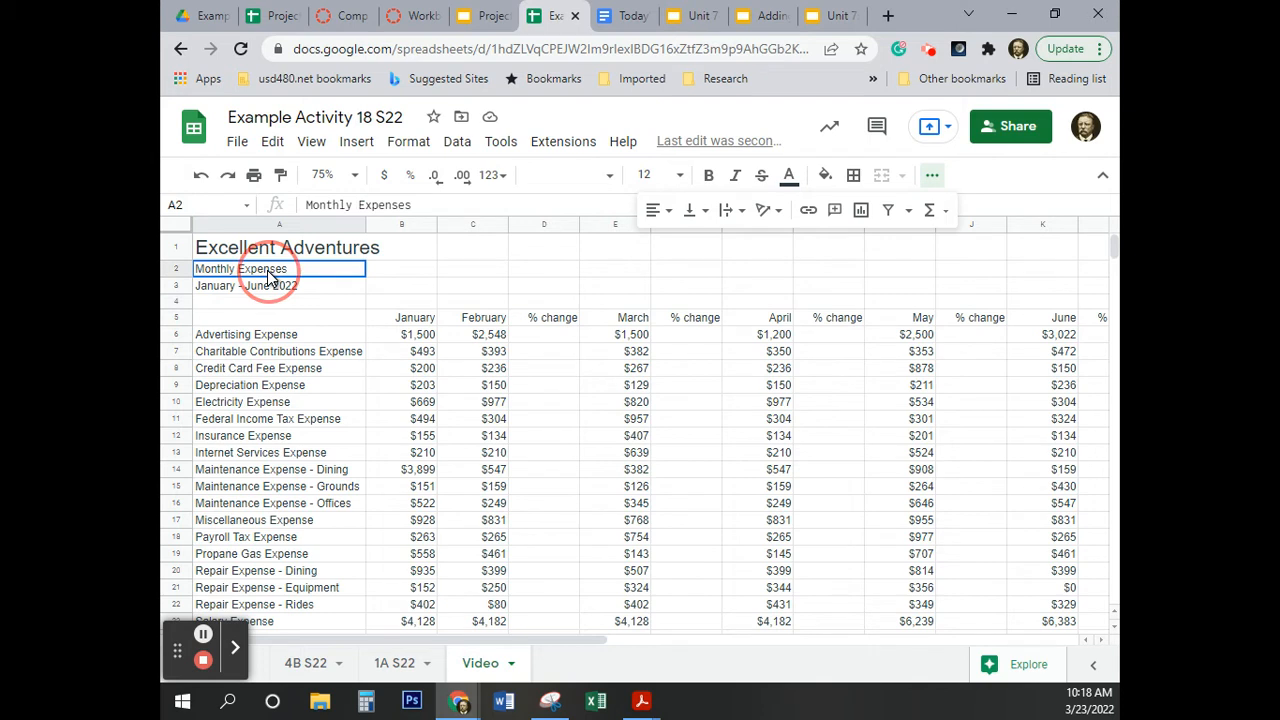
left_click_drag(268, 278, 270, 290)
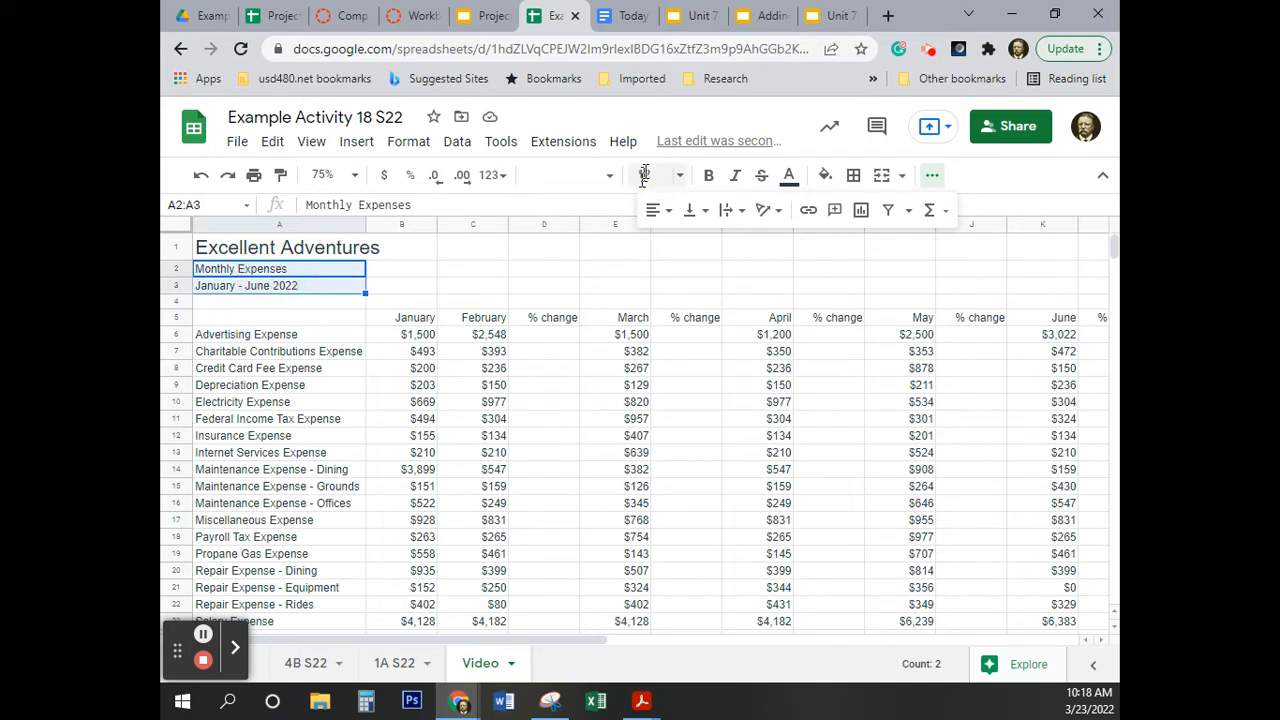
left_click(679, 176)
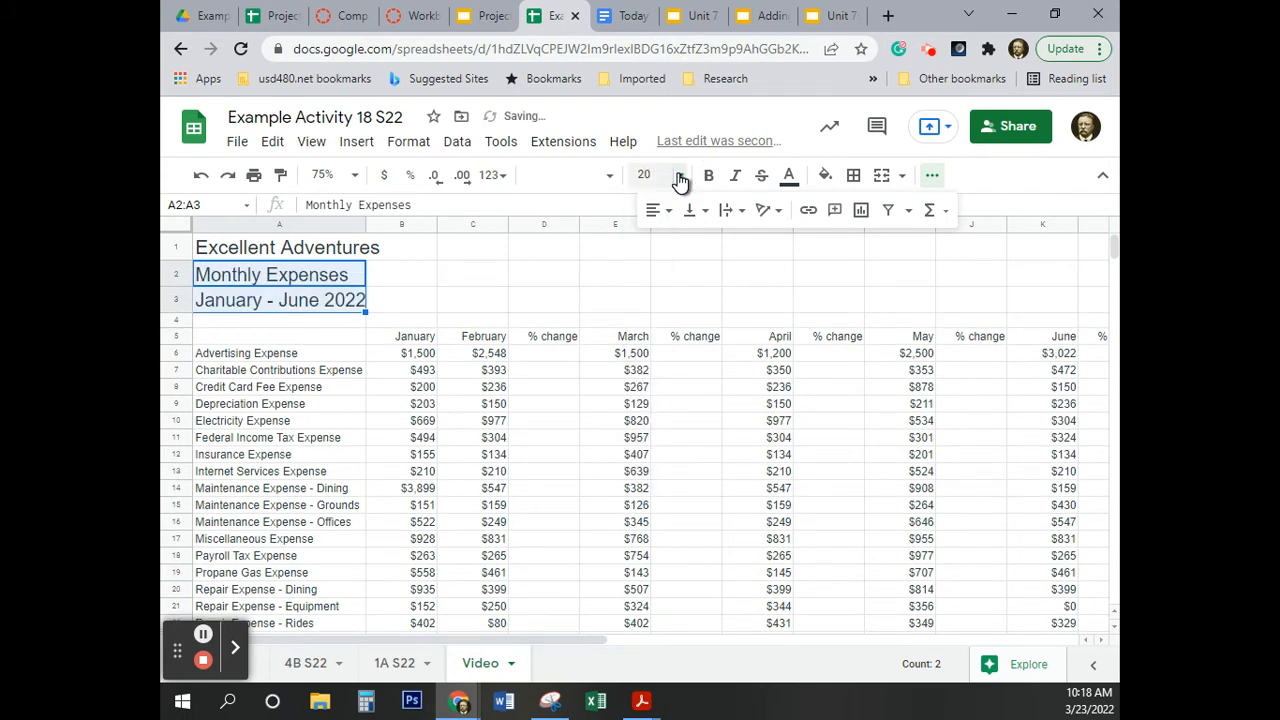
left_click(519, 372)
- Merge cells A1:L1 and center the Excellent Adventures title across them
left_click(265, 250)
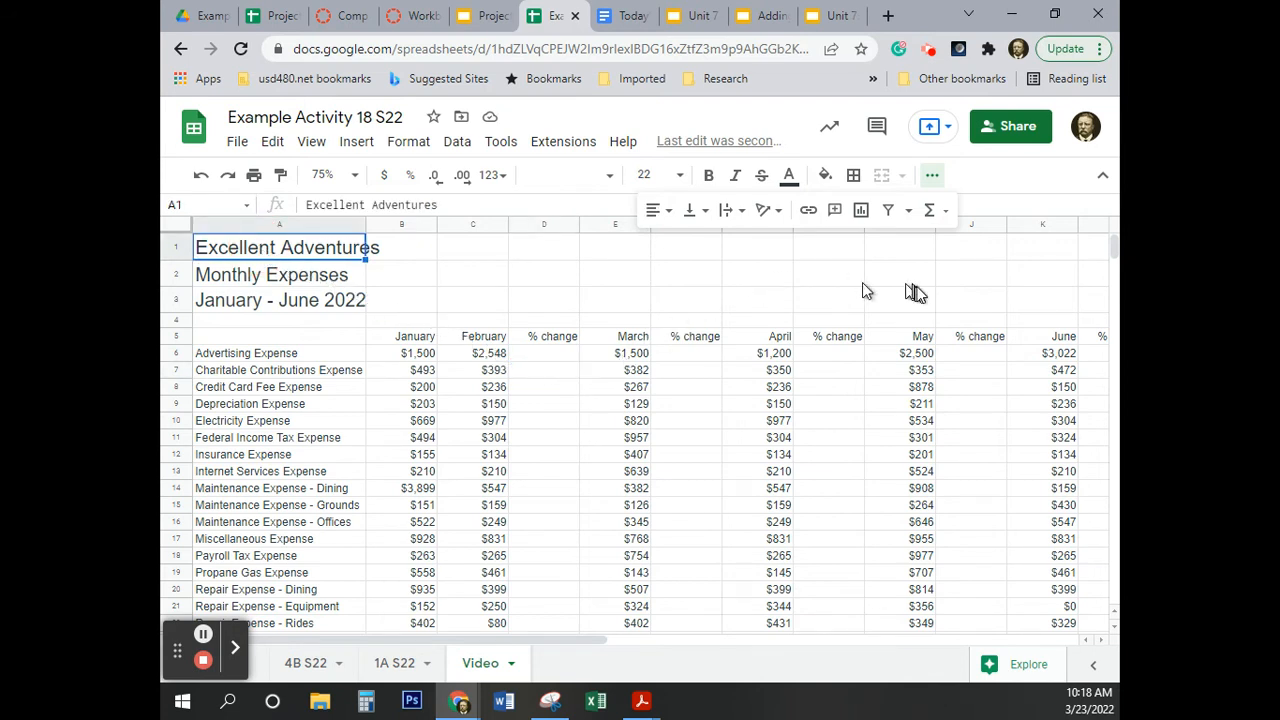
left_click(1087, 247, "shift")
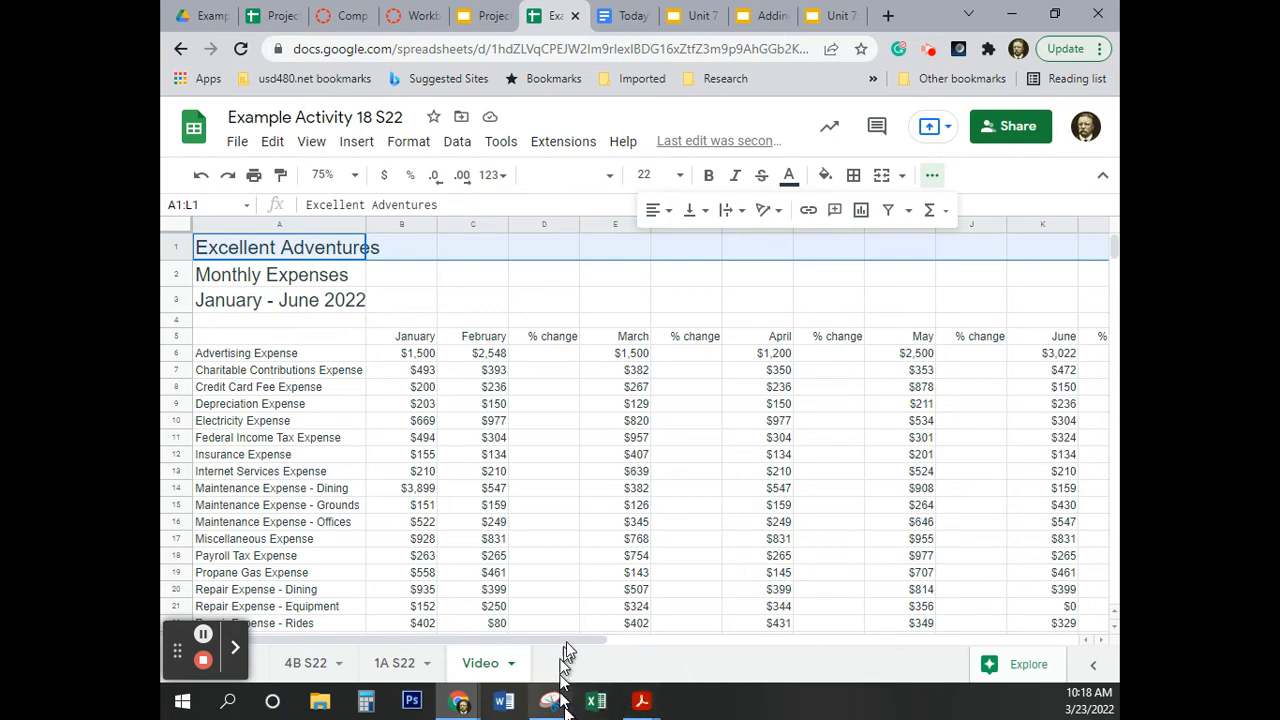
left_click_drag(568, 638, 460, 615)
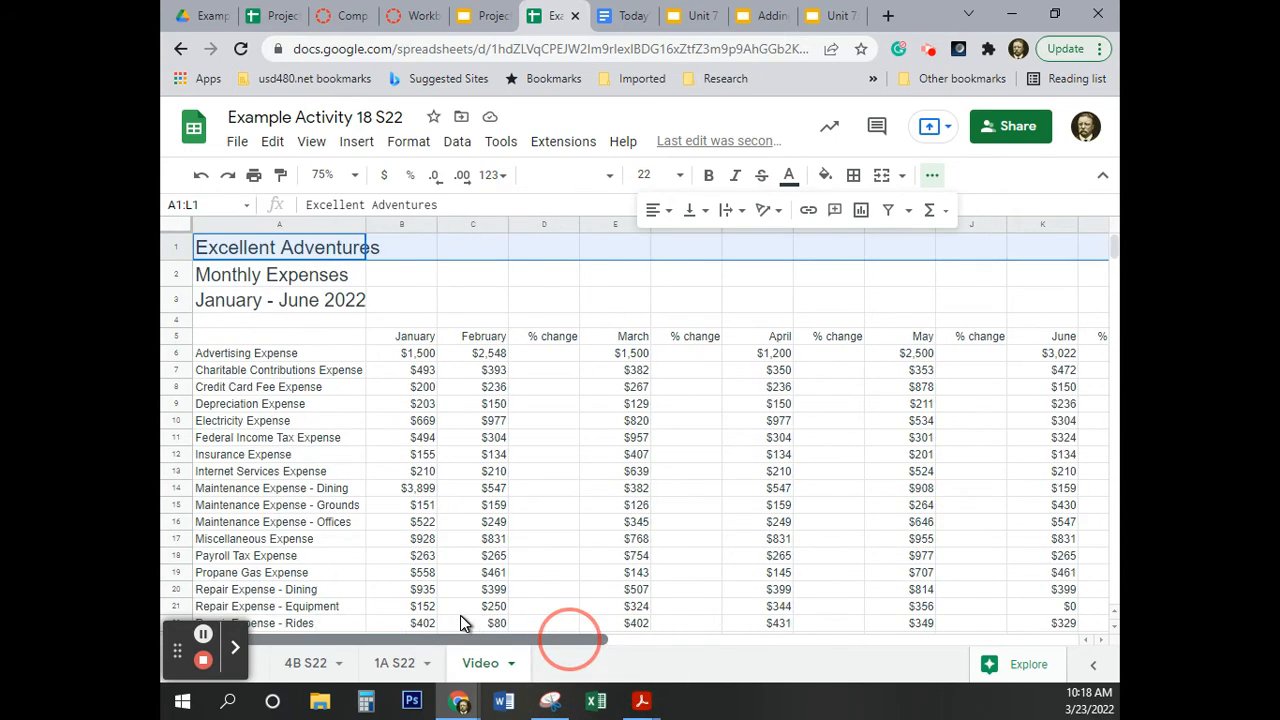
left_click(884, 178)
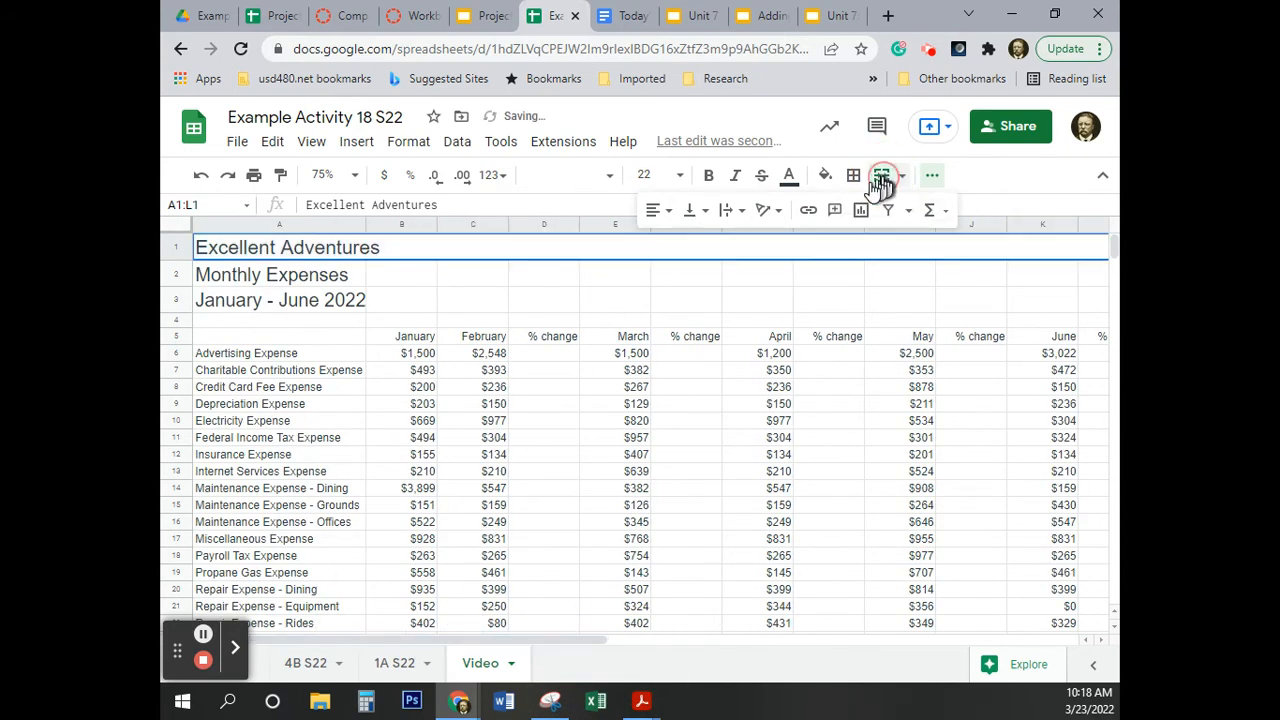
left_click(658, 213)
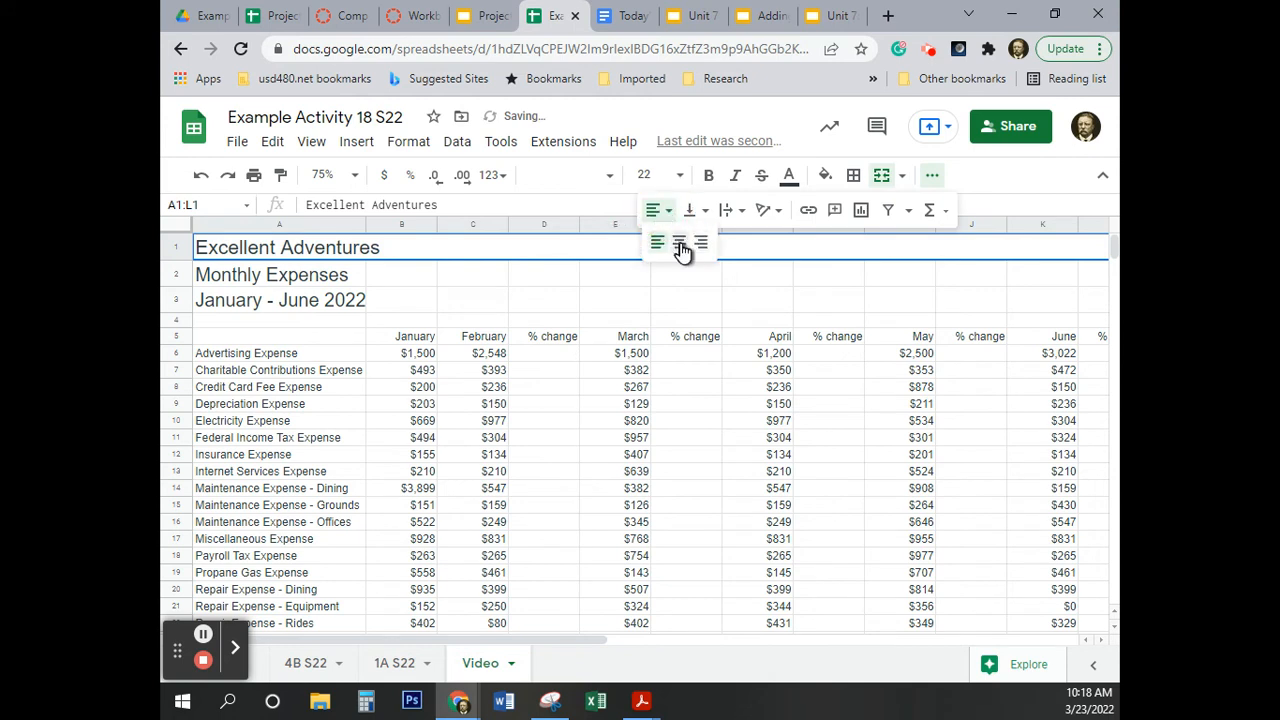
left_click(679, 242)
- Merge cells A2:L2 and center the Monthly Expenses subtitle across them
left_click(240, 280)
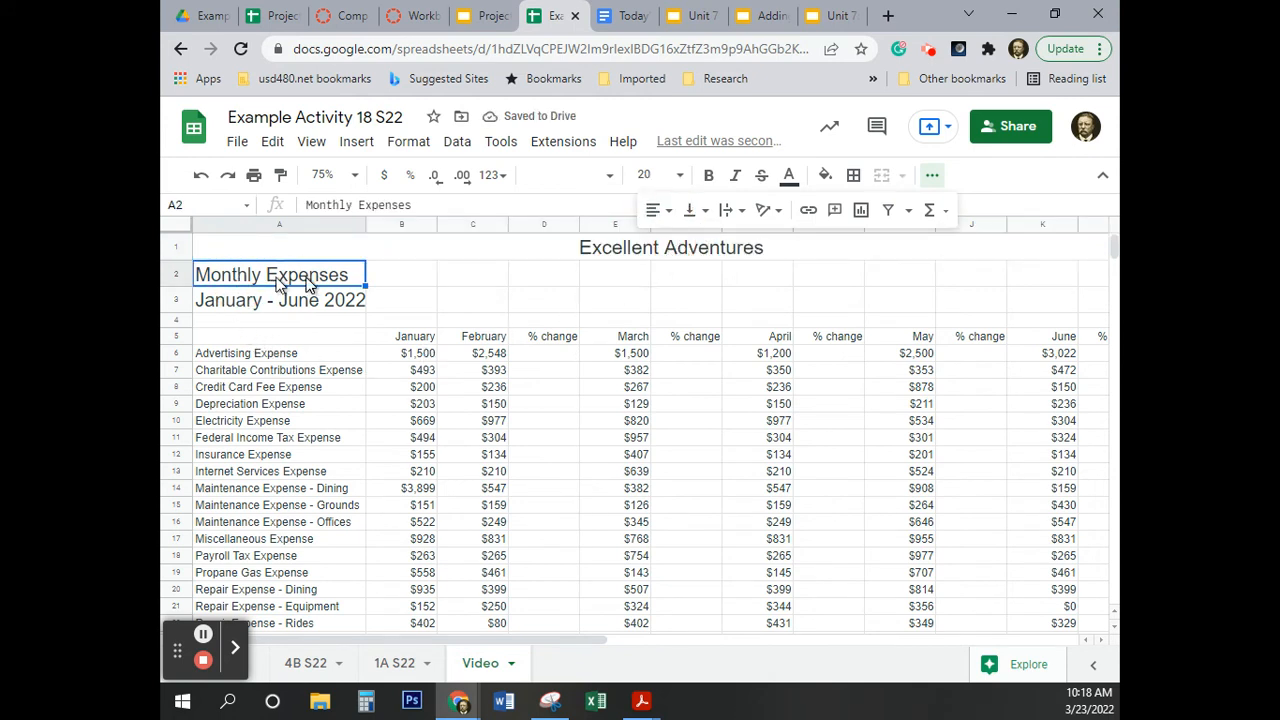
left_click(1092, 280, "shift")
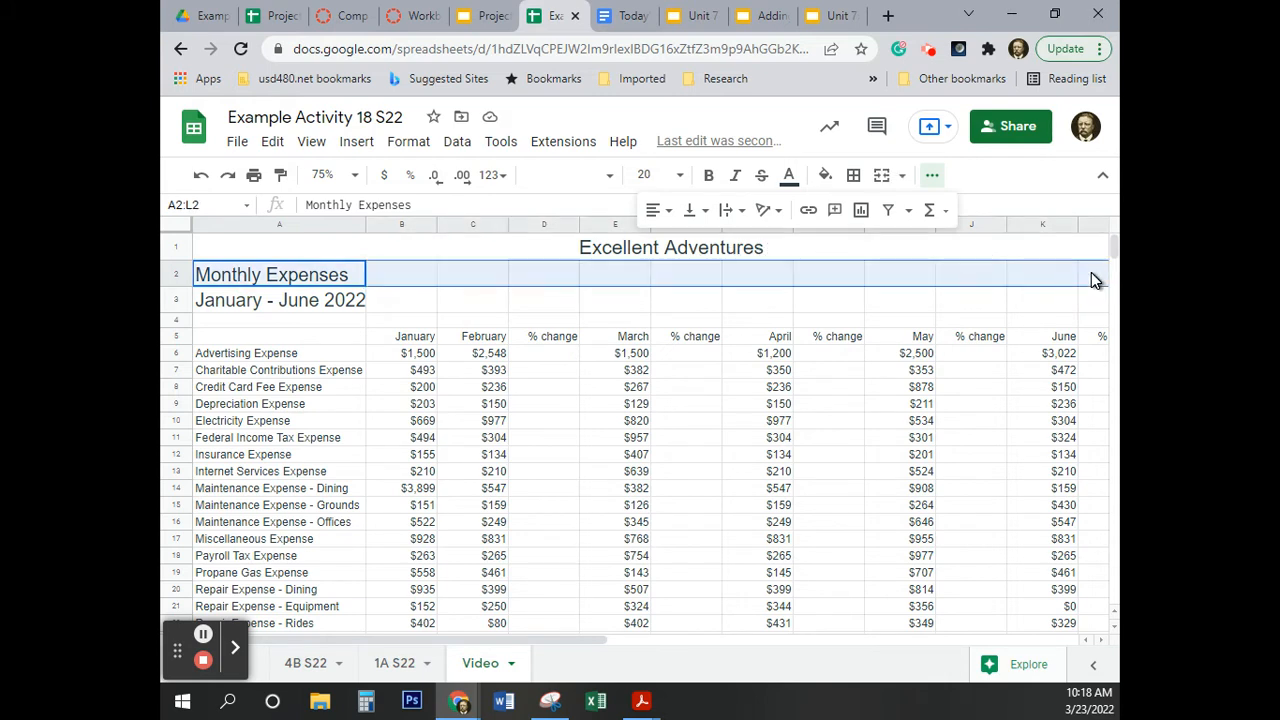
left_click(882, 178)
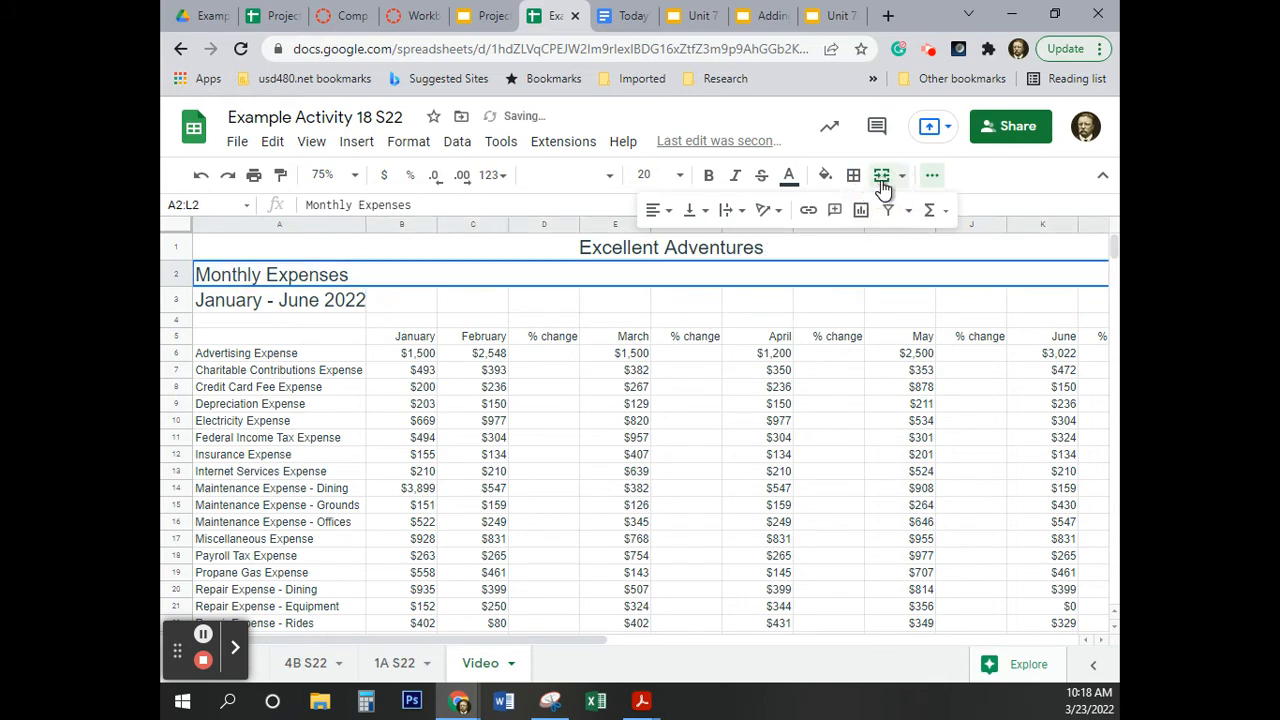
left_click(658, 210)
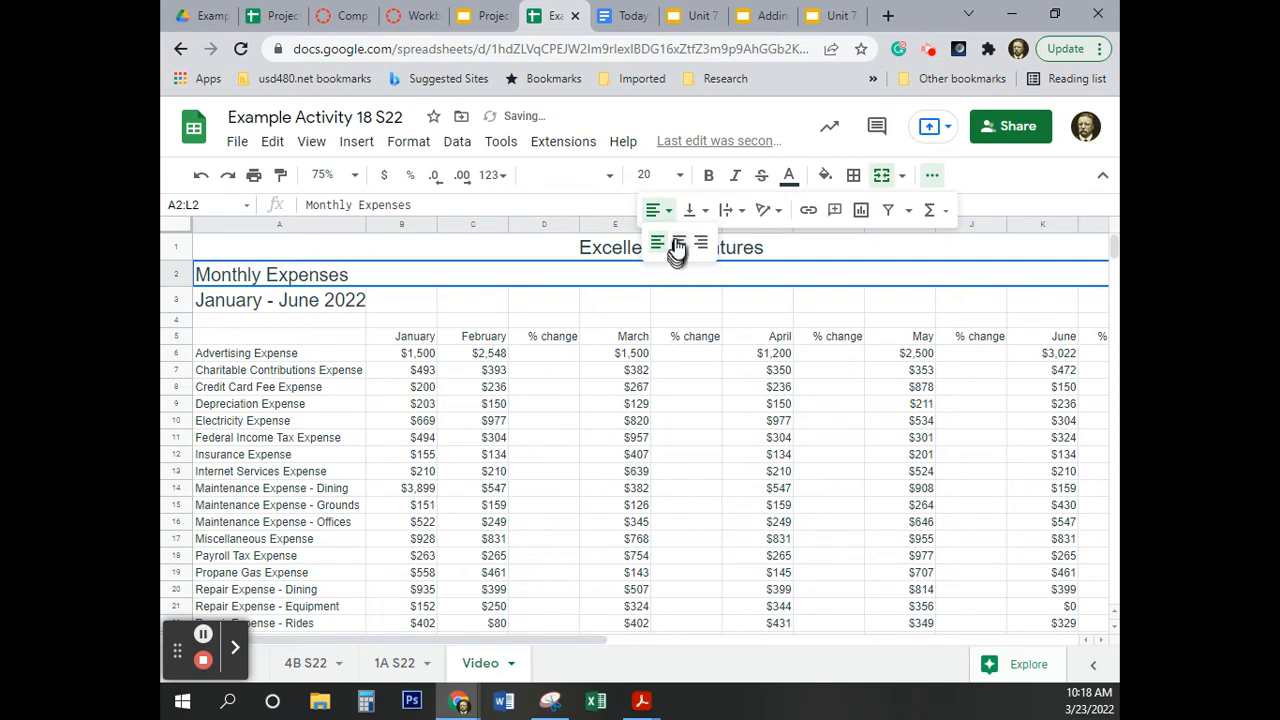
left_click(678, 246)
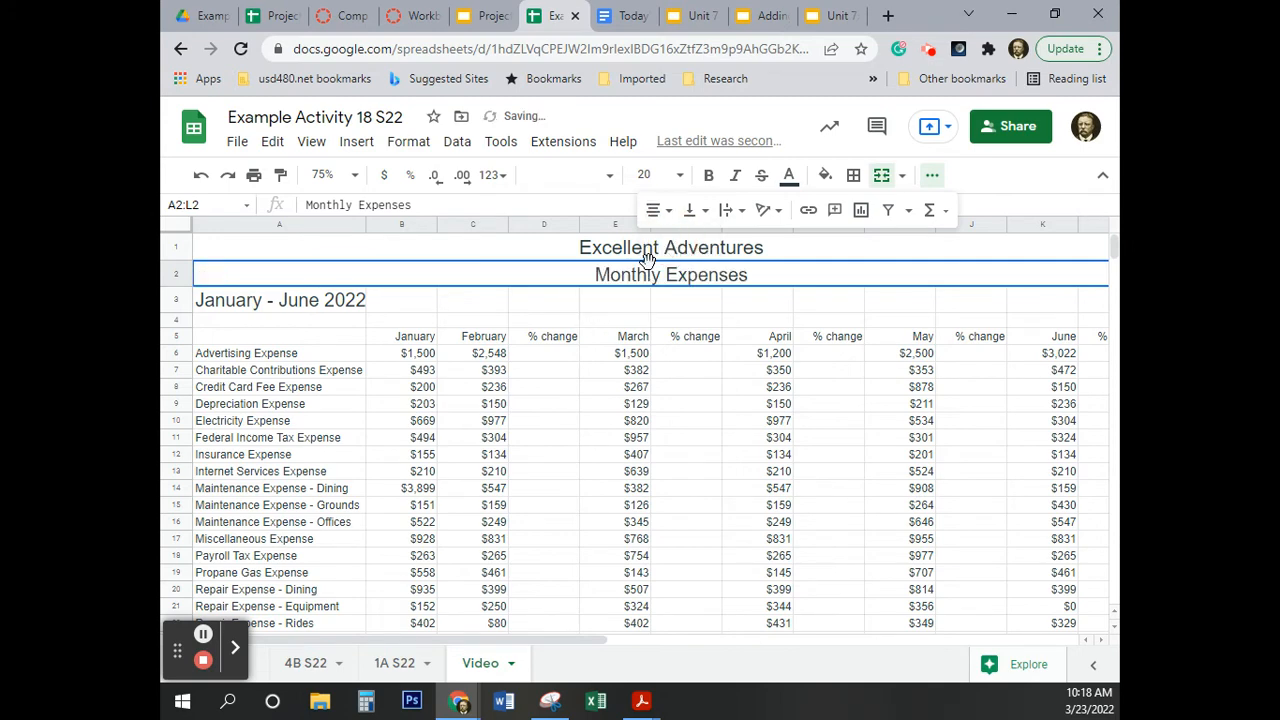
- Copy the merged, centered formatting of row 2 onto the date line in A3 with Paint format
left_click(279, 176)
left_click(275, 303)
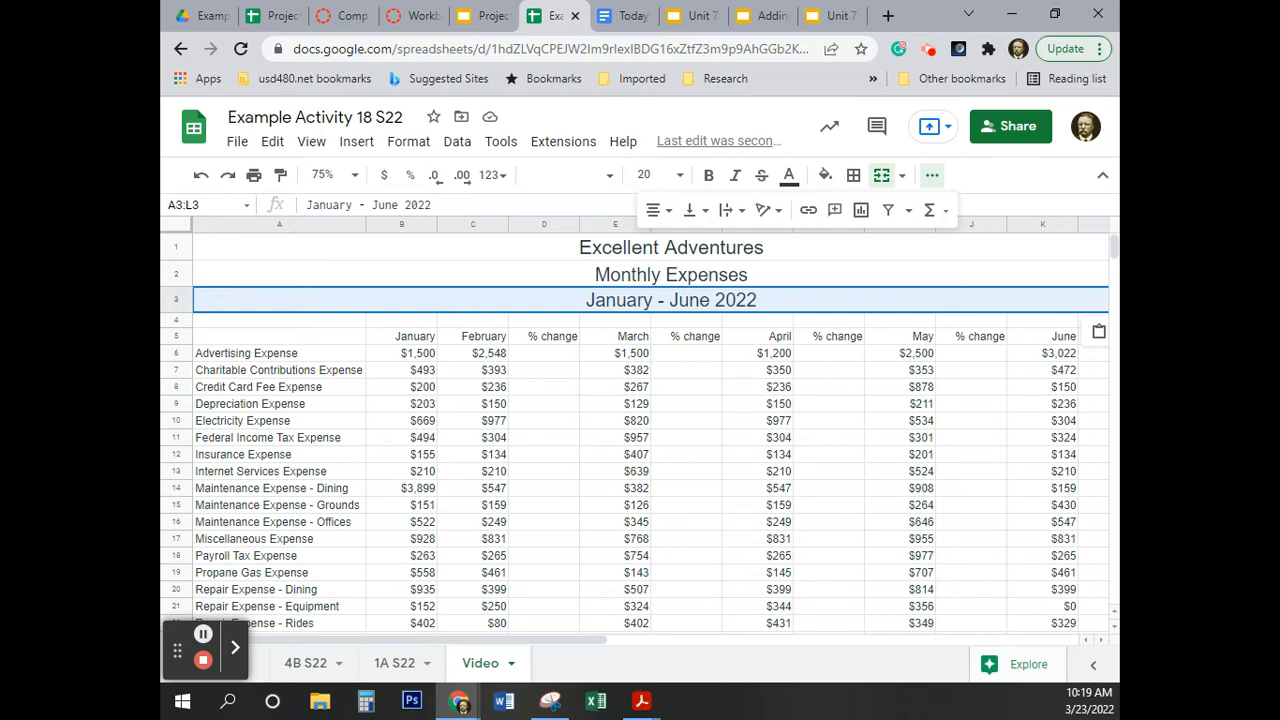
- Enter the February % change formula =(C6-B6)/B6 in D6 and accept the suggested autofill for the rows below
left_click(543, 359)
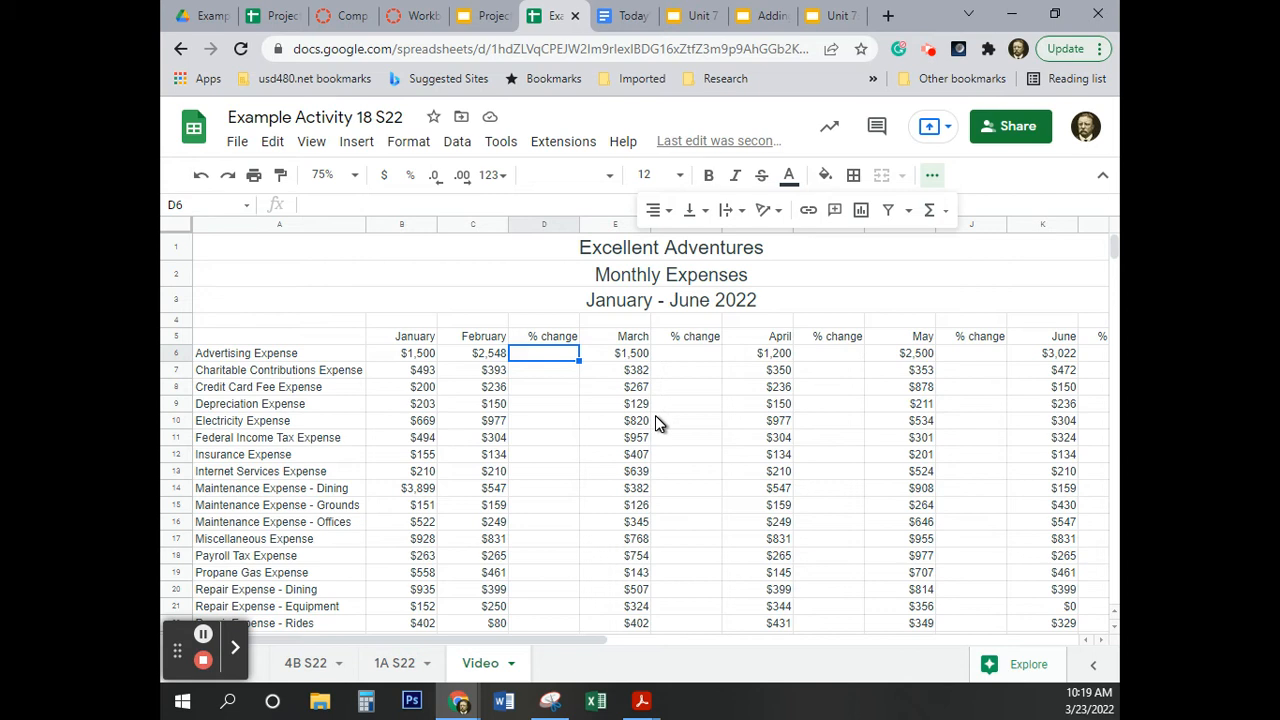
type("=")
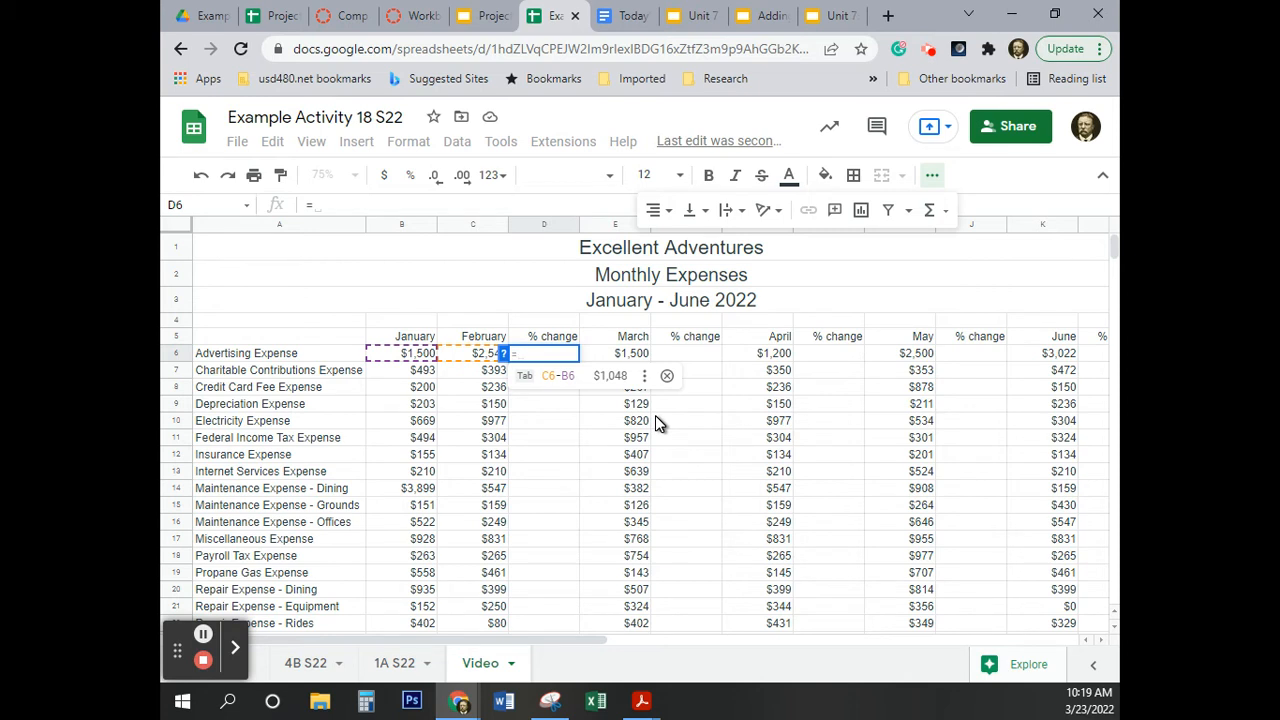
left_click(480, 360)
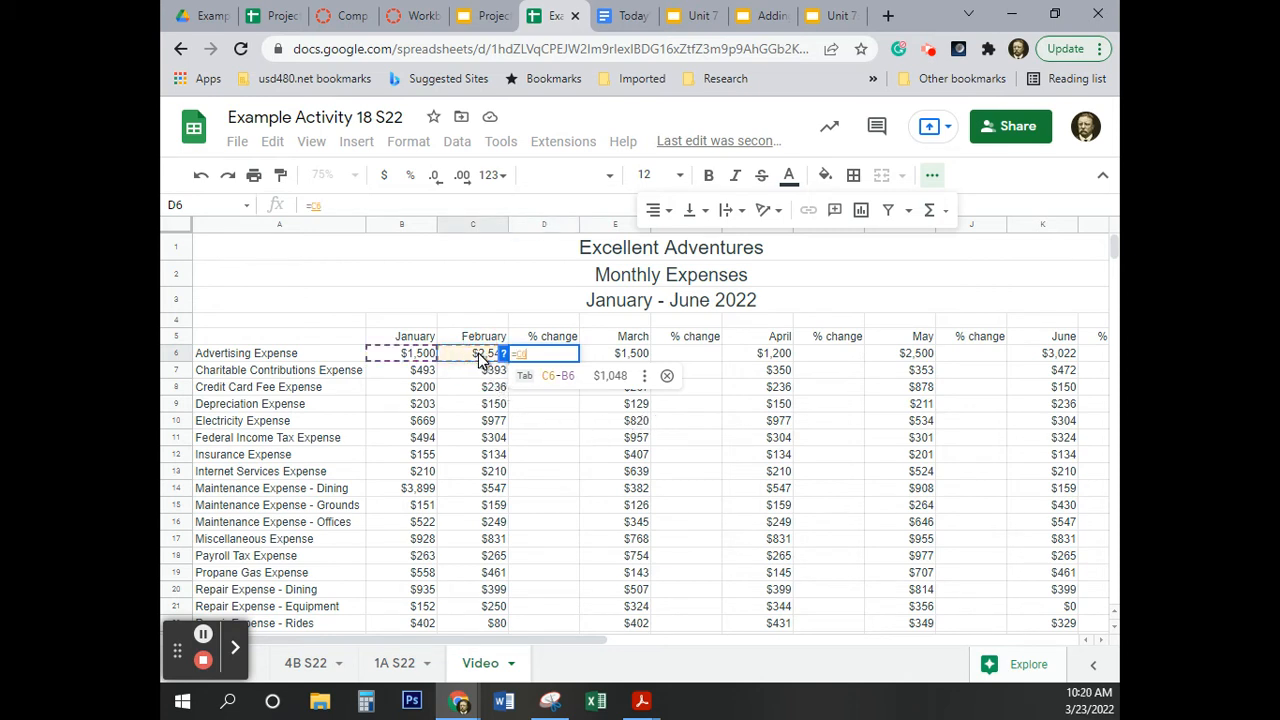
key("BackSpace")
key("BackSpace")
type("(")
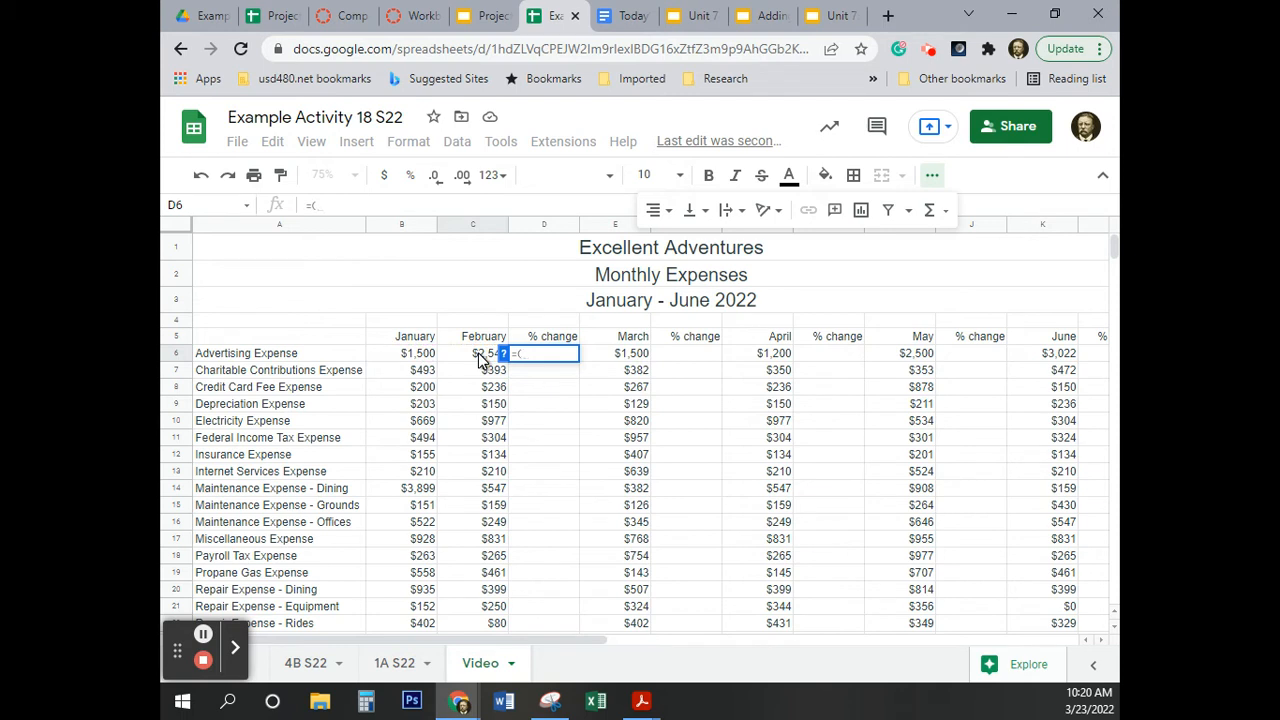
left_click(480, 360)
type("-")
left_click(415, 355)
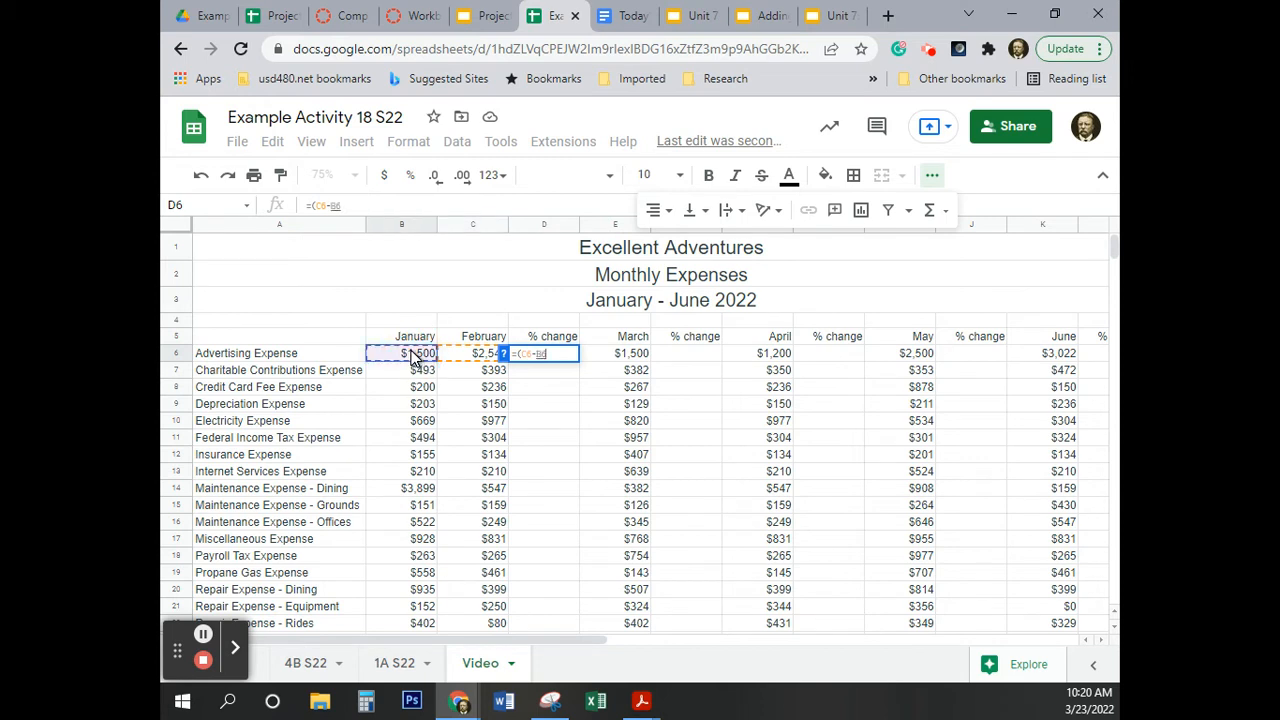
type(")")
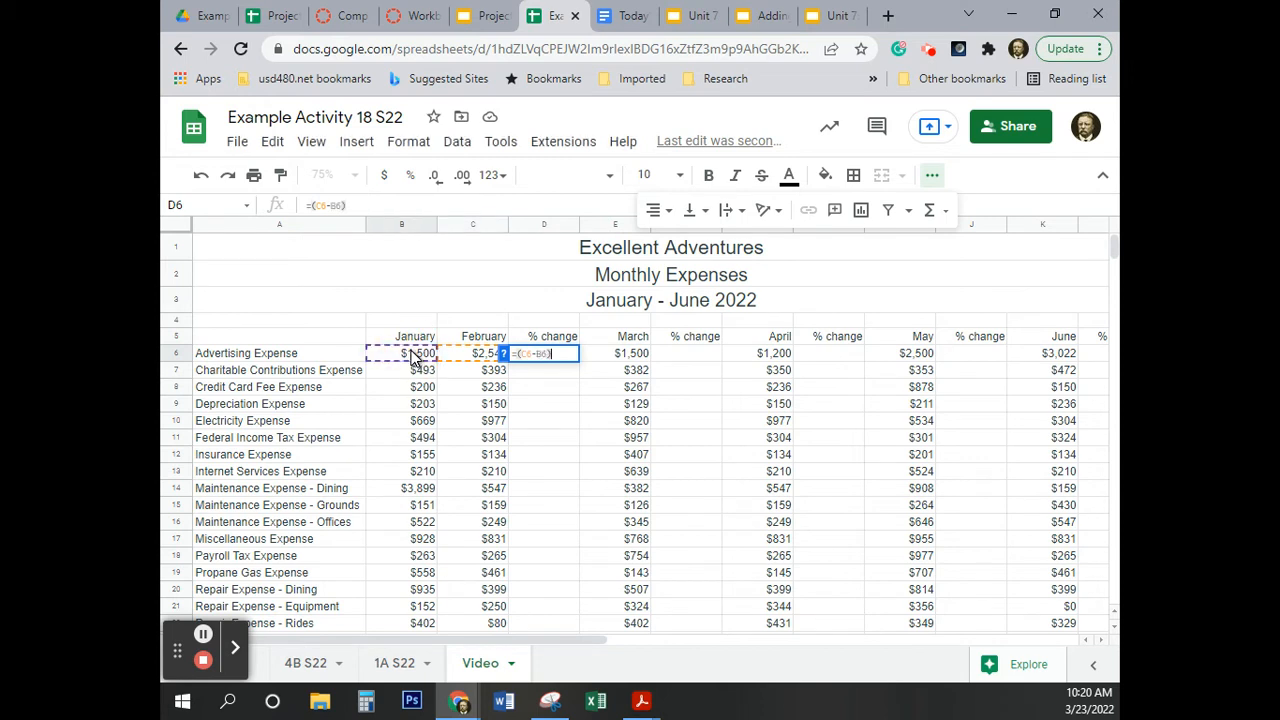
type("/")
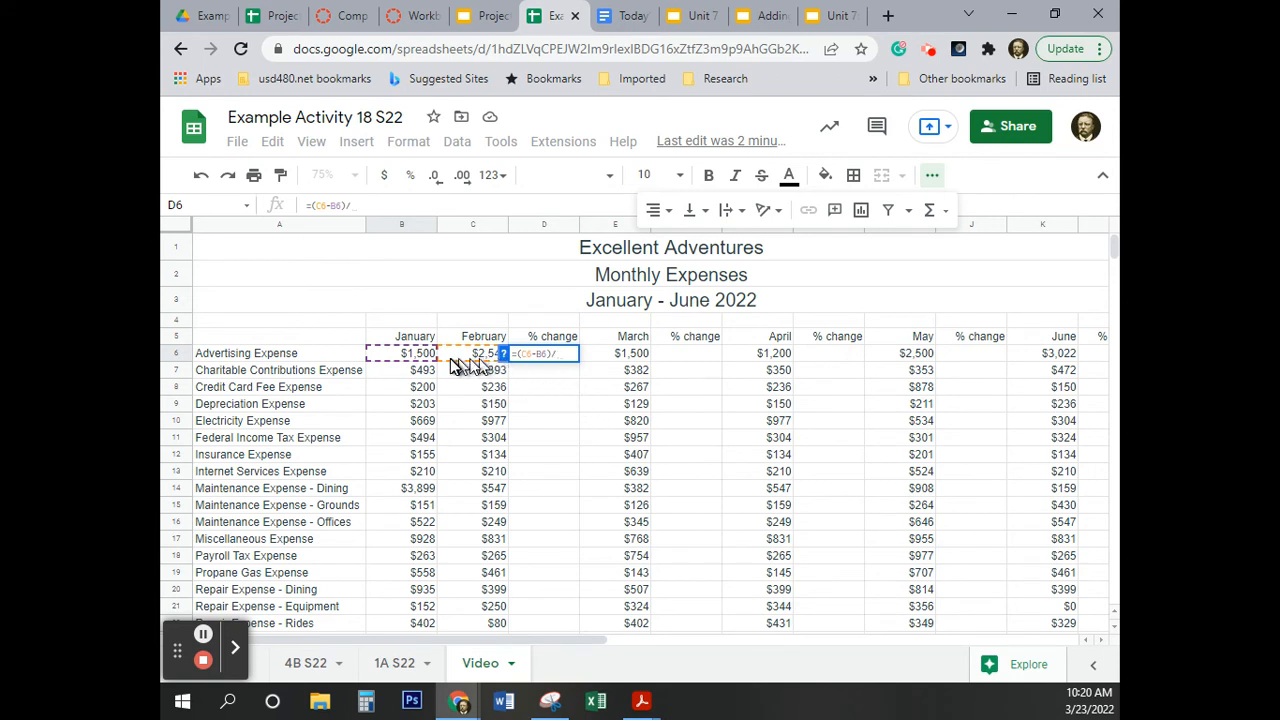
left_click(412, 358)
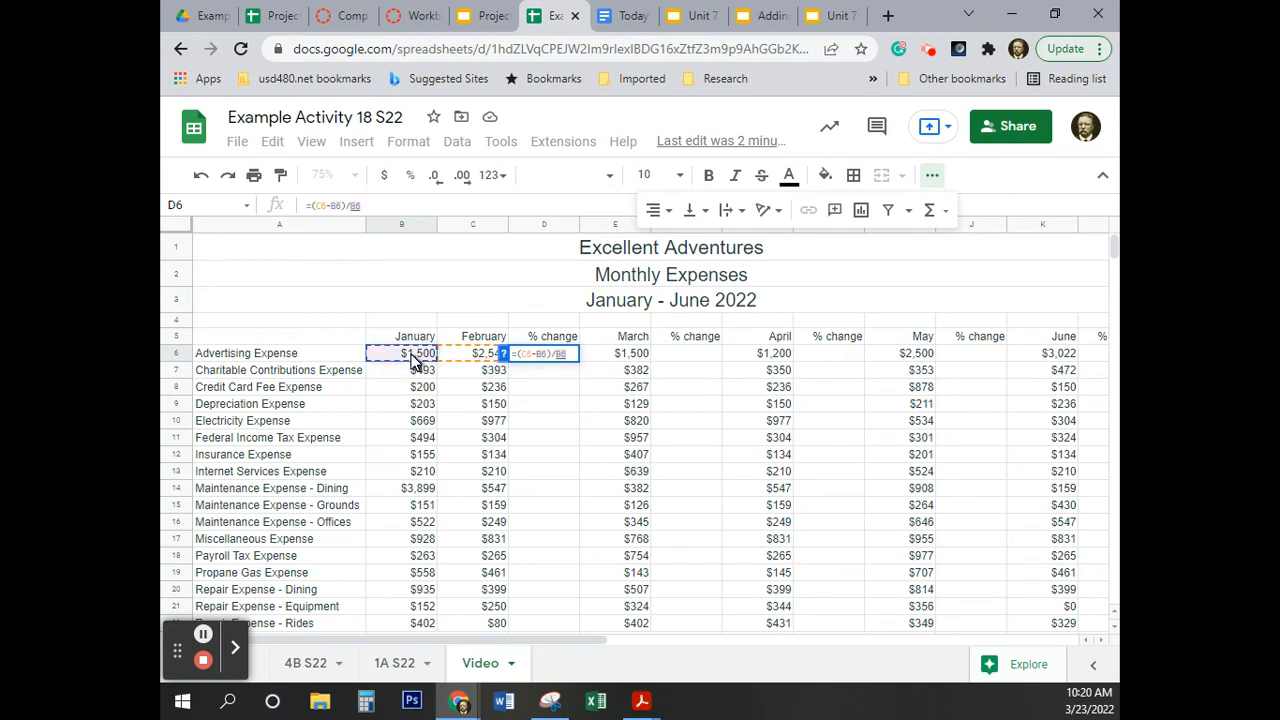
key("Return")
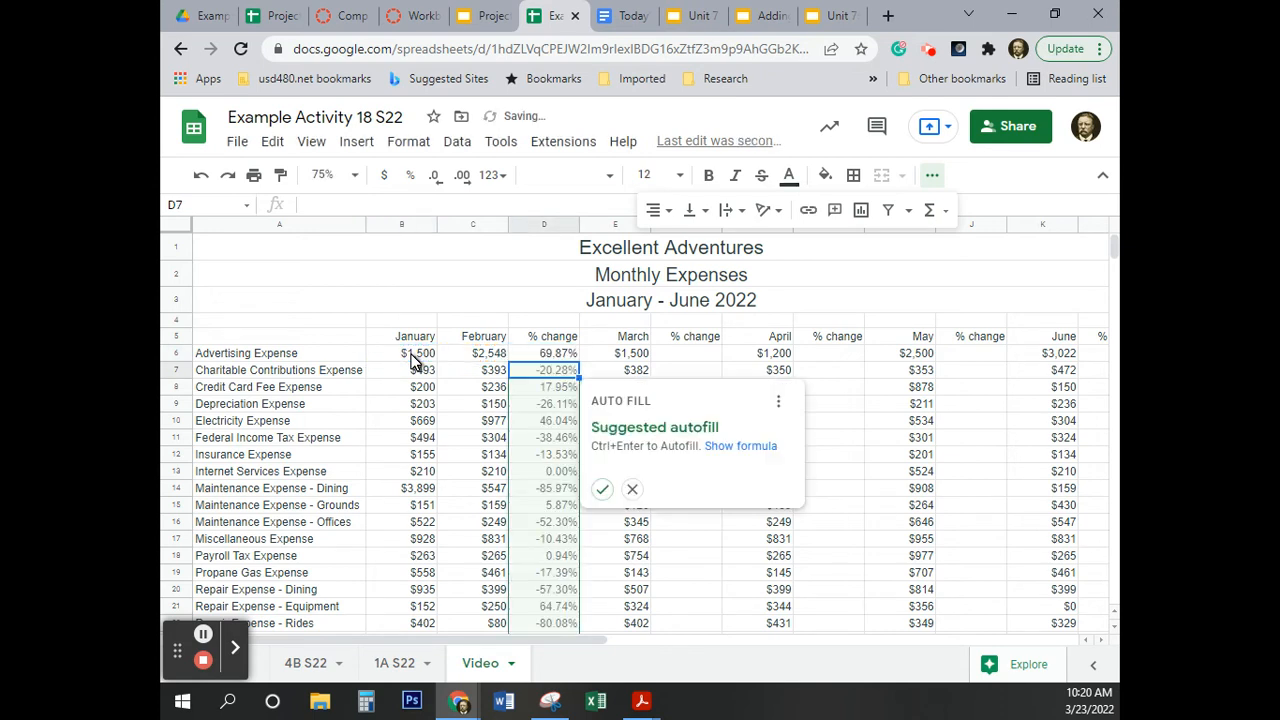
left_click(603, 490)
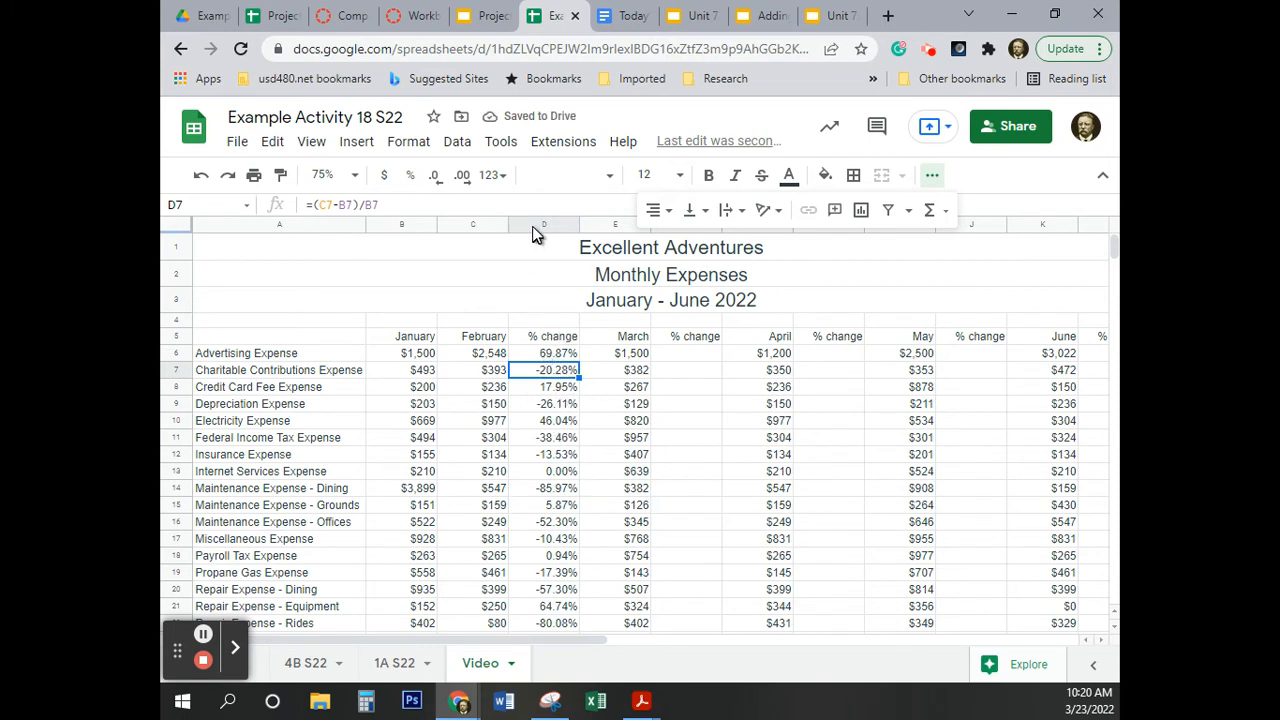
- Reduce the number format of the % change columns D, F, H, J and L to zero decimal places
left_click(932, 176)
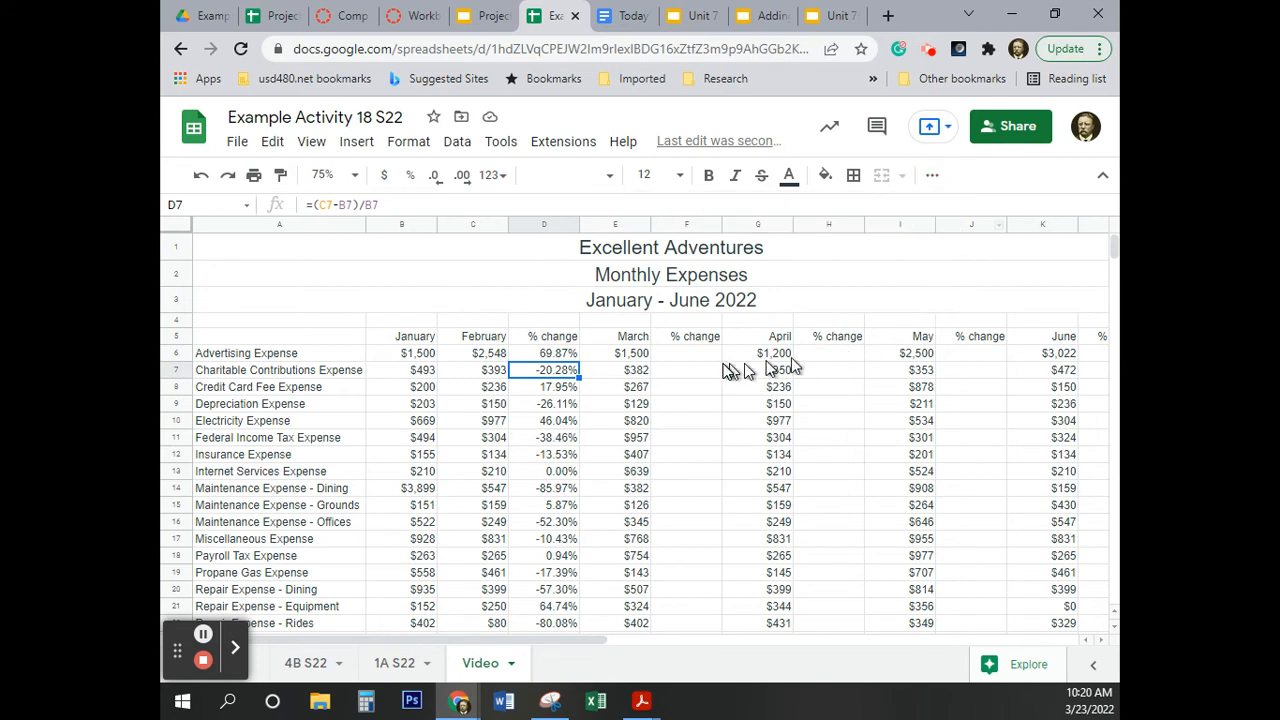
left_click(544, 223)
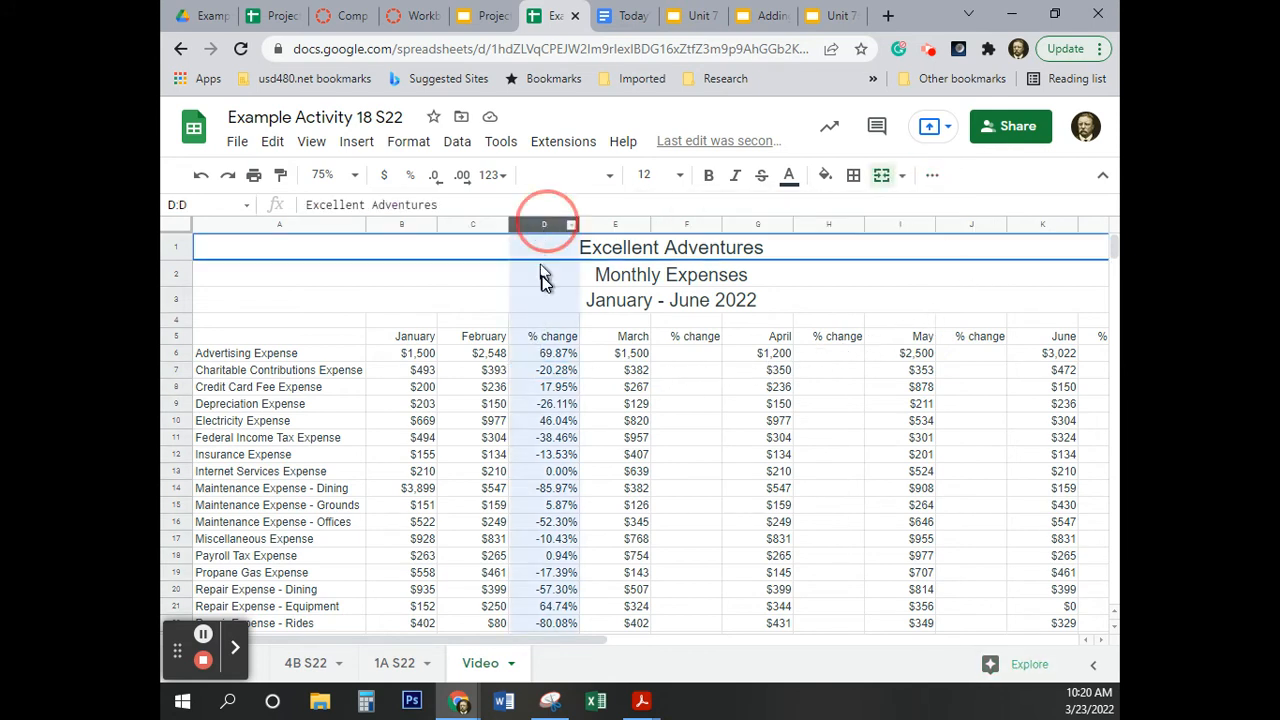
left_click(689, 225, "ctrl")
left_click(819, 228, "ctrl")
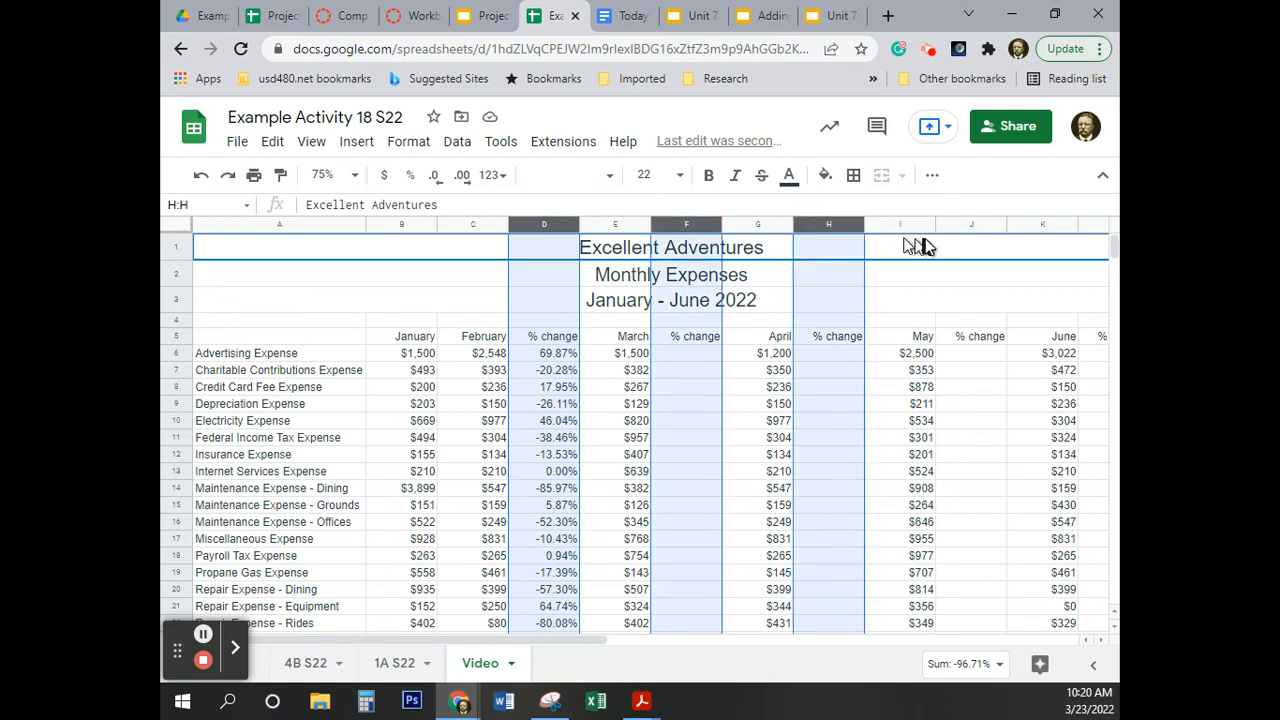
left_click(966, 224, "ctrl")
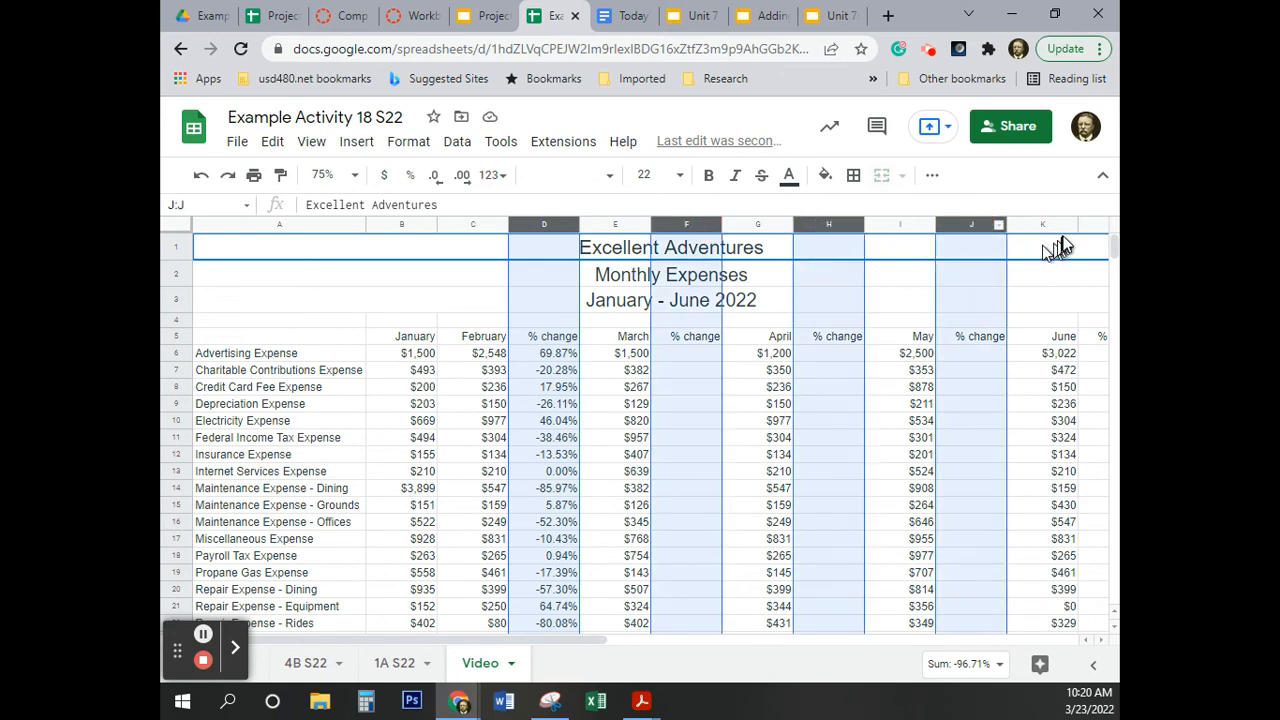
left_click(1101, 228, "ctrl")
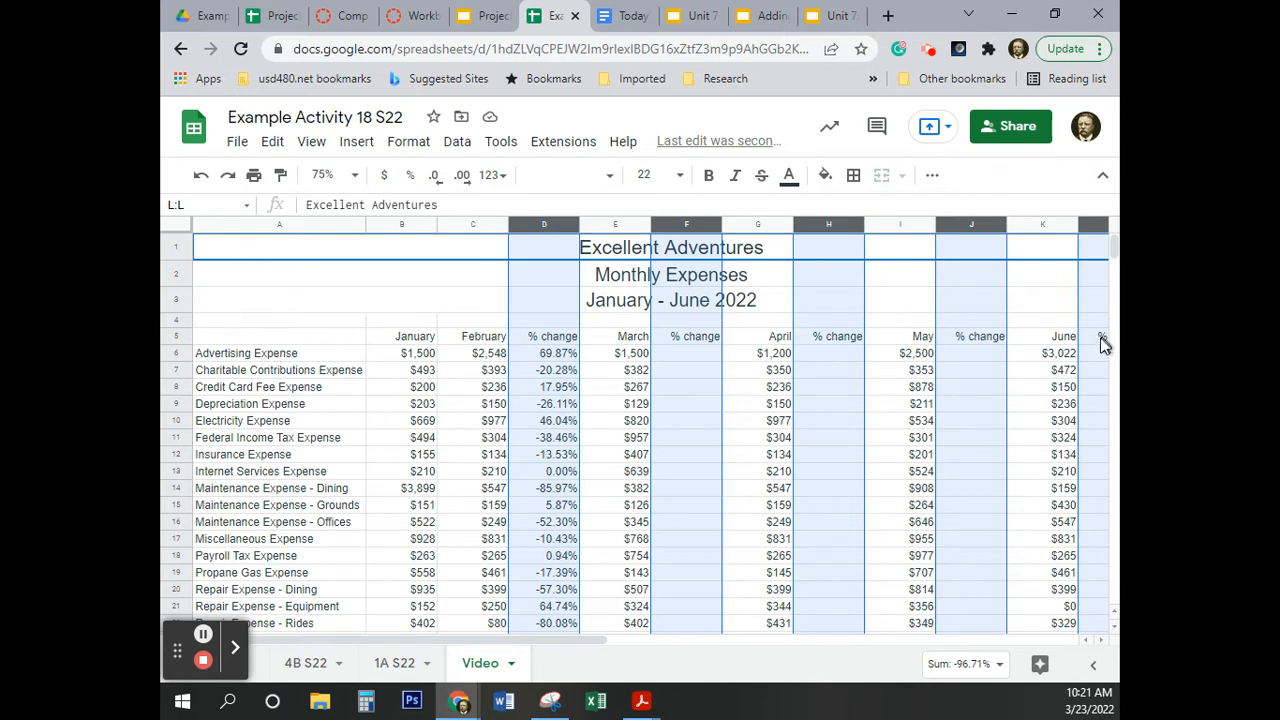
left_click(434, 185)
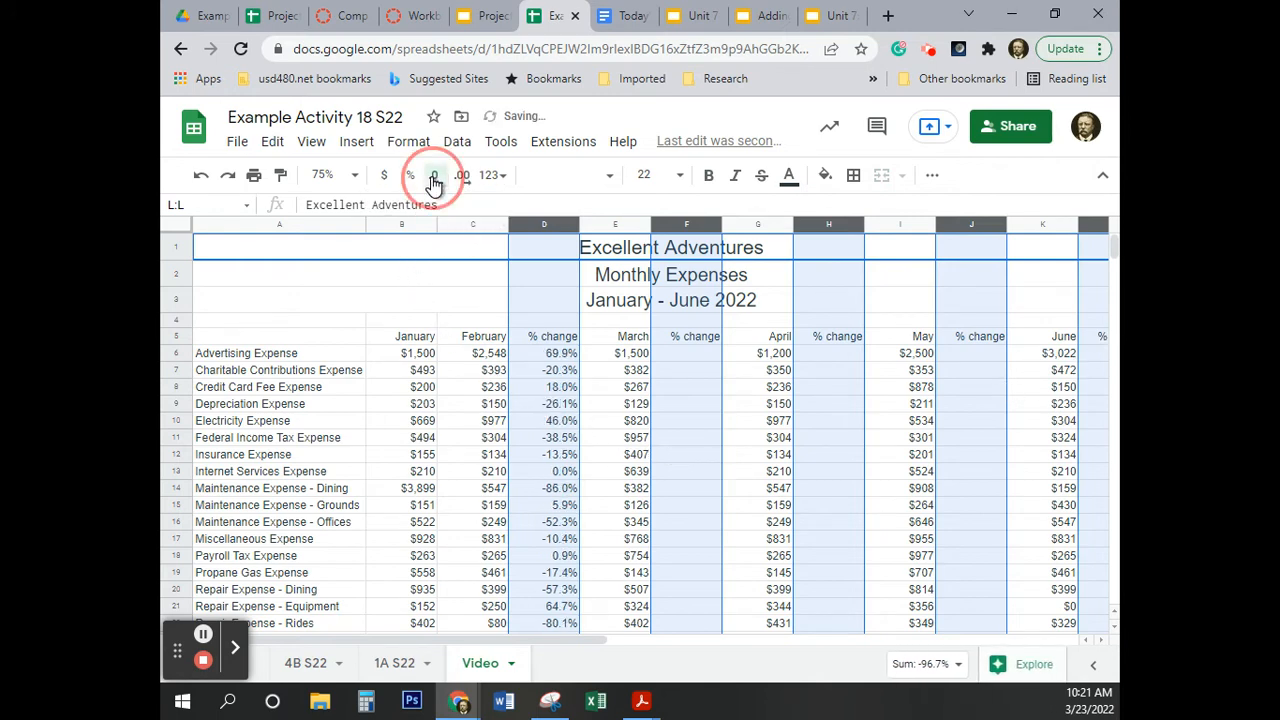
left_click(434, 185)
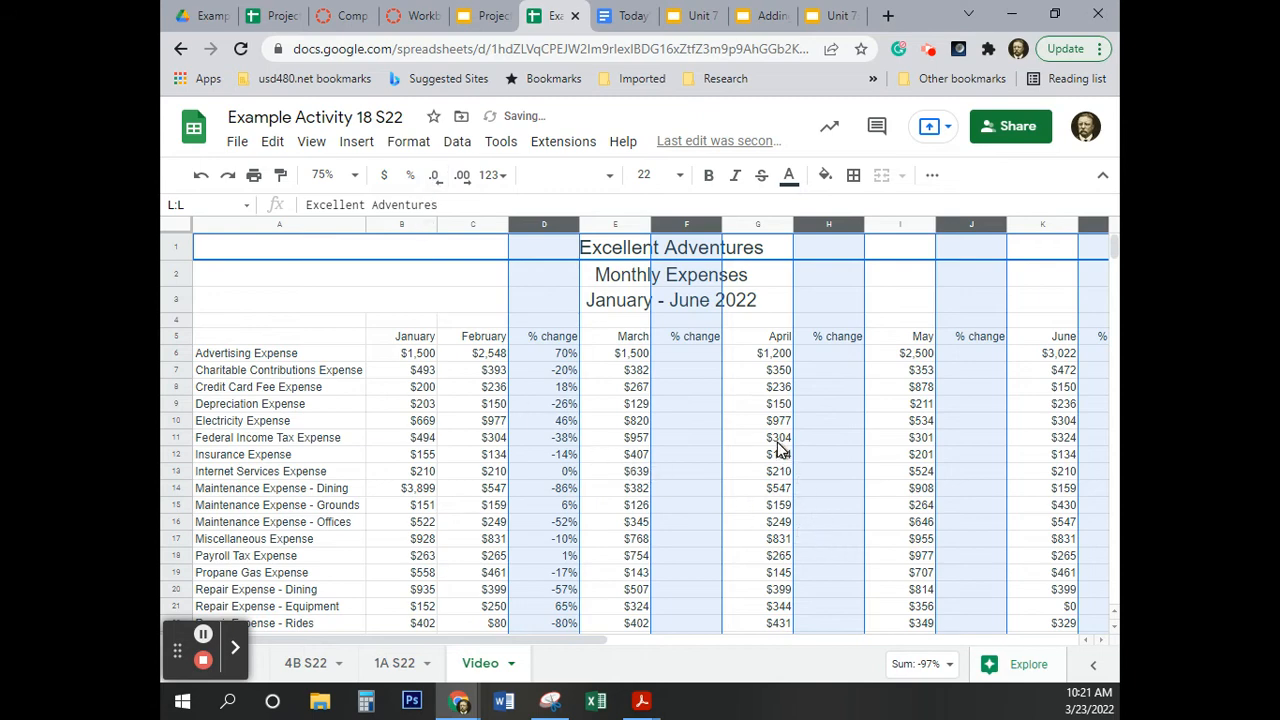
left_click(666, 490)
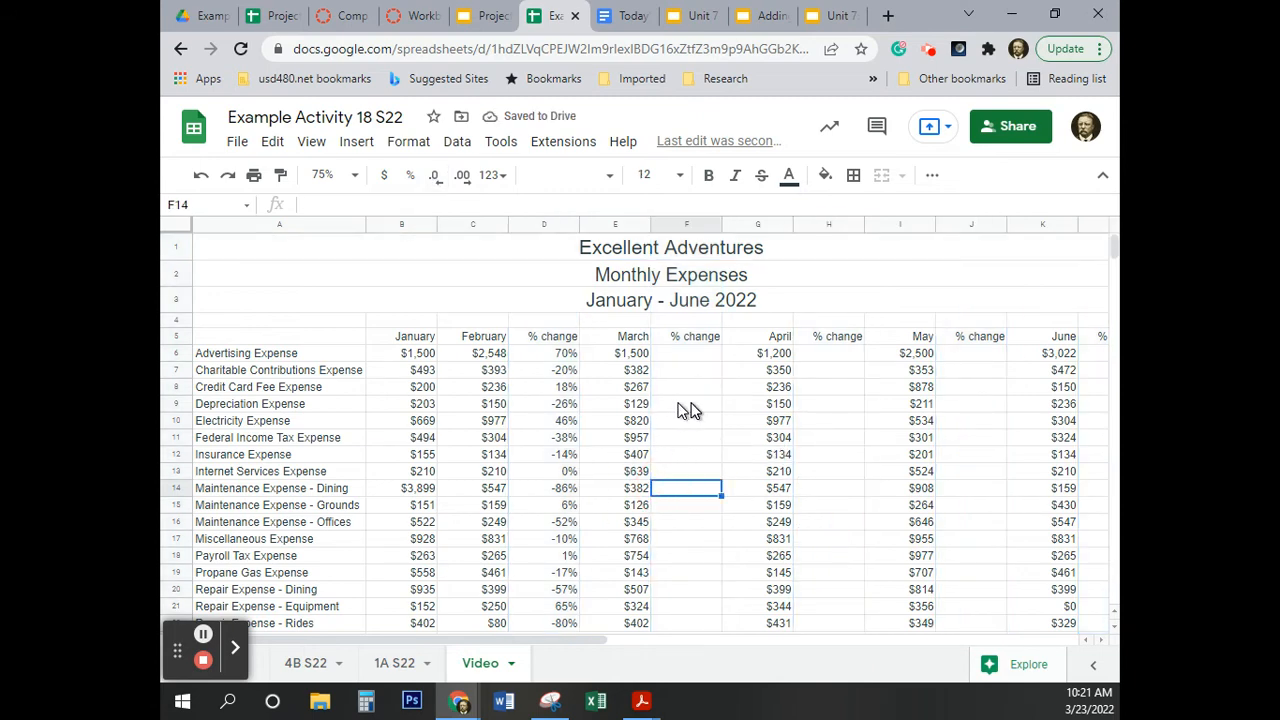
- Enter the March % change formula =(E6-C6)/C6 in F6 and accept the suggested autofill for the rows below
left_click(686, 353)
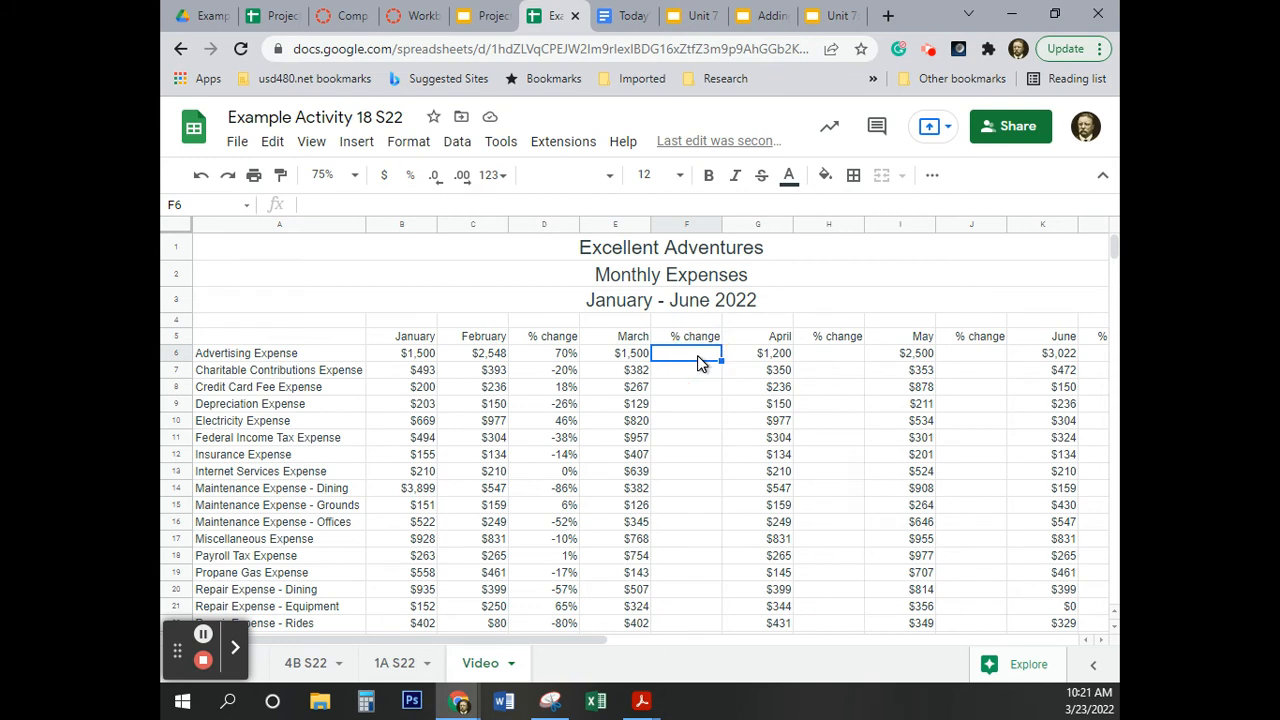
type("=")
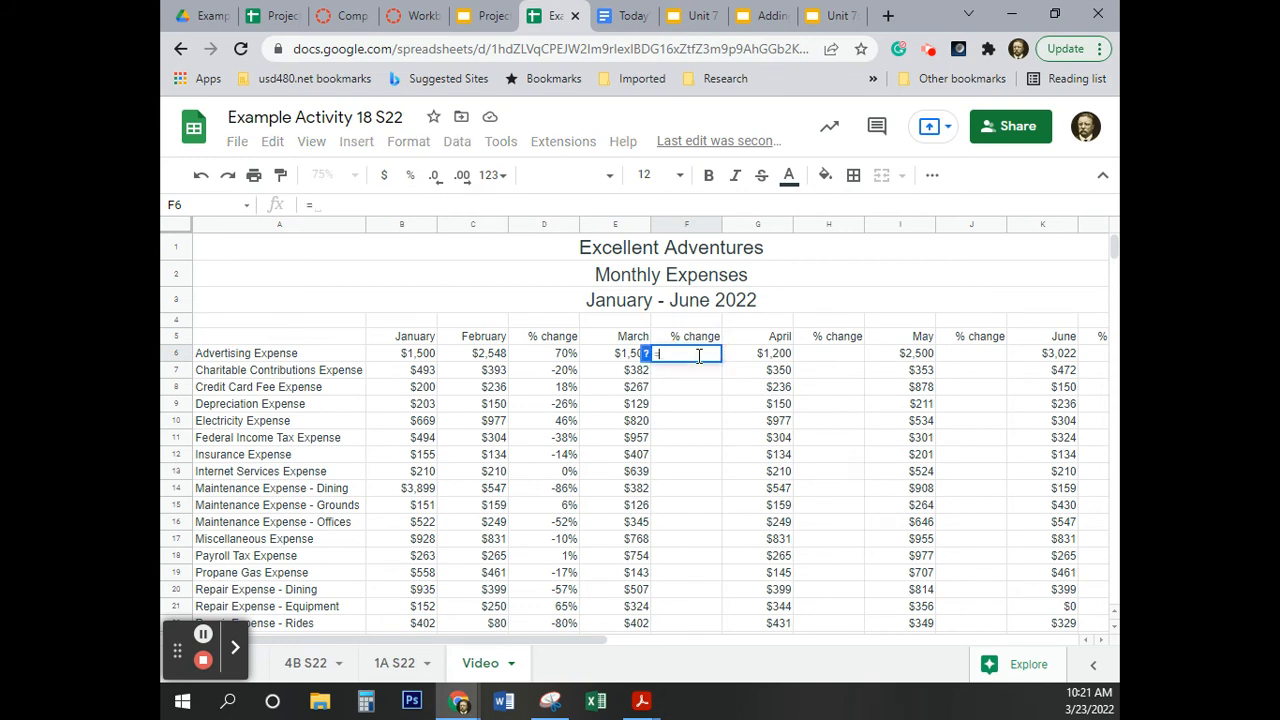
type("(")
left_click(620, 356)
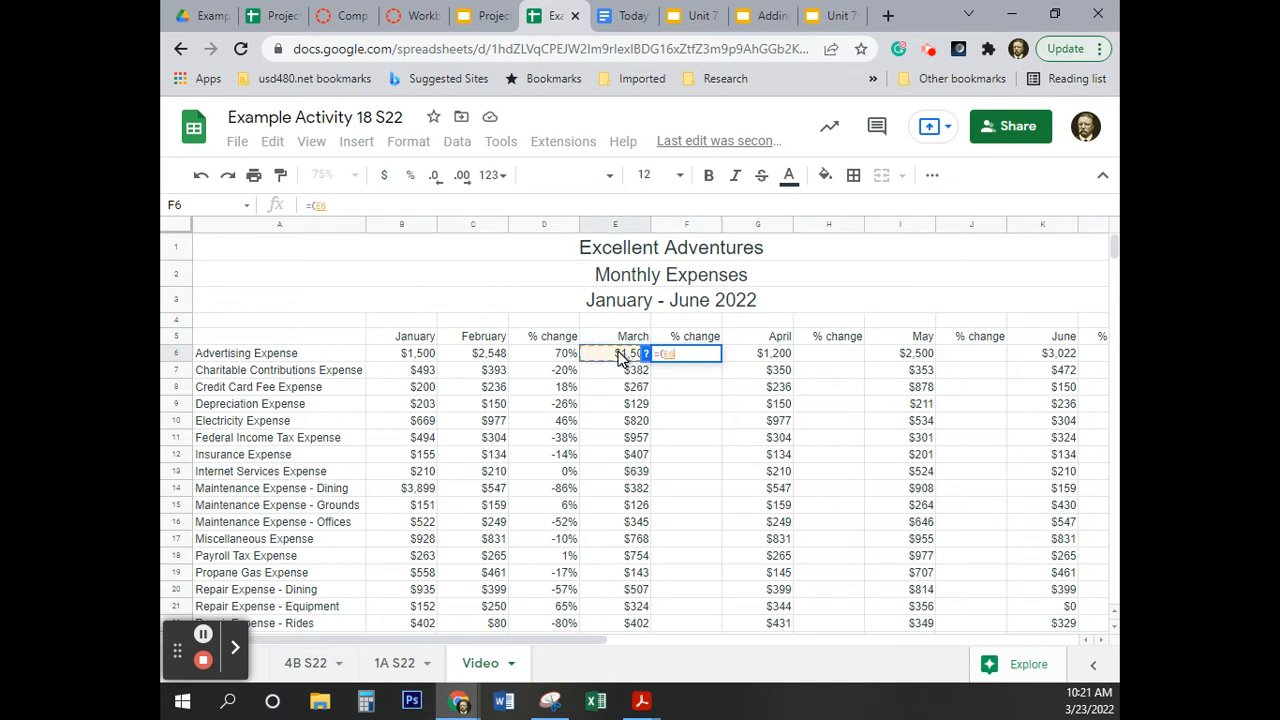
type("-")
left_click(486, 359)
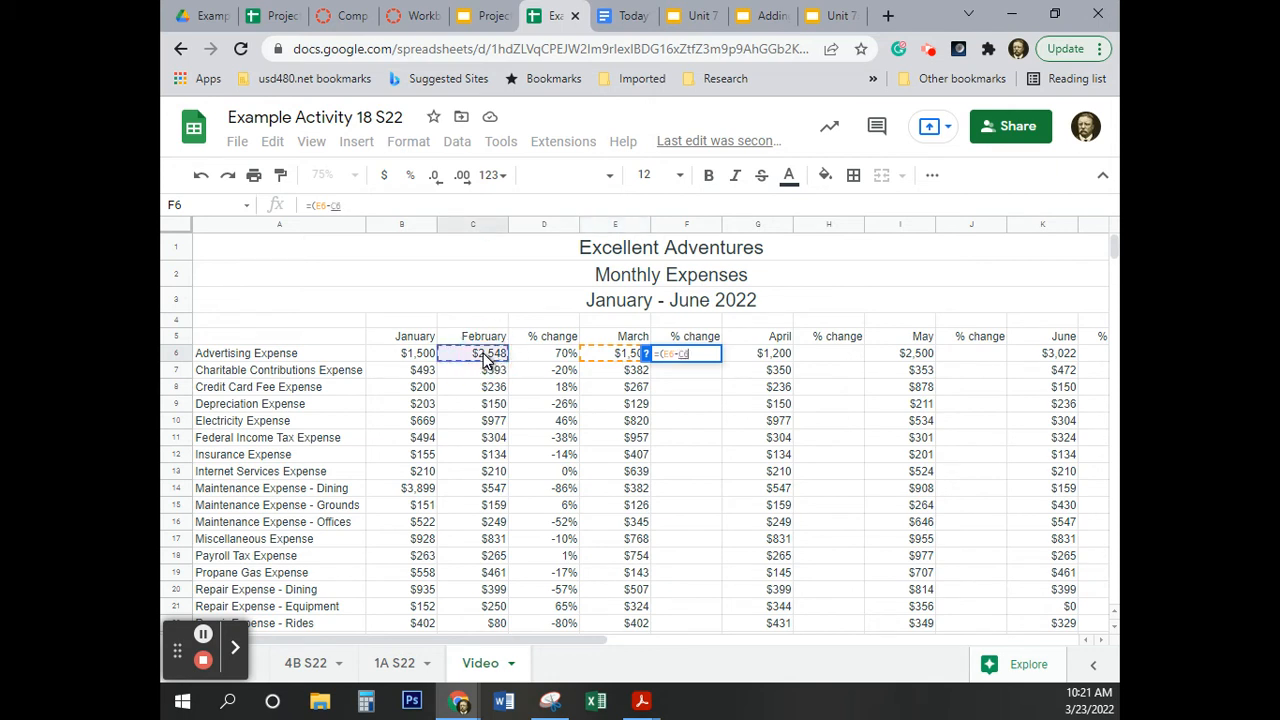
type(")")
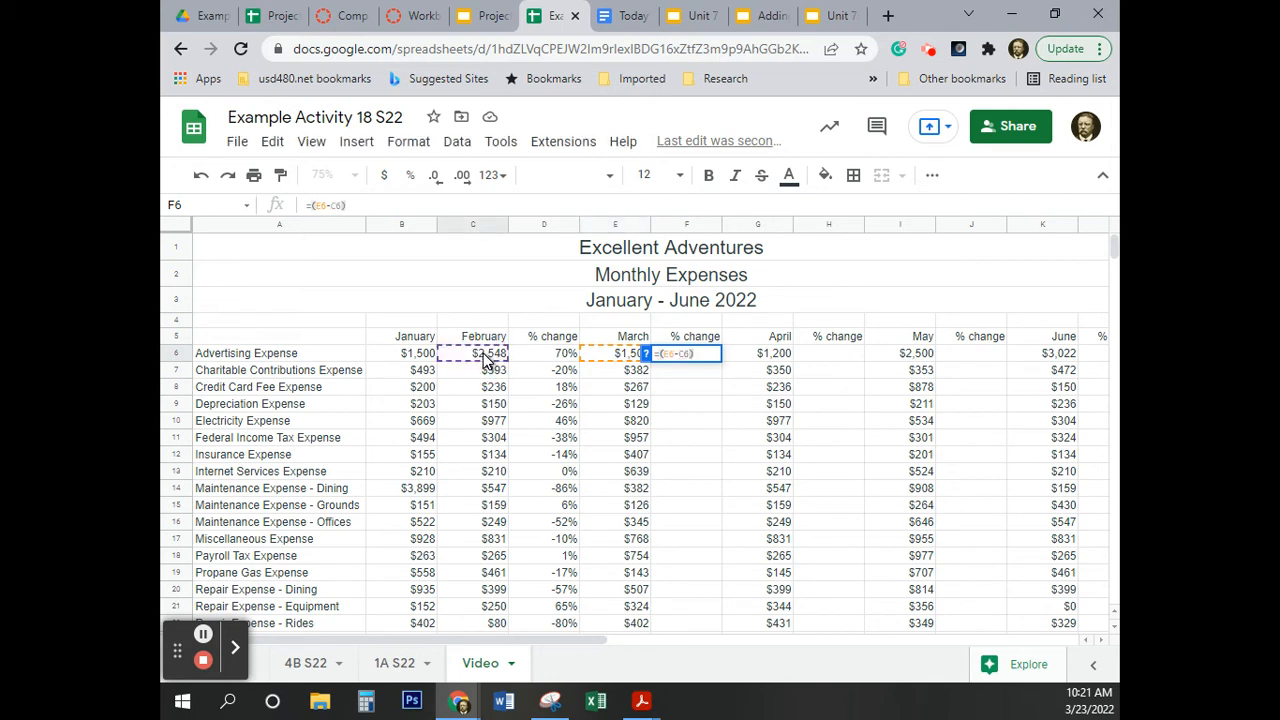
type("/")
left_click(487, 358)
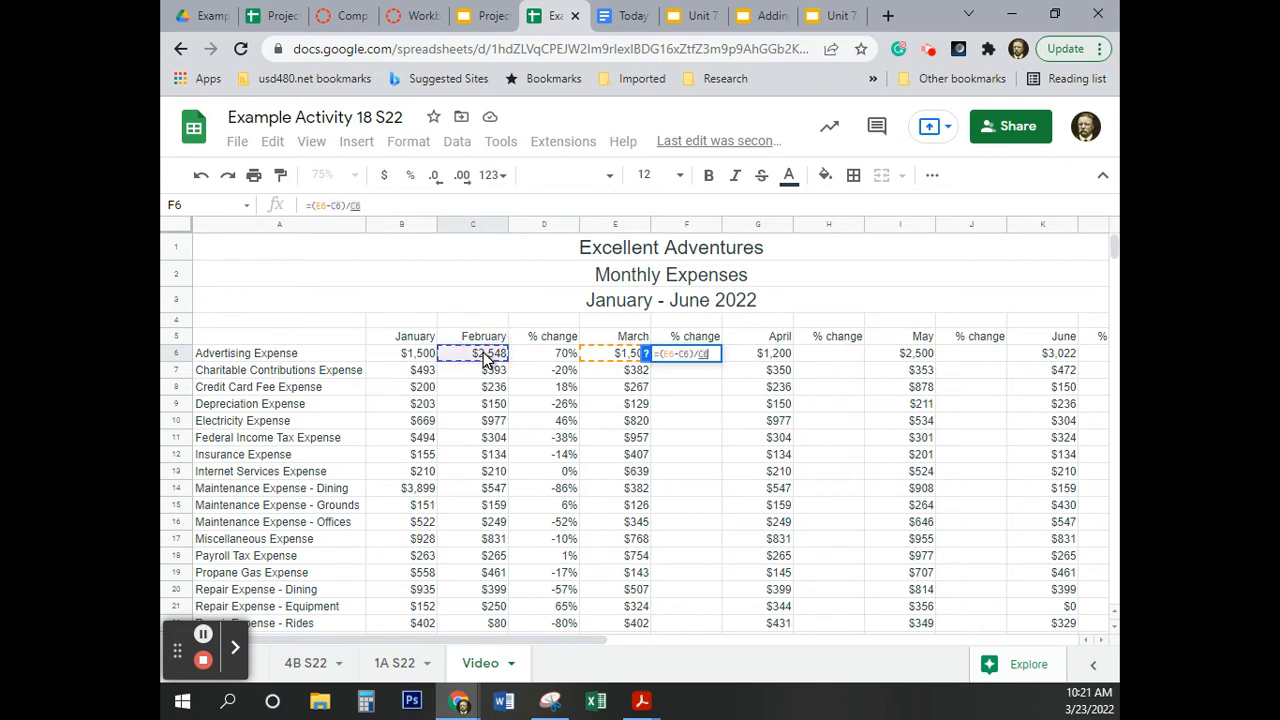
key("Return")
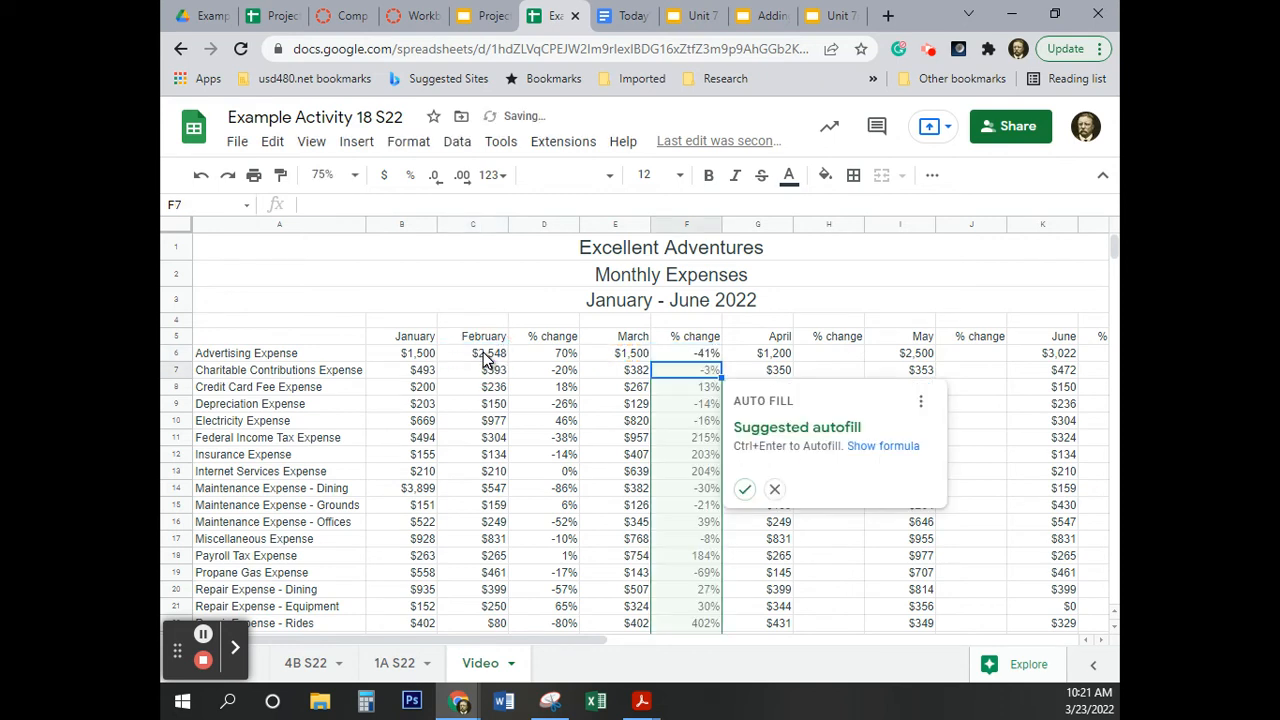
left_click(745, 490)
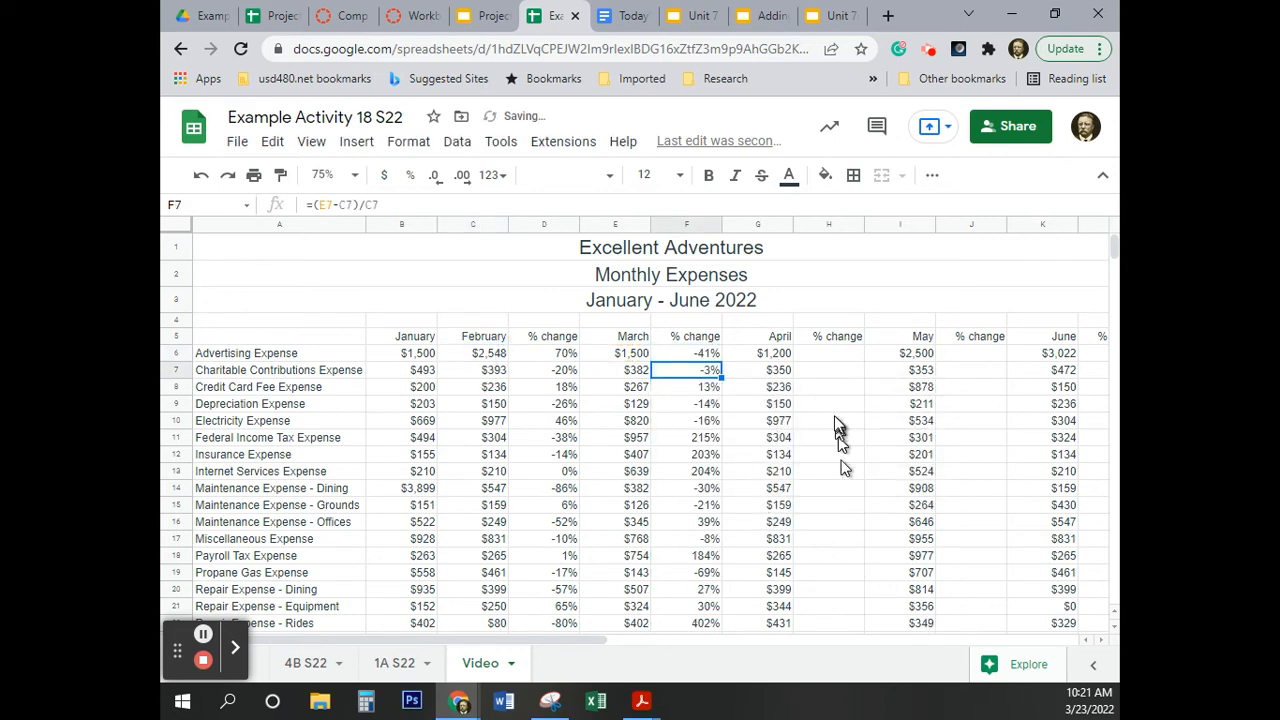
- Enter the April % change formula =(G6-E6)/E6 in H6 and accept the suggested autofill for the rows below
left_click(837, 356)
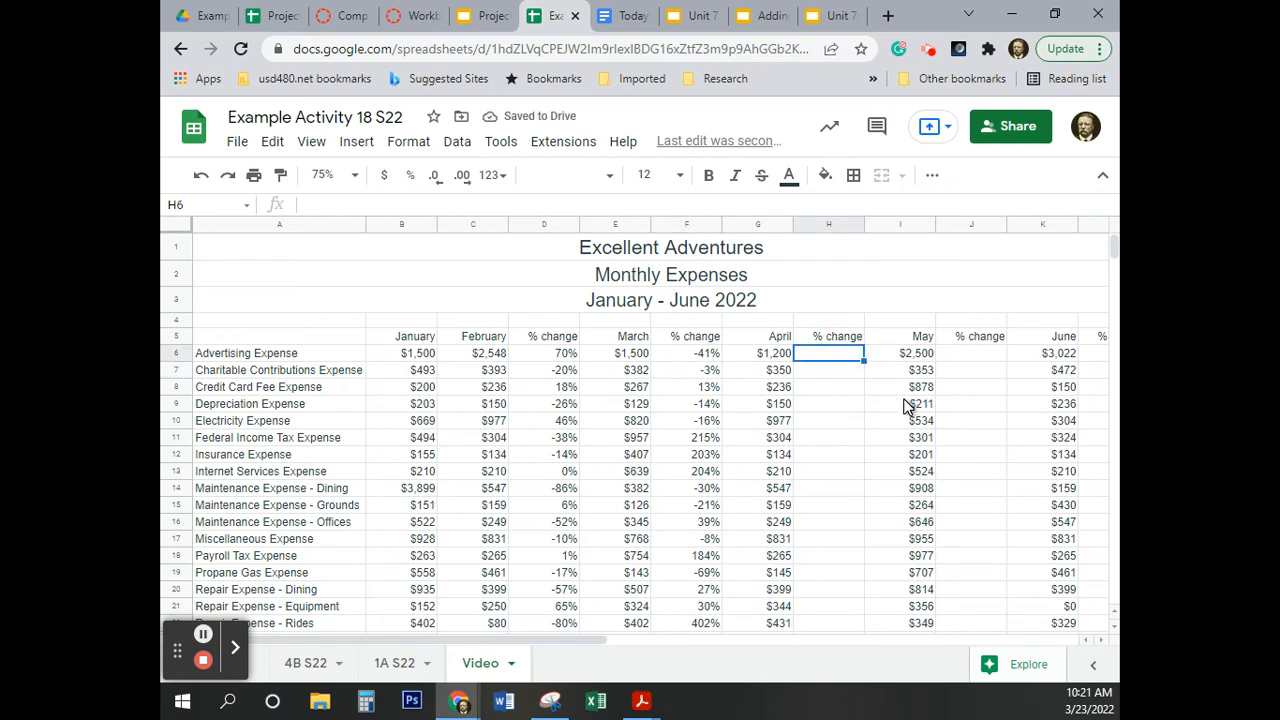
type("=(")
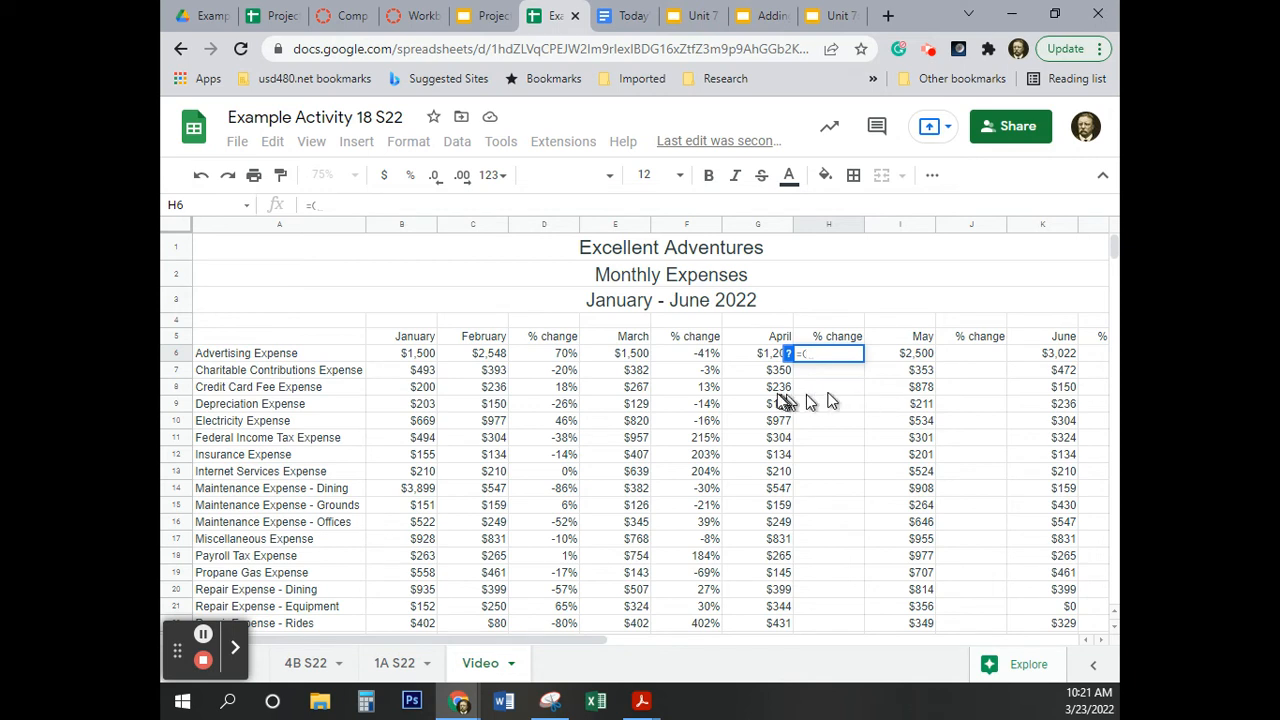
left_click(767, 353)
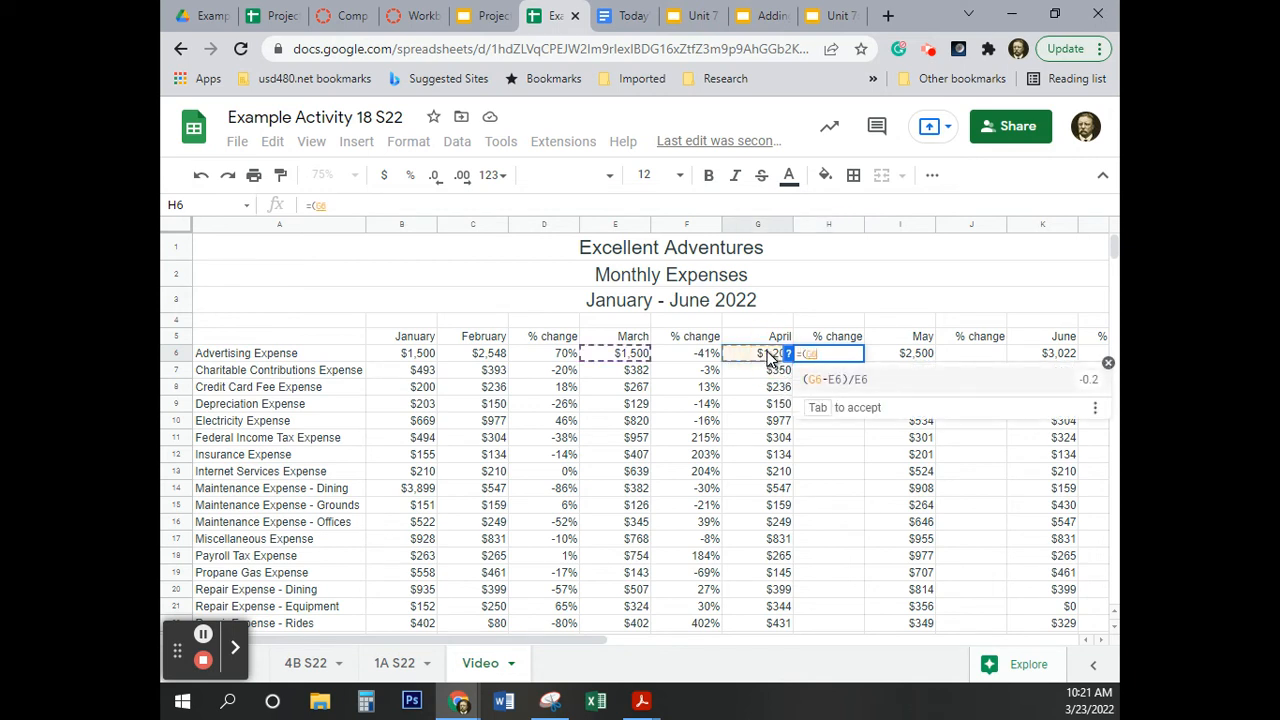
type("-")
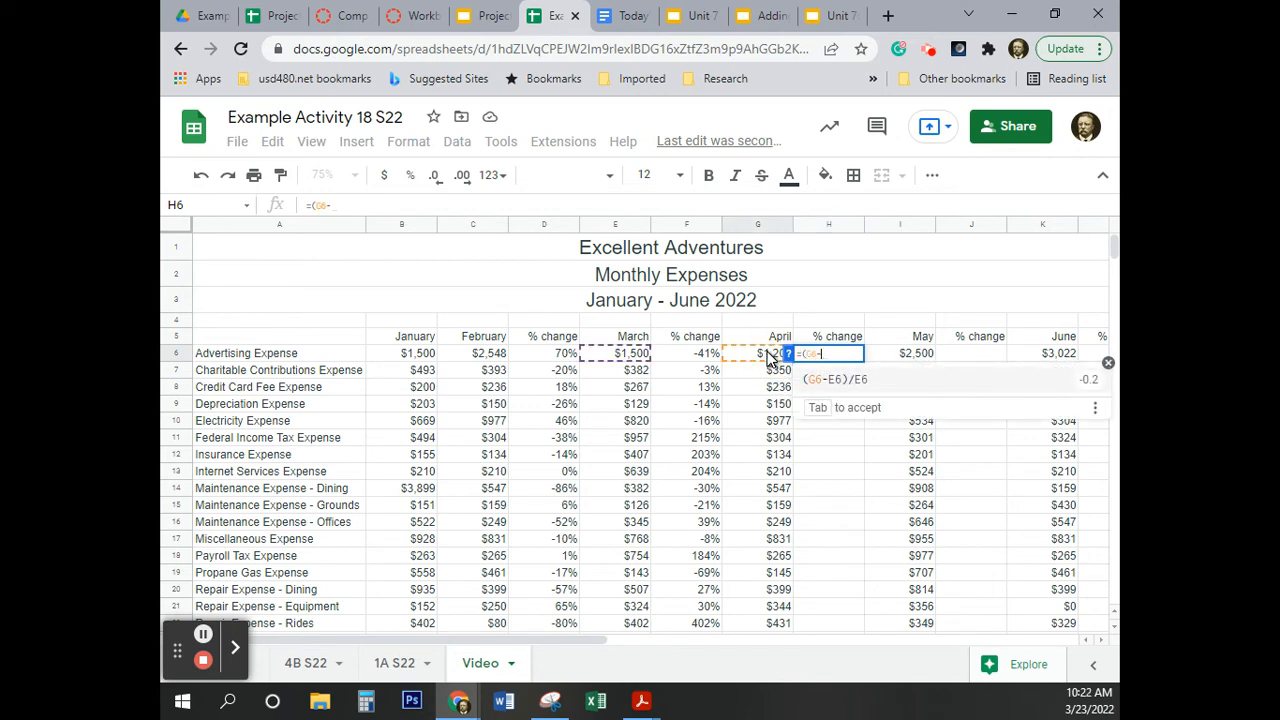
left_click(631, 358)
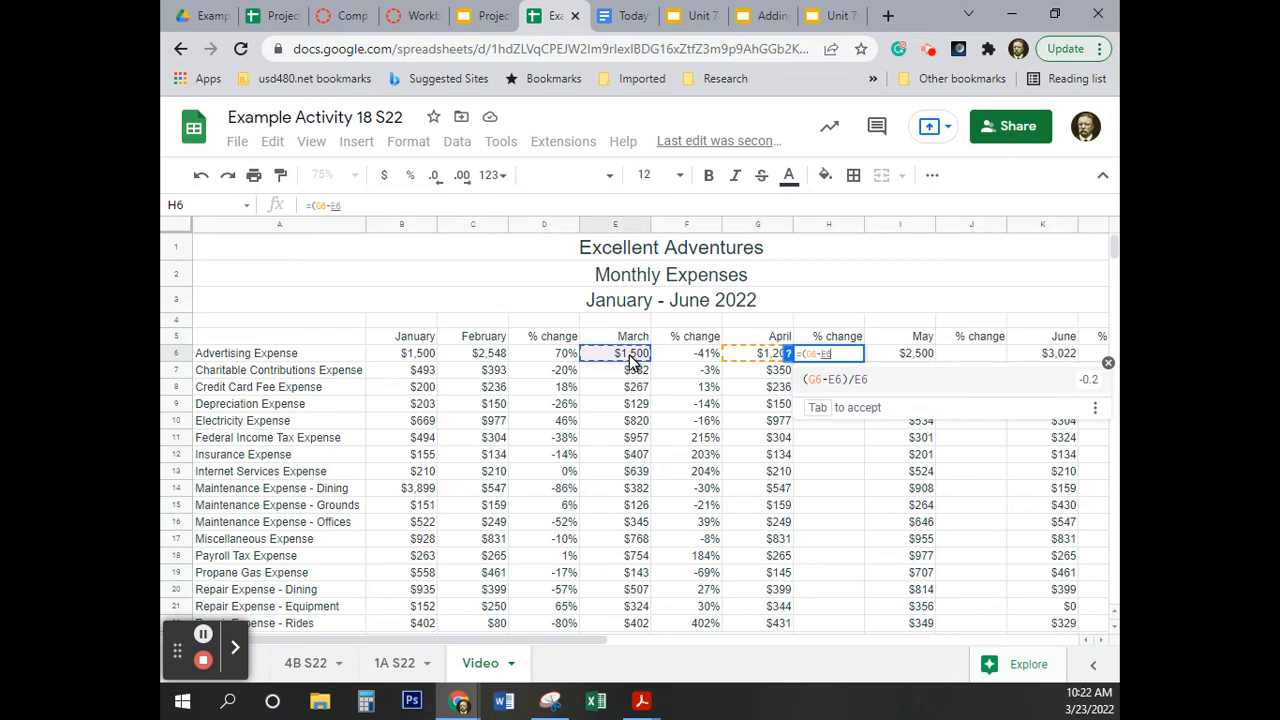
type(")/")
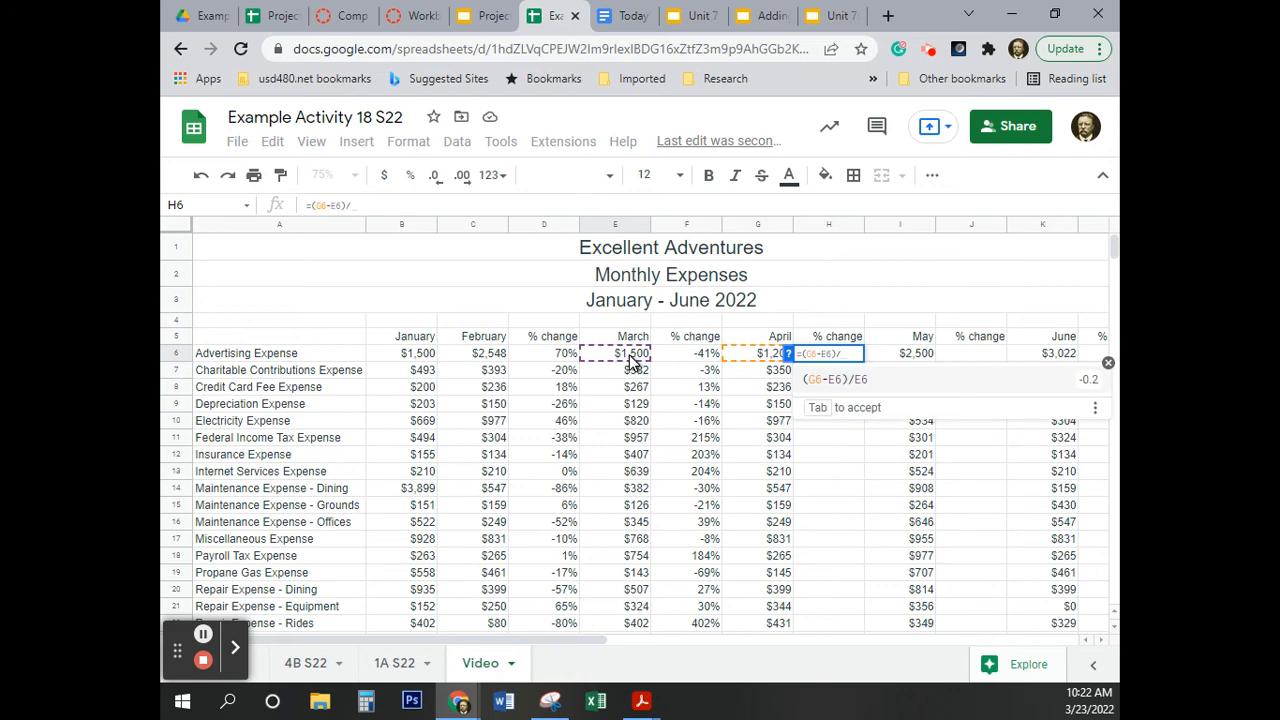
left_click(631, 358)
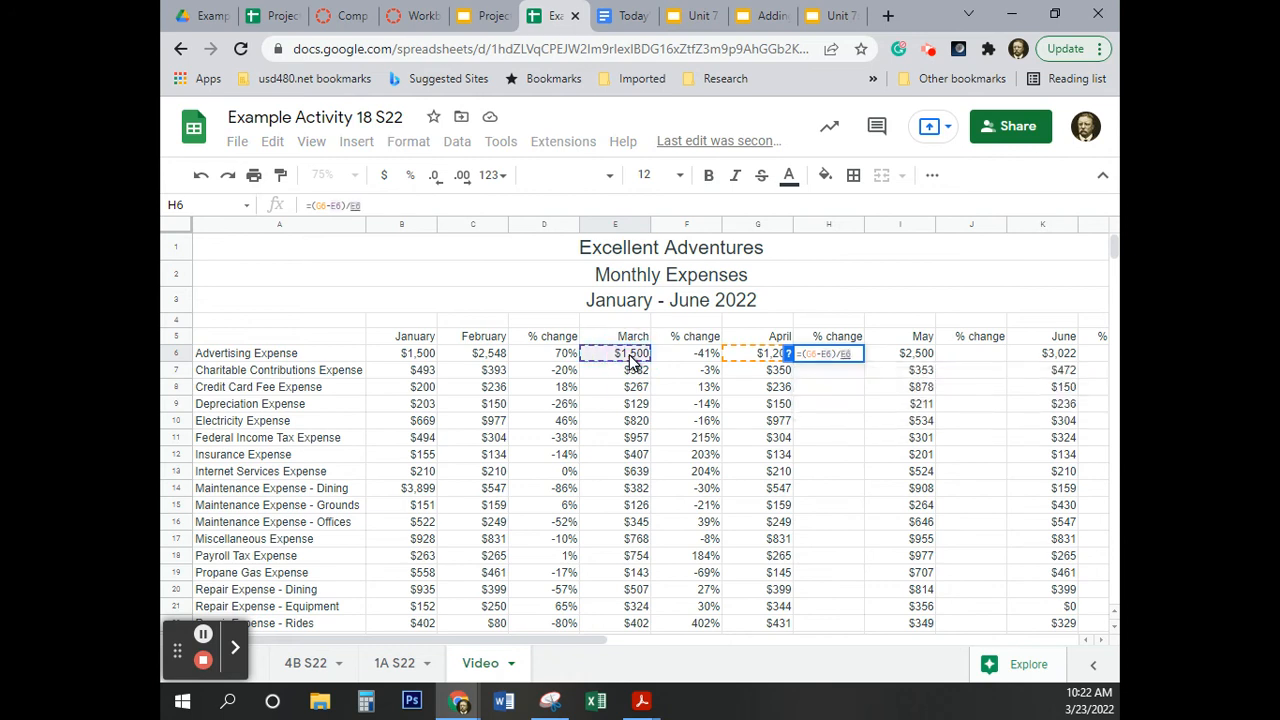
key("Return")
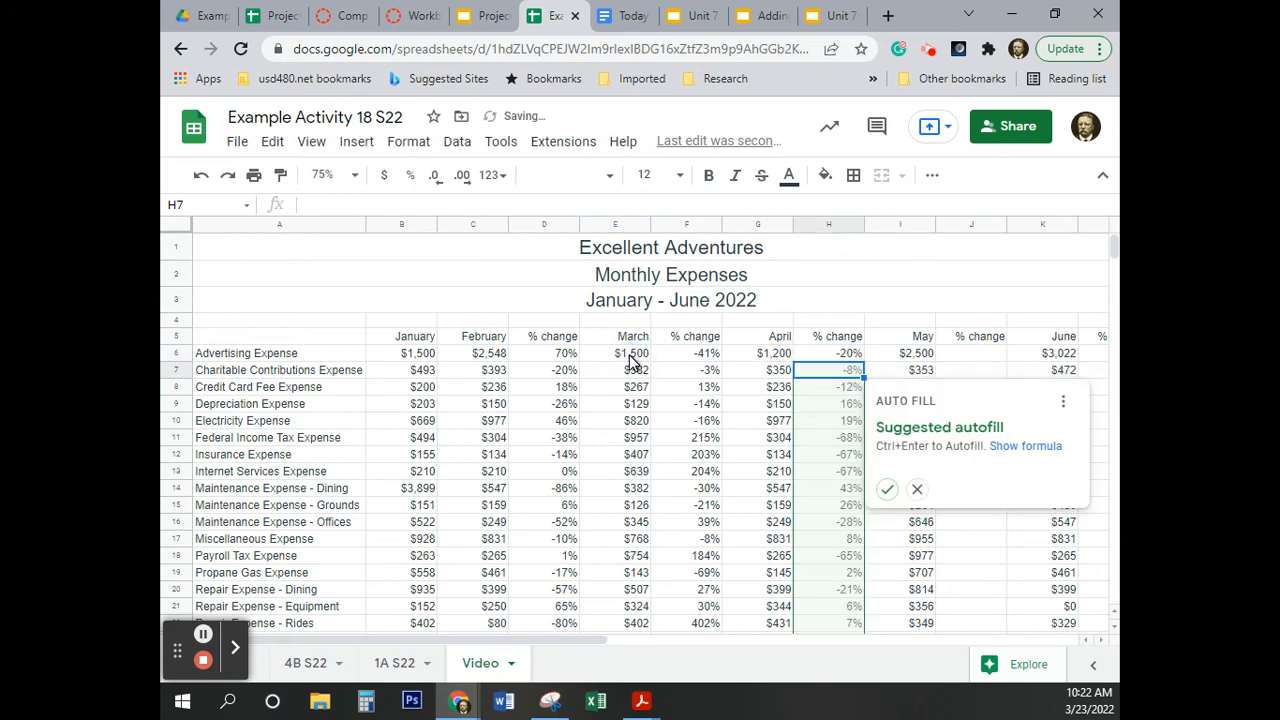
left_click(887, 489)
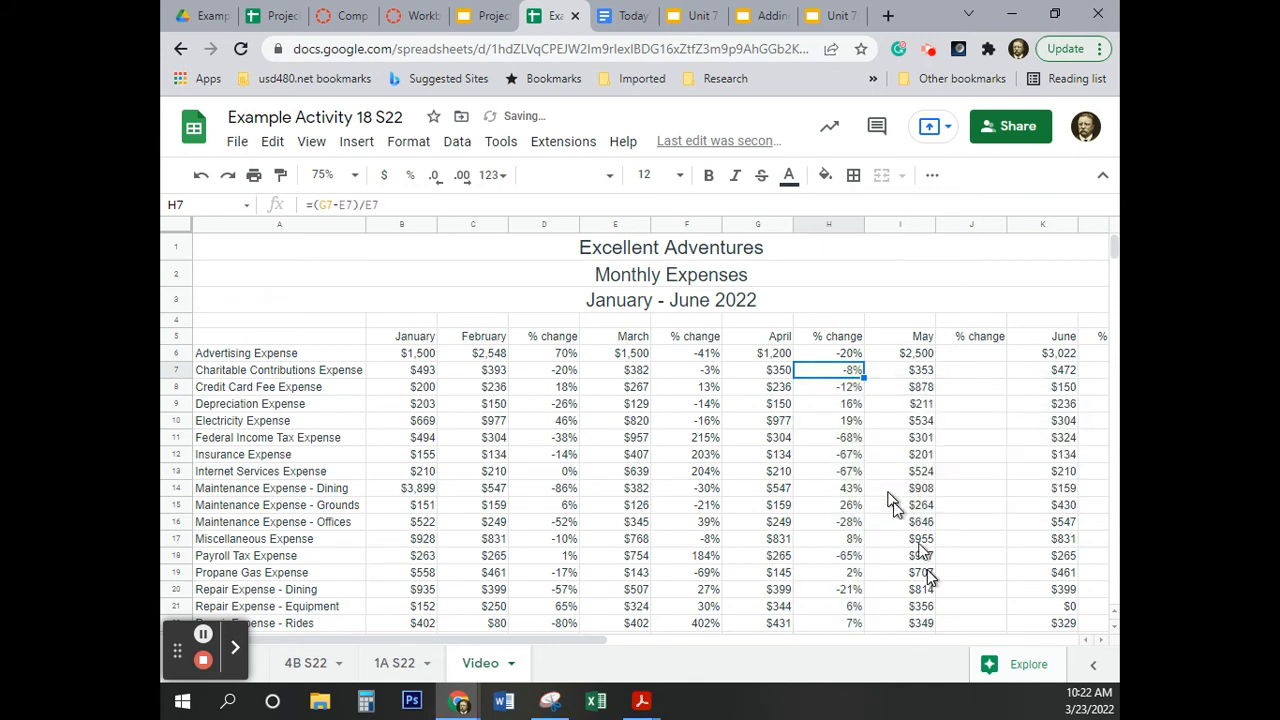
- Copy the April % change formula from H6 into the May and June % change cells J6 and L6
left_click(822, 352)
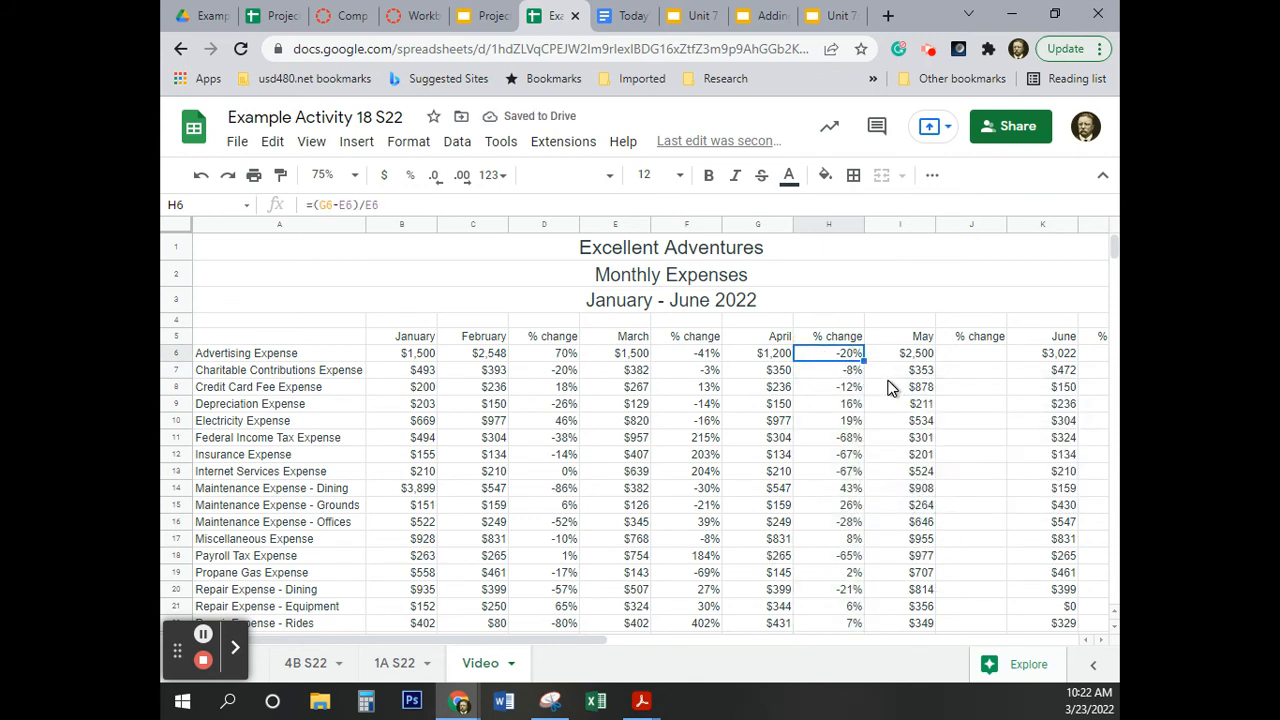
key("ctrl+c")
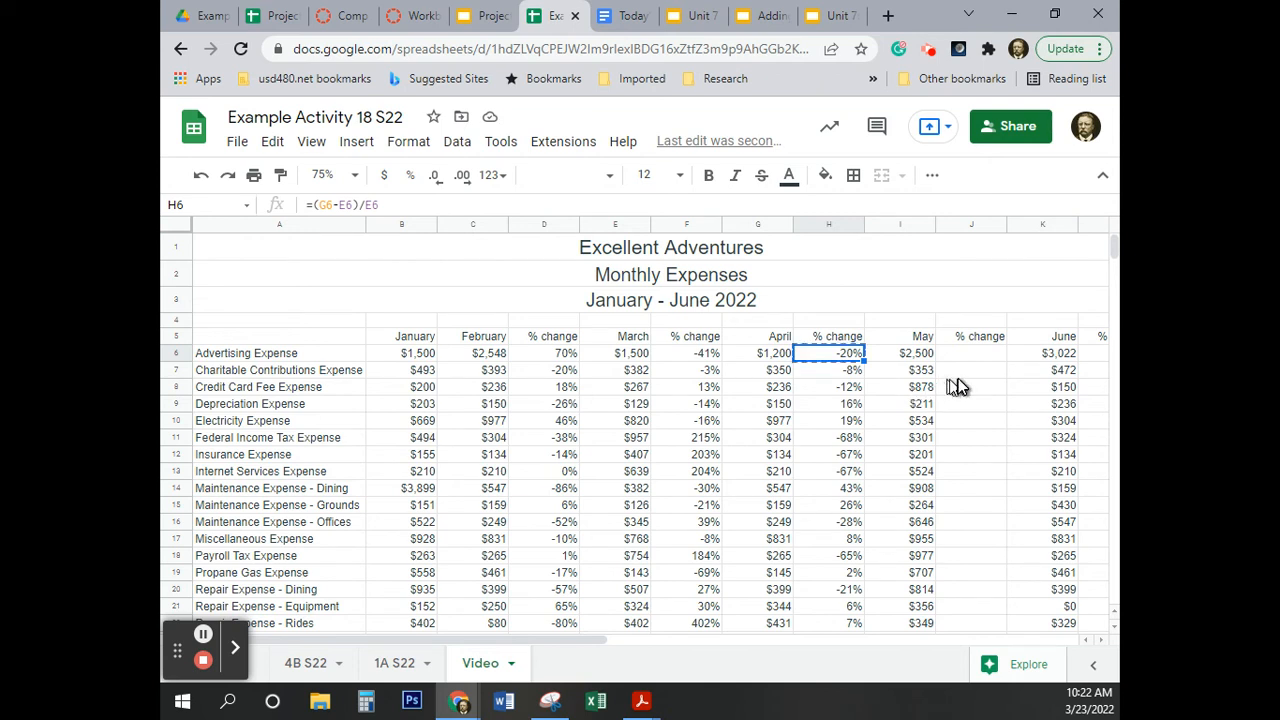
left_click(968, 354)
key("ctrl+v")
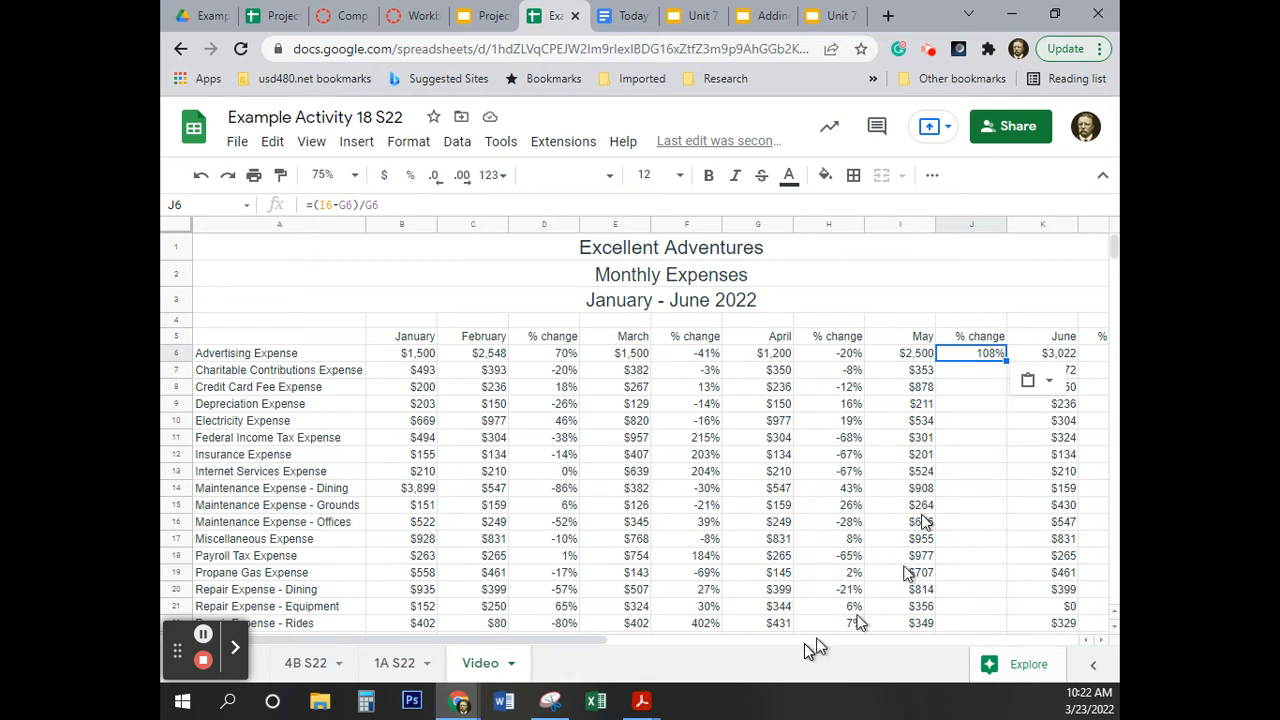
left_click(590, 646)
left_click_drag(590, 646, 694, 646)
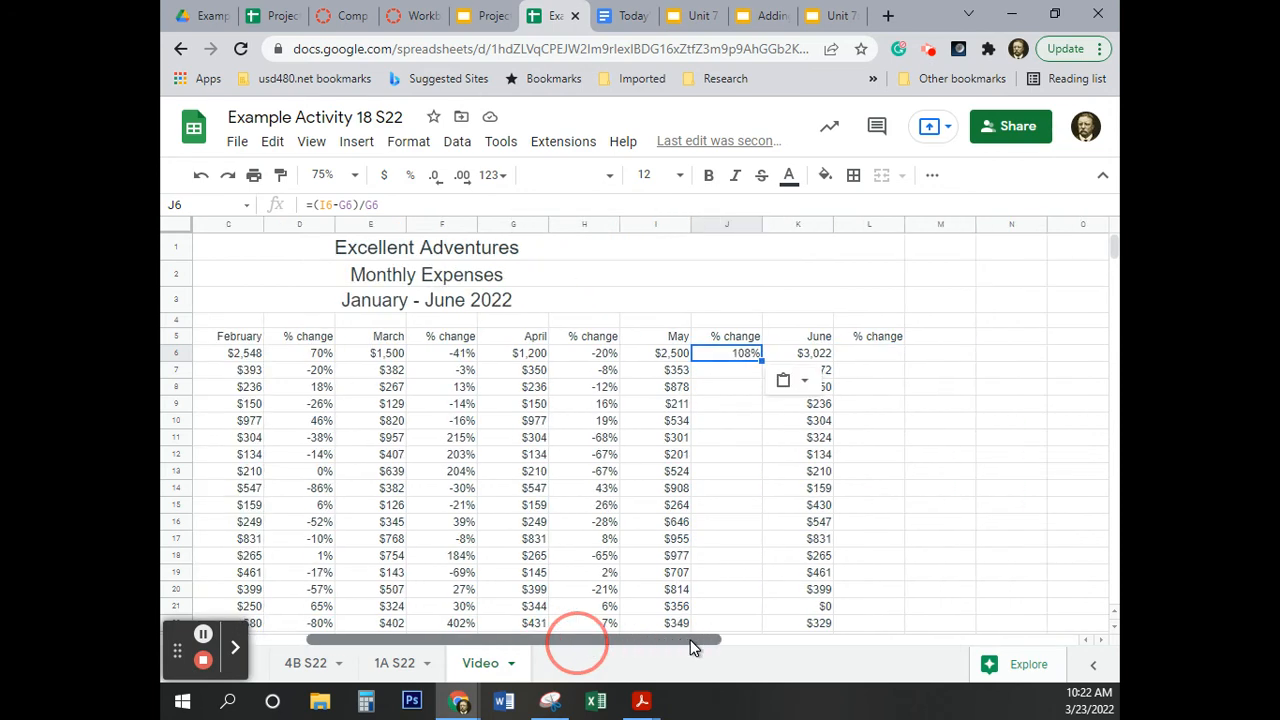
left_click(885, 357)
key("ctrl+v")
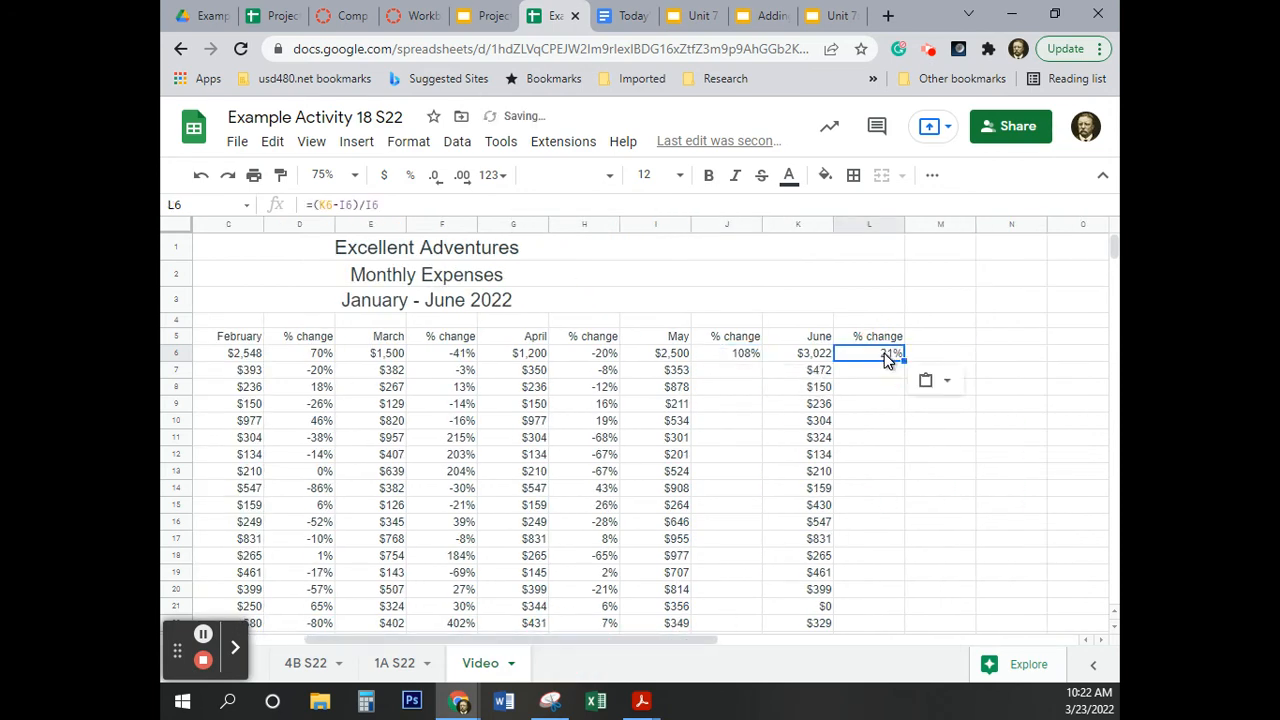
left_click(866, 458)
- Fill the May % change formula from J6 down to J28
left_click(735, 353)
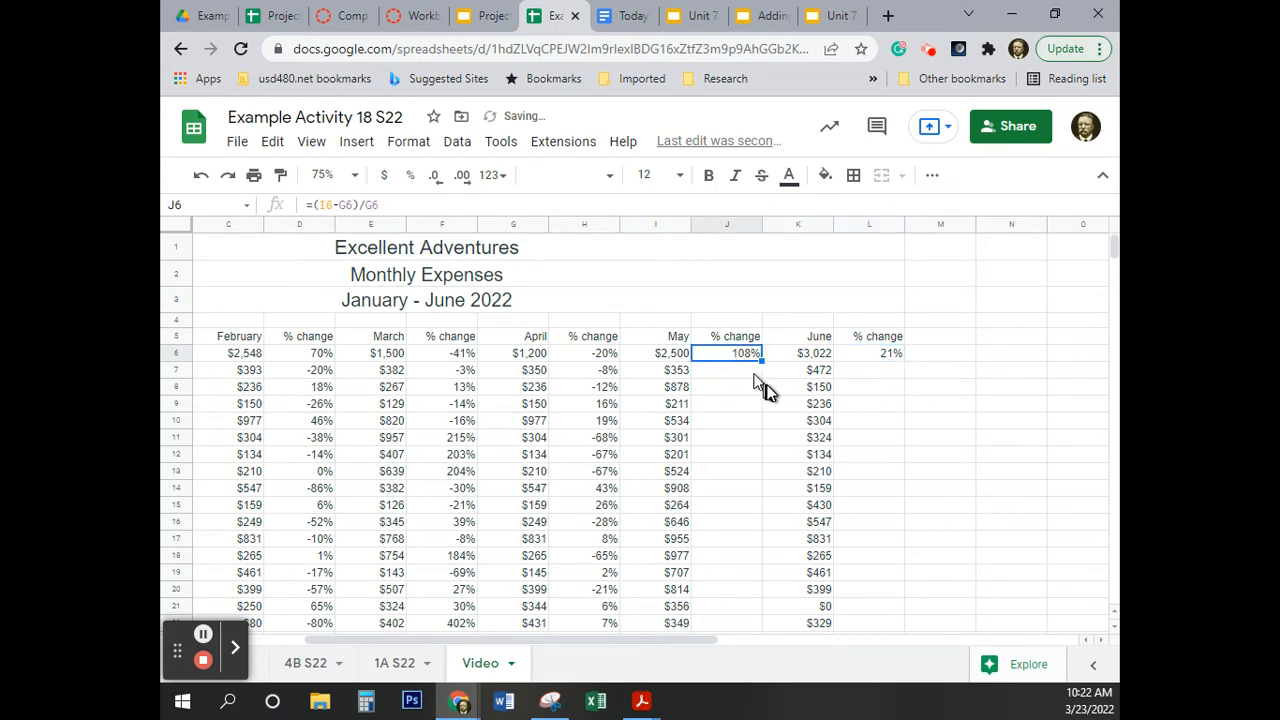
left_click_drag(762, 366, 721, 478)
scroll(913, 477, "up", 5)
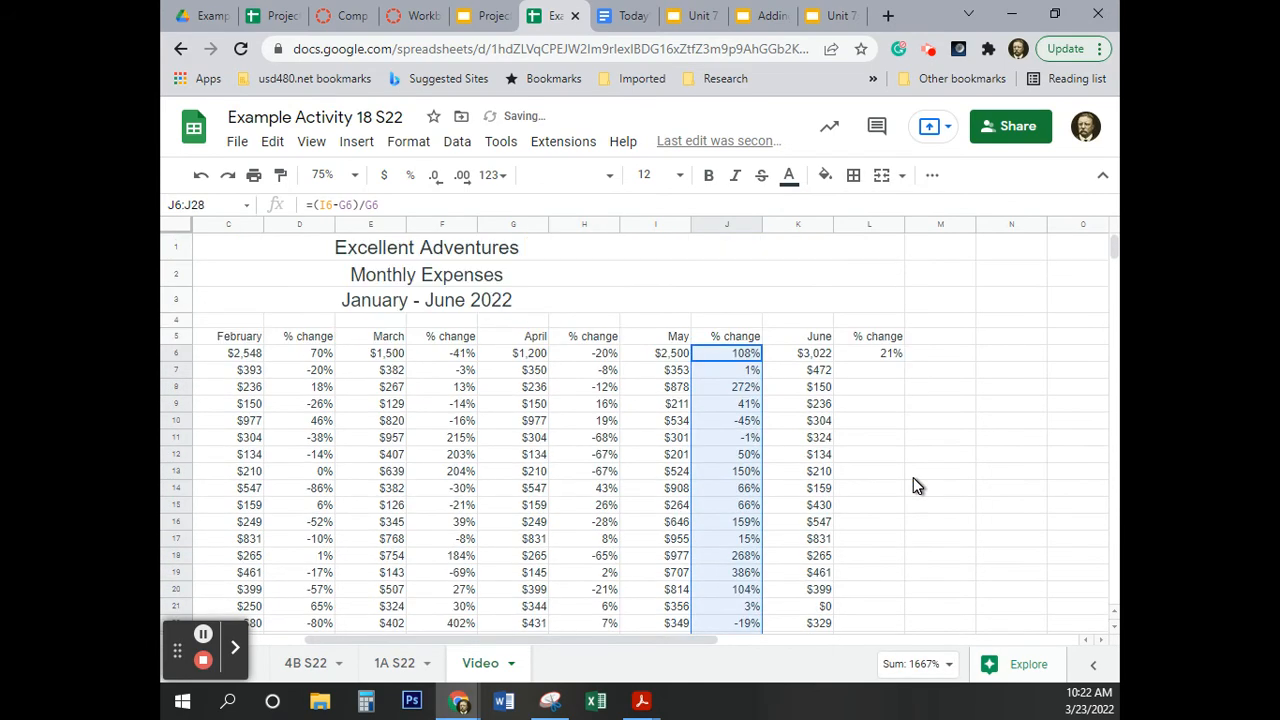
- Fill the June % change formula from L6 down to L28
left_click(882, 355)
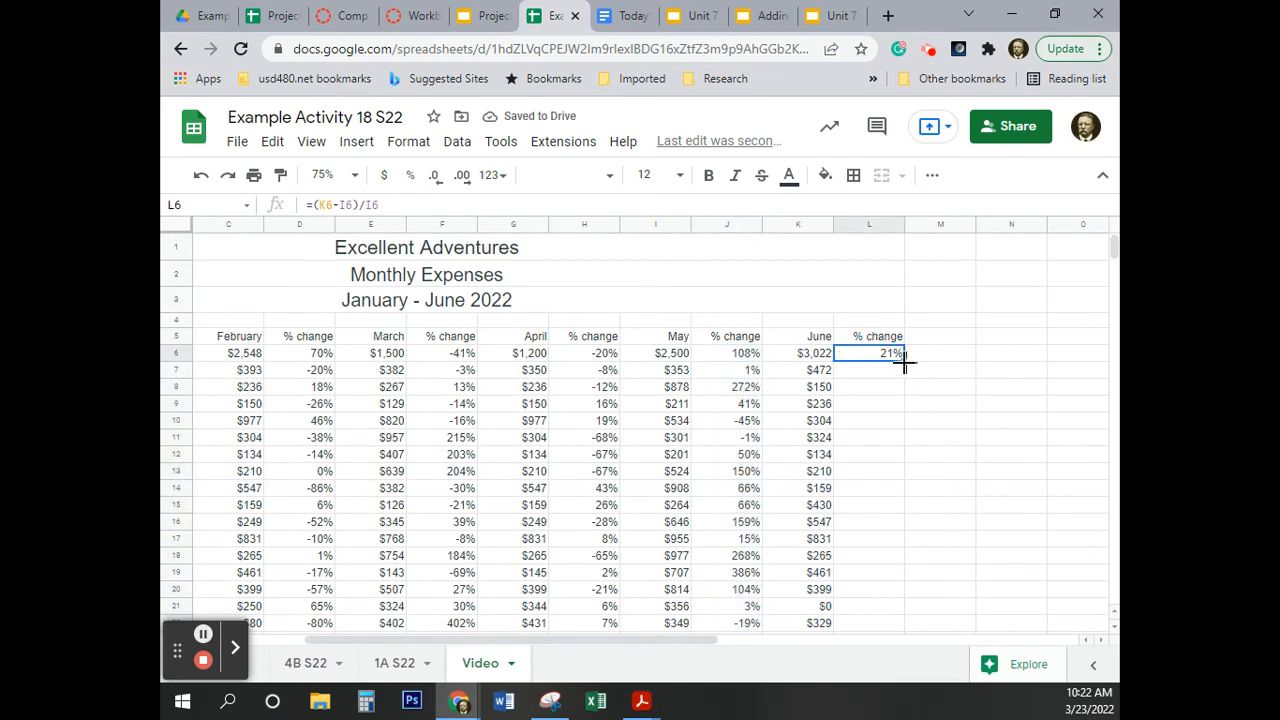
left_click_drag(905, 362, 877, 557)
scroll(877, 560, "up", 3)
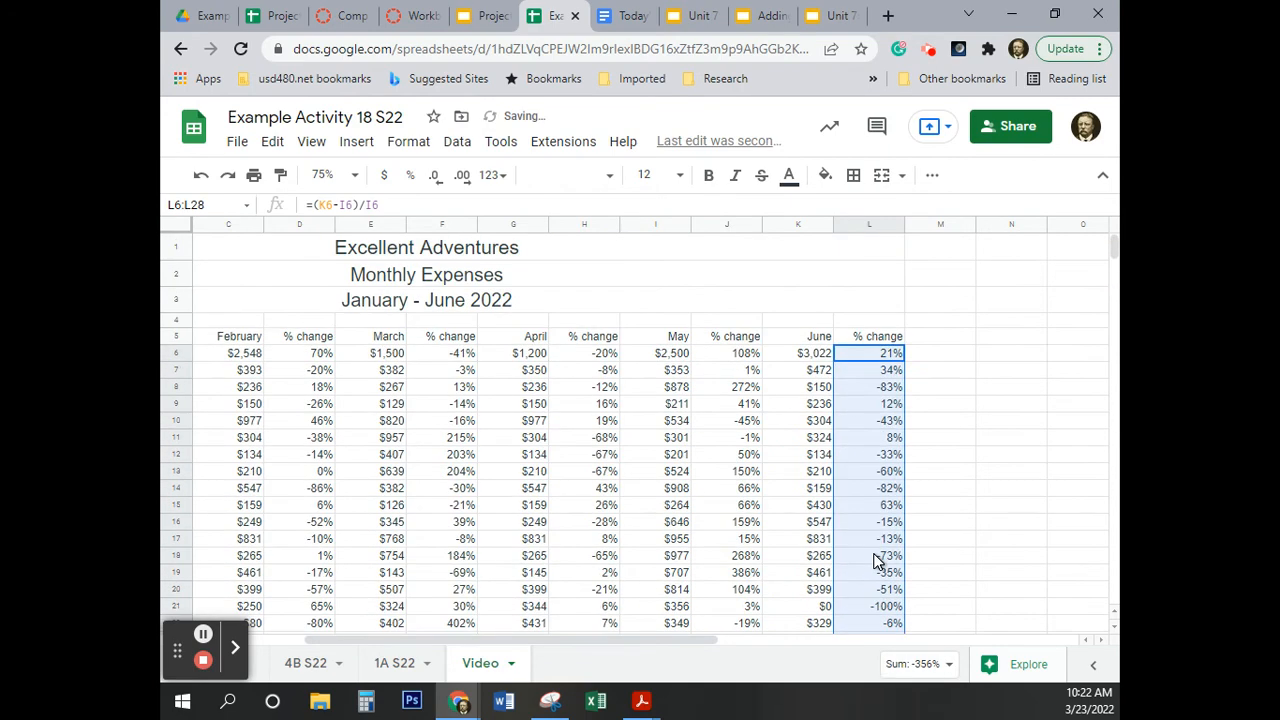
left_click(877, 355)
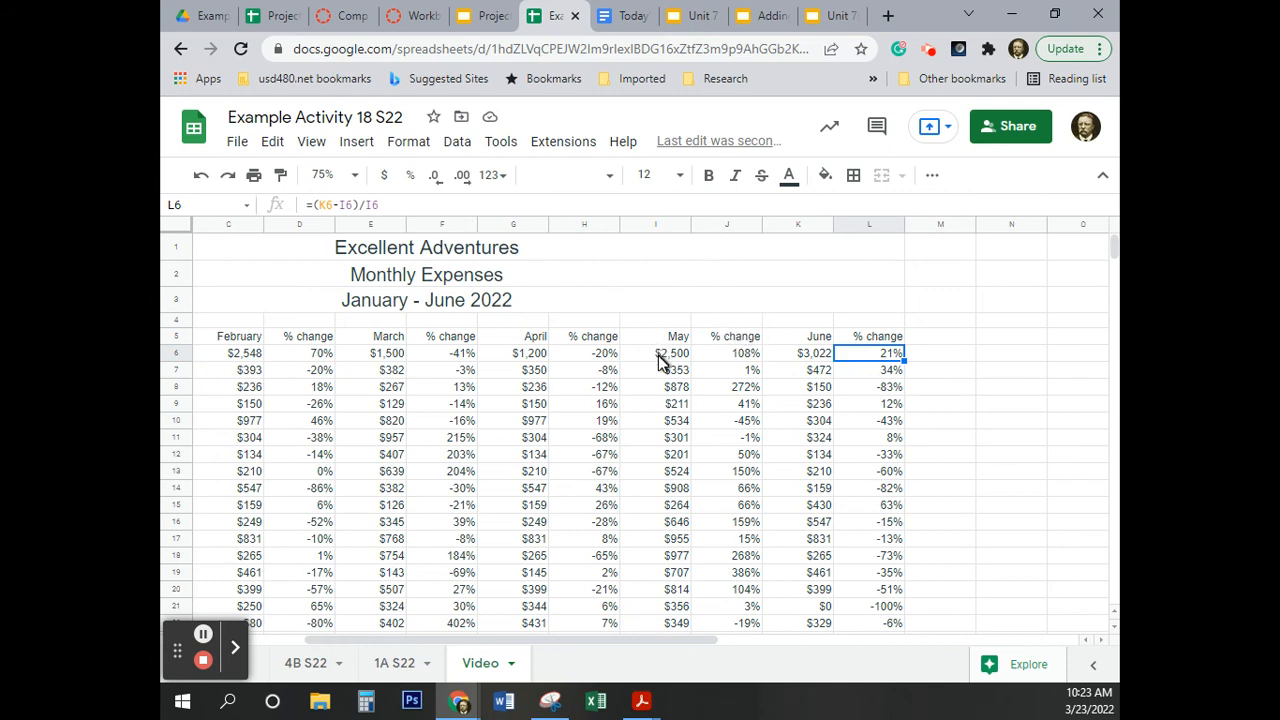
- Check the April and May % change formulas in H6 and J6 and review the columns down to the TOTAL EXPENSES row
left_click(600, 356)
left_click(736, 356)
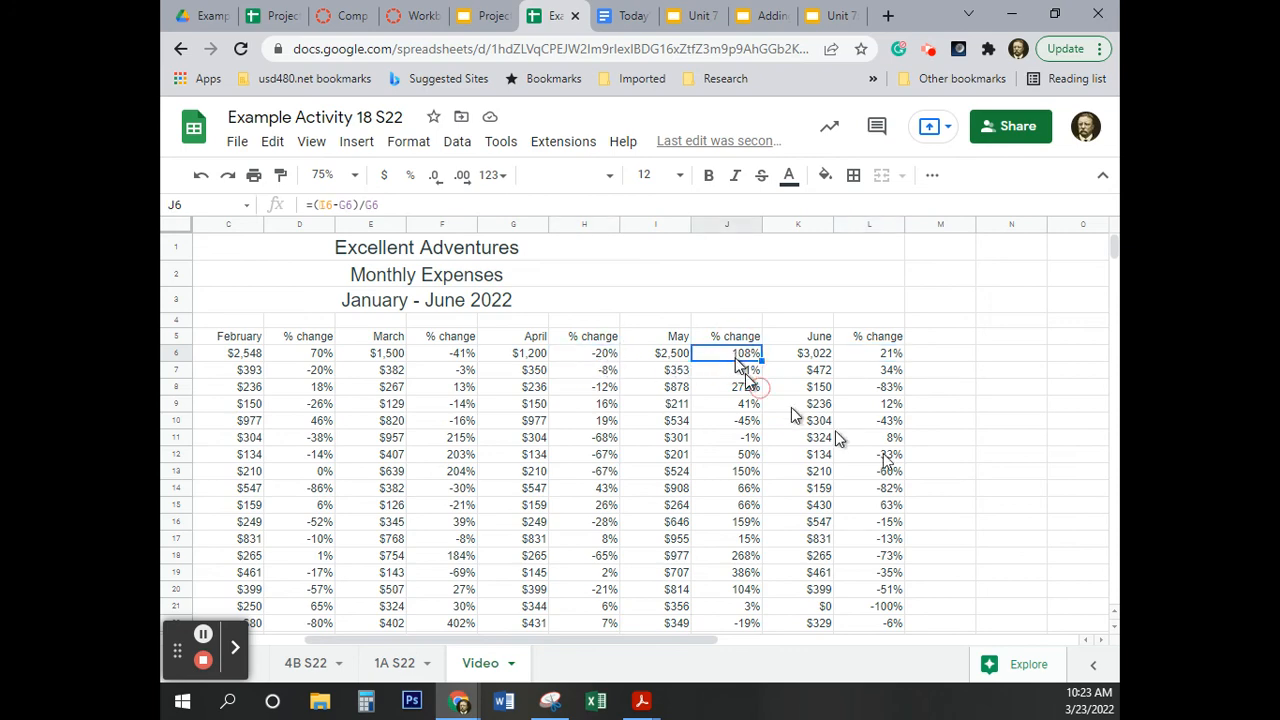
scroll(940, 482, "down", 3)
scroll(926, 470, "down", 1)
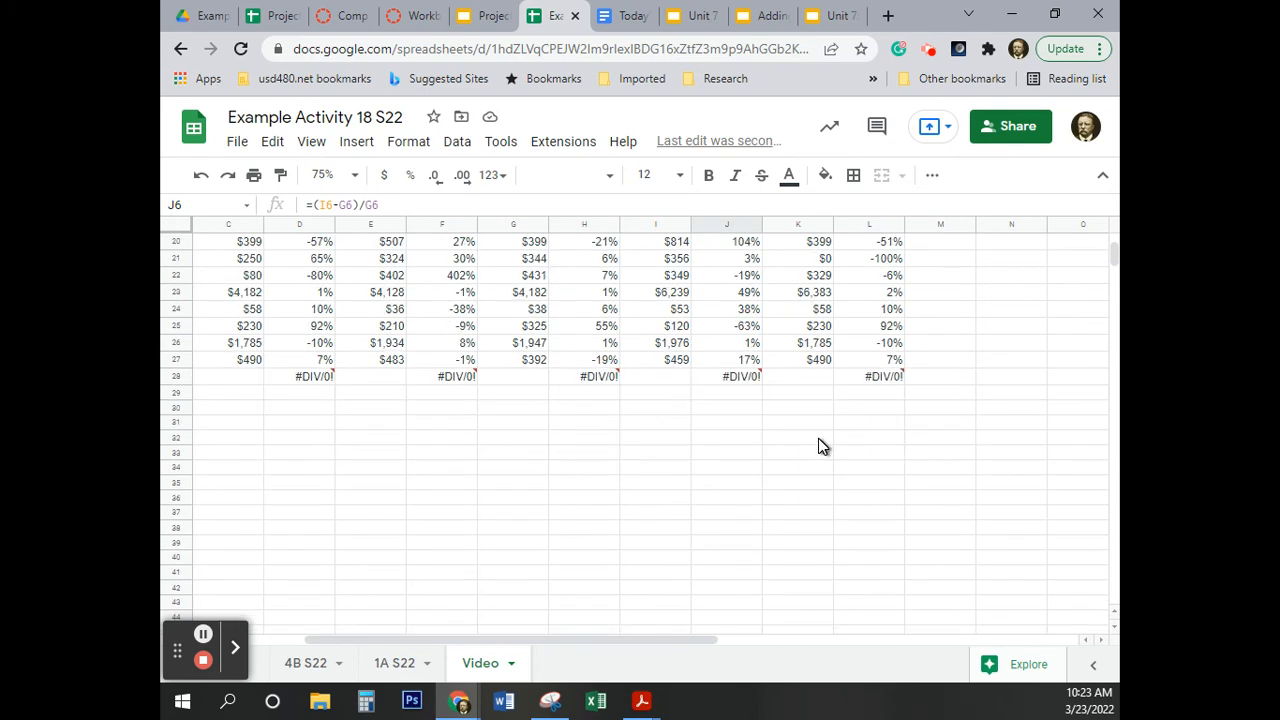
- Enter a SUM formula starting at B6, =sum(B6:), in the January TOTAL EXPENSES cell B28
left_click(583, 642)
left_click_drag(582, 642, 448, 628)
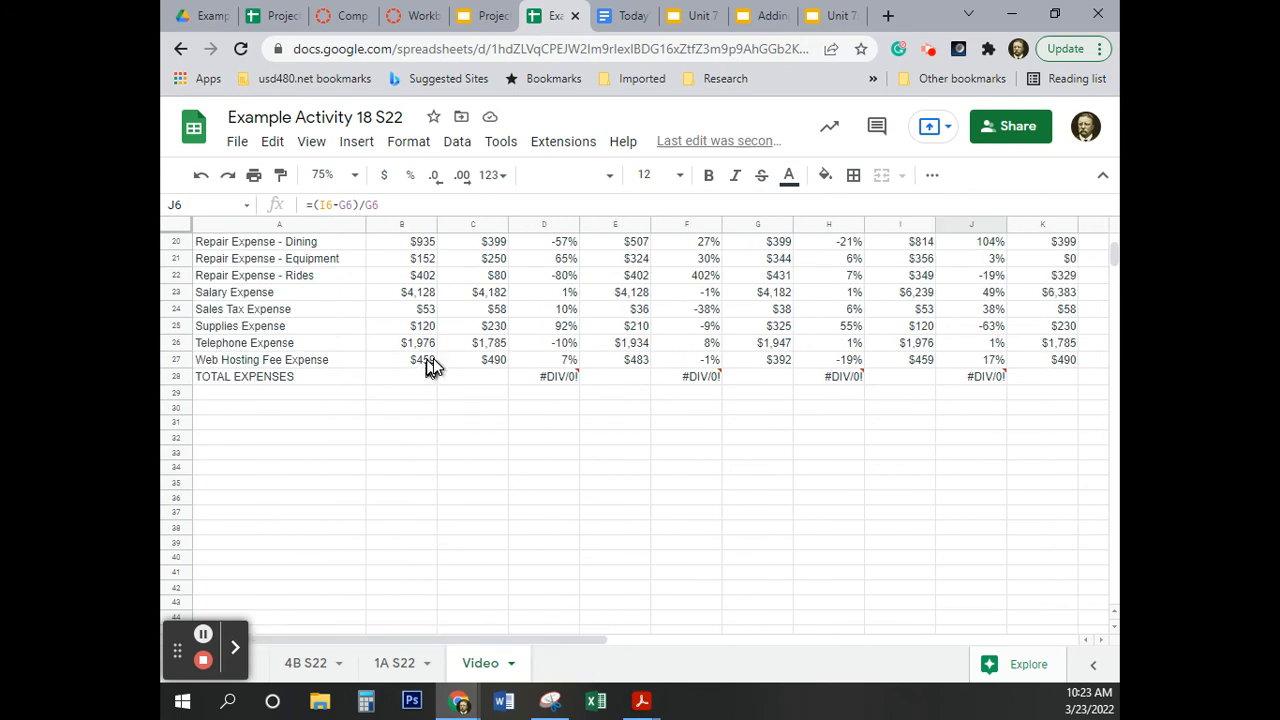
left_click(400, 376)
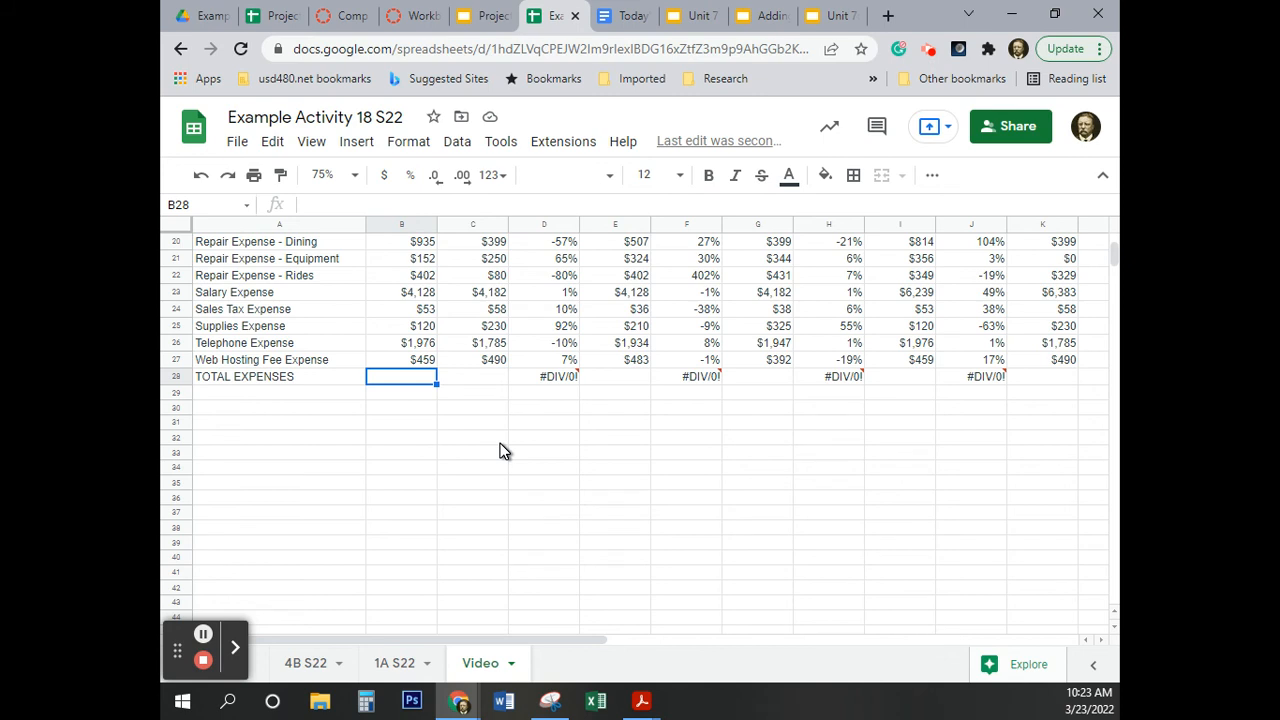
type("=su")
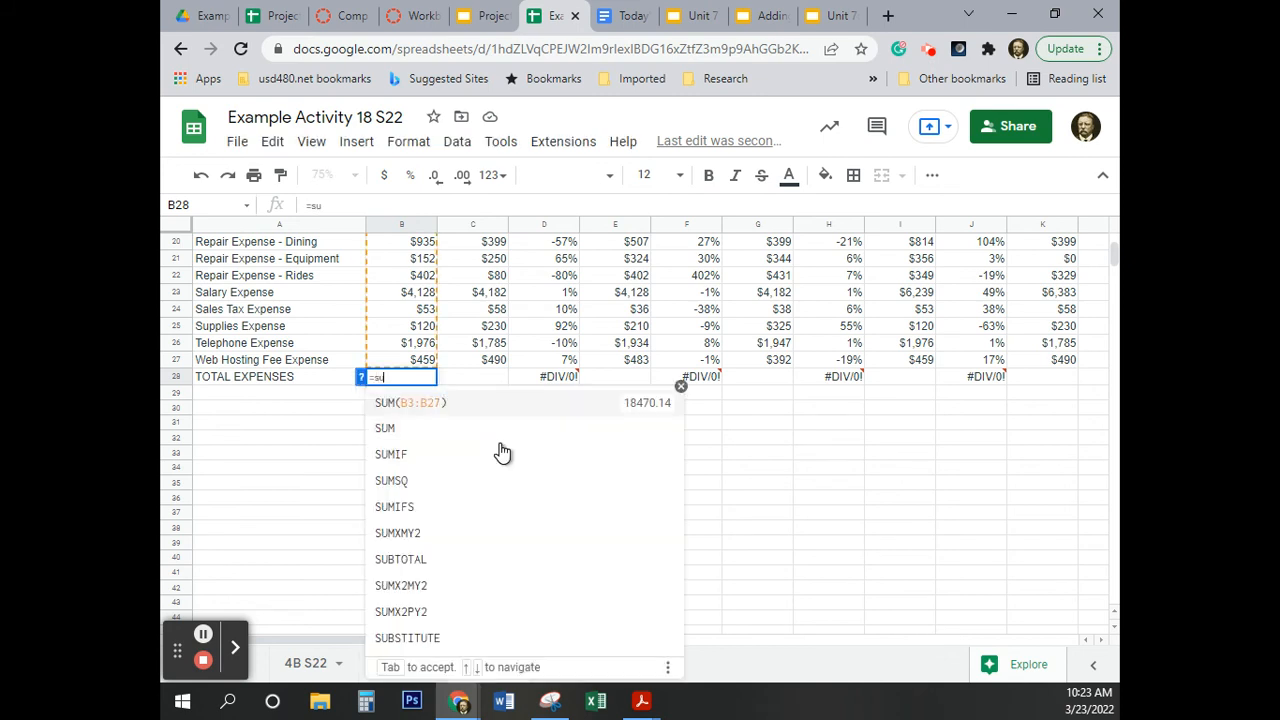
type("m(")
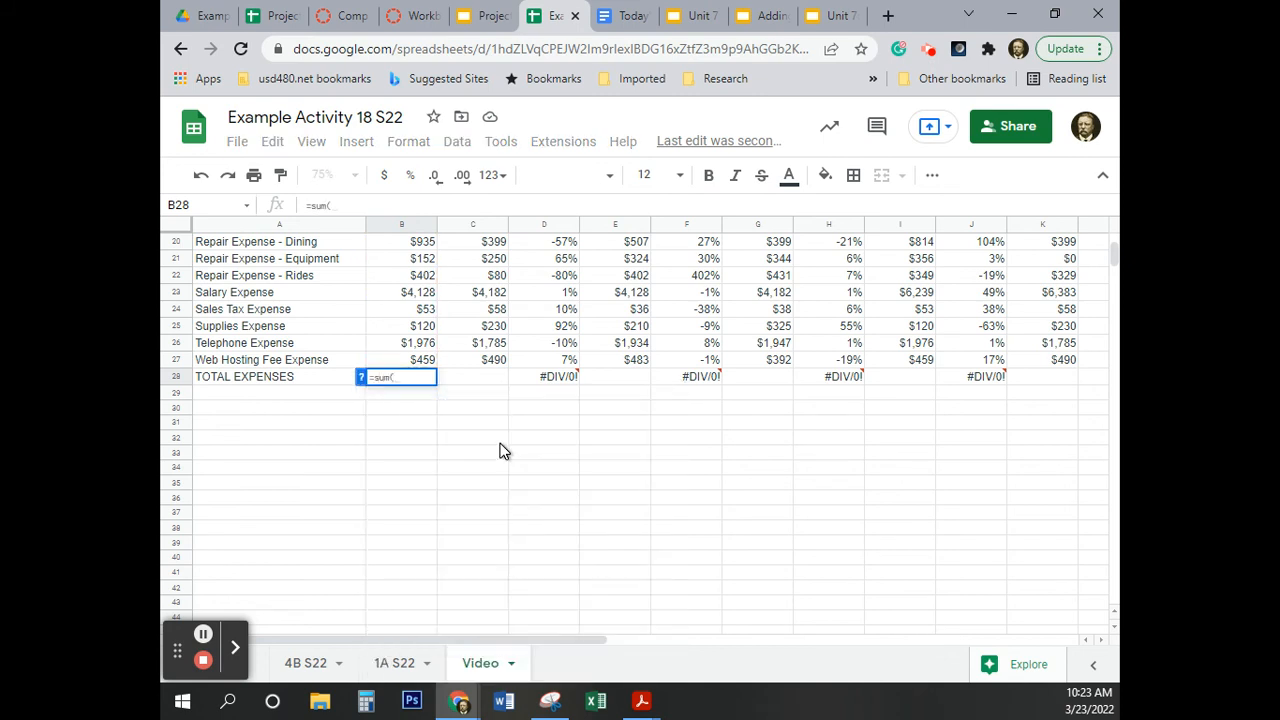
scroll(505, 360, "up", 5)
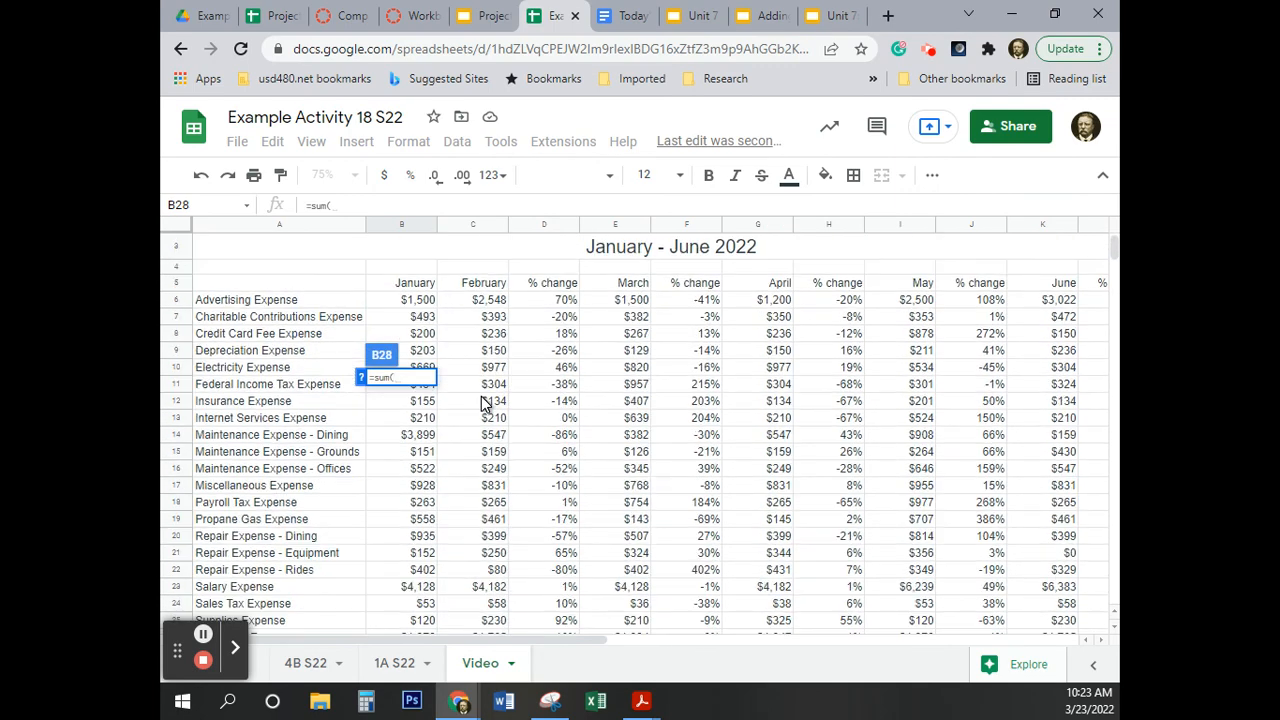
scroll(481, 402, "down", 5)
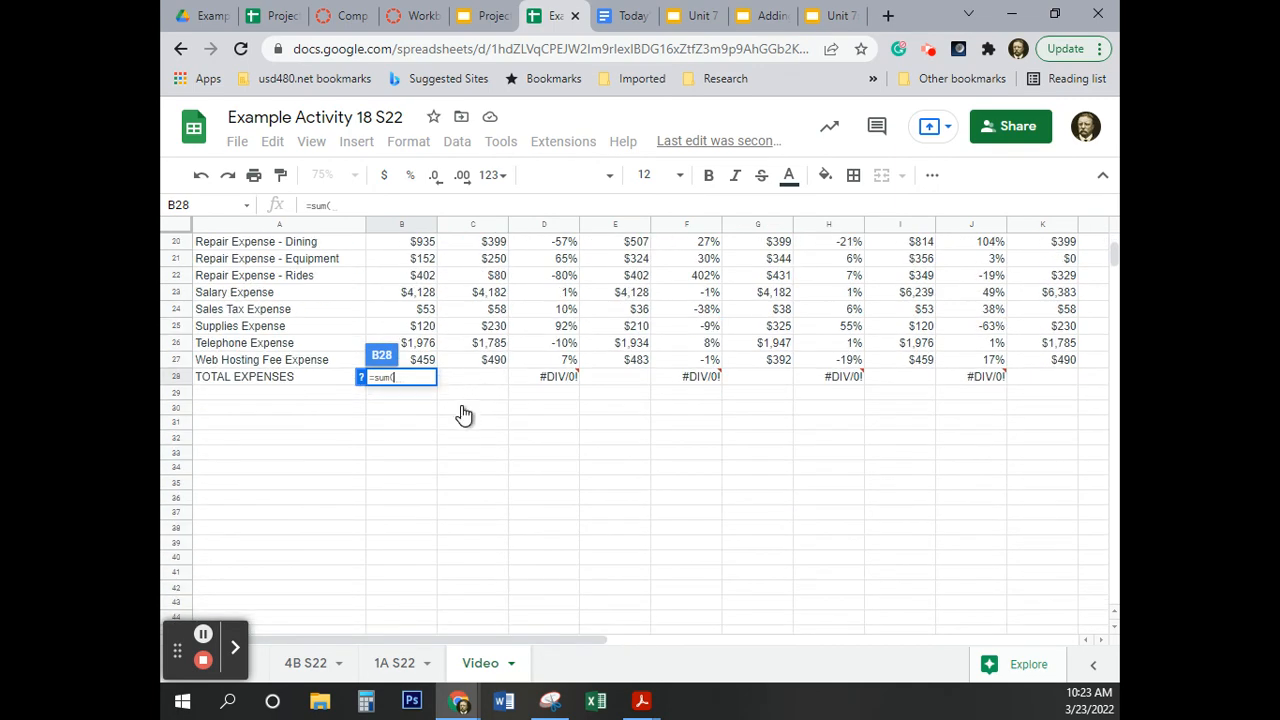
type("B6")
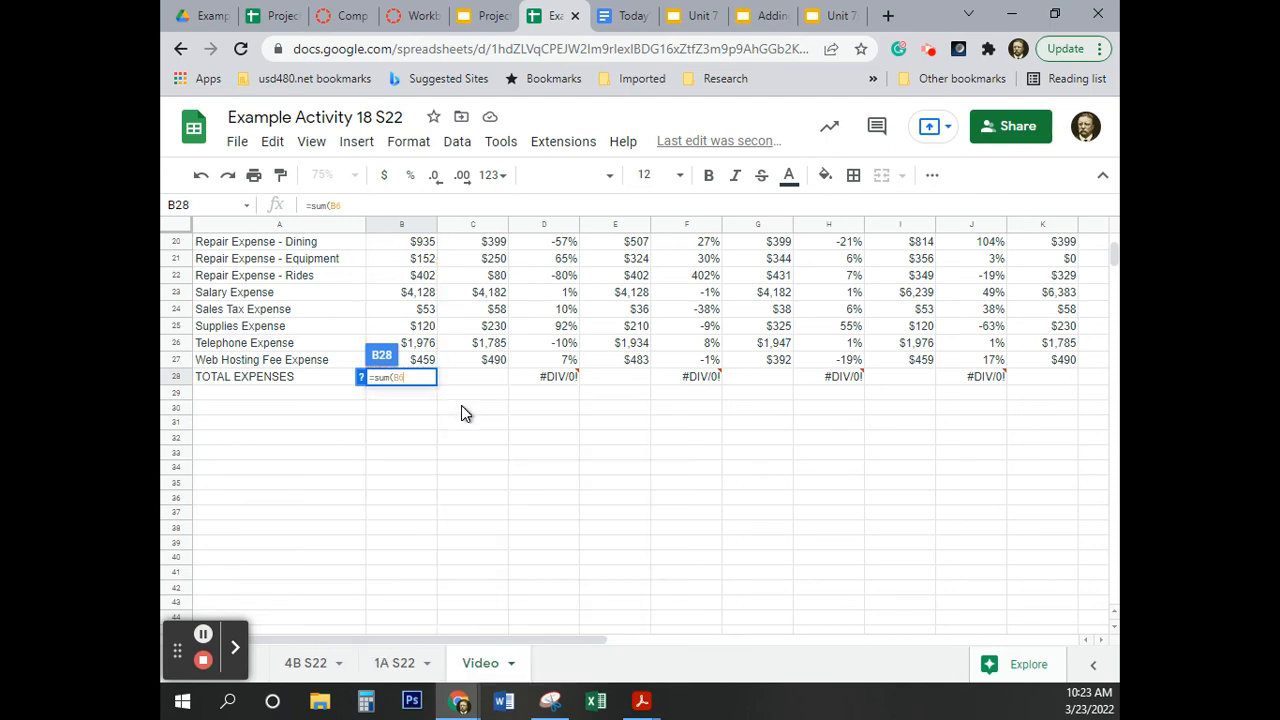
type(":")
left_click(423, 360)
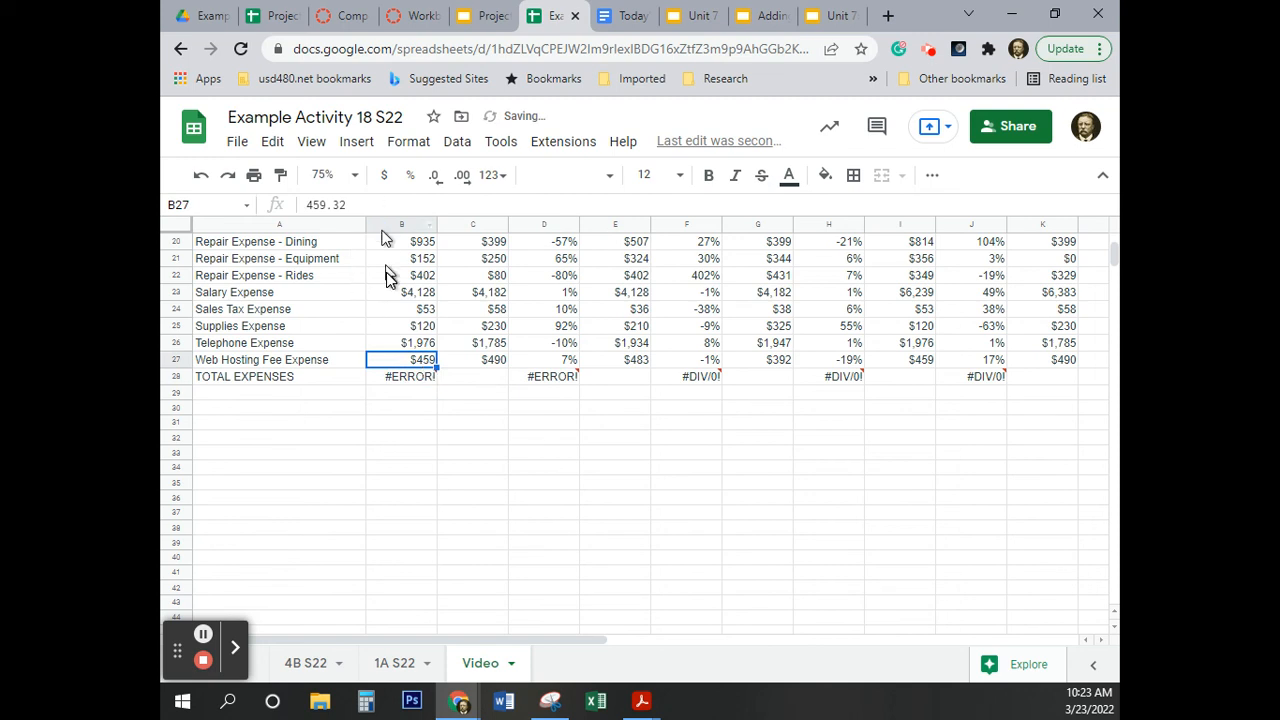
- Complete the January total formula in B28 so it reads =sum(B6:B27)
left_click(412, 388)
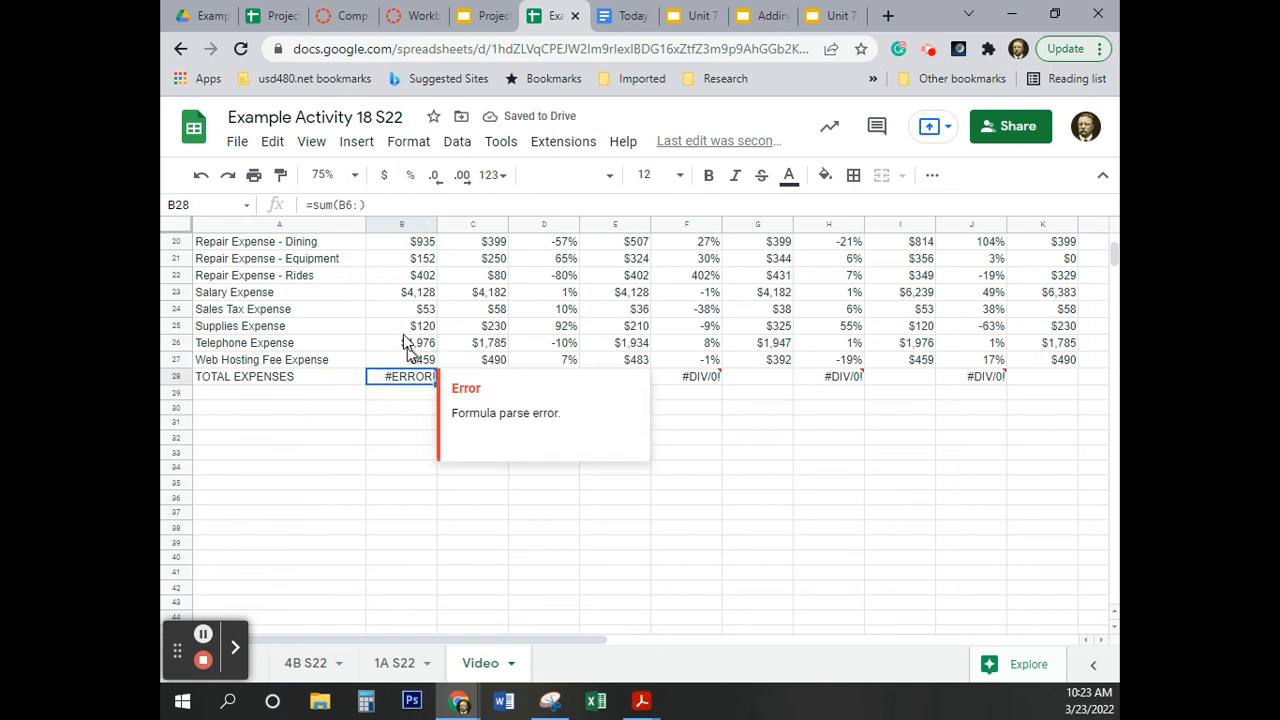
left_click(360, 205)
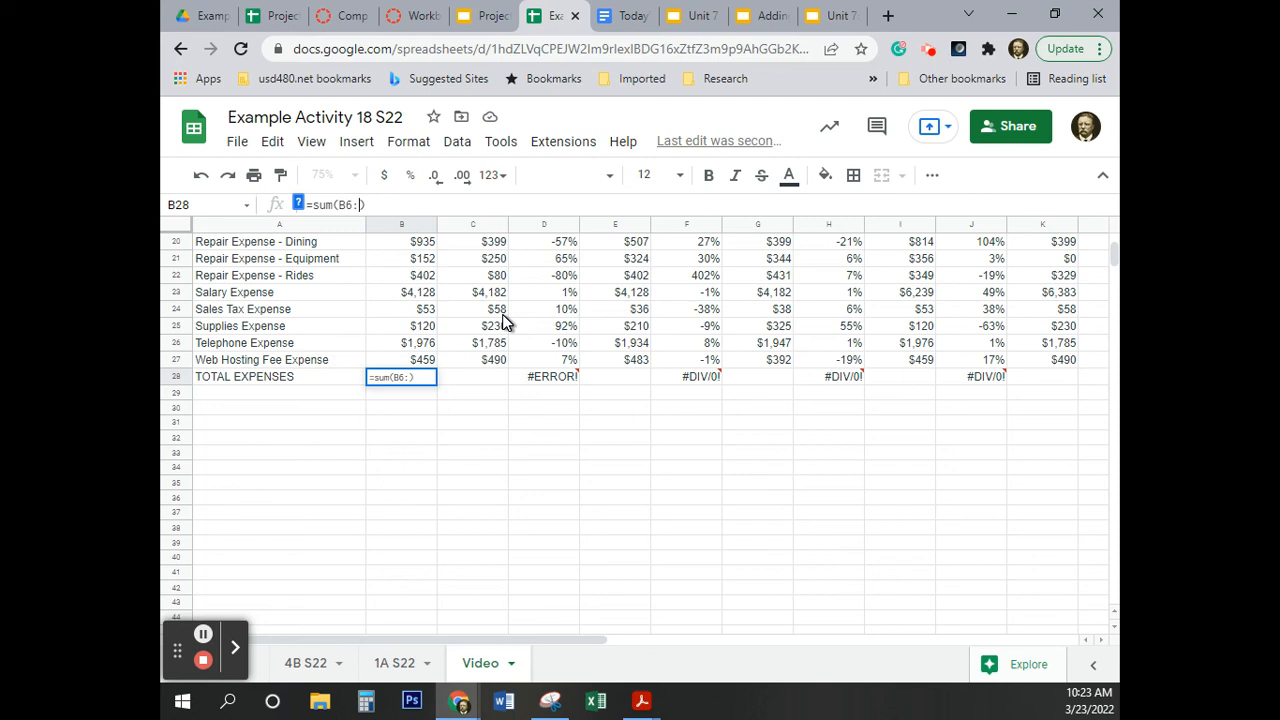
type("b27")
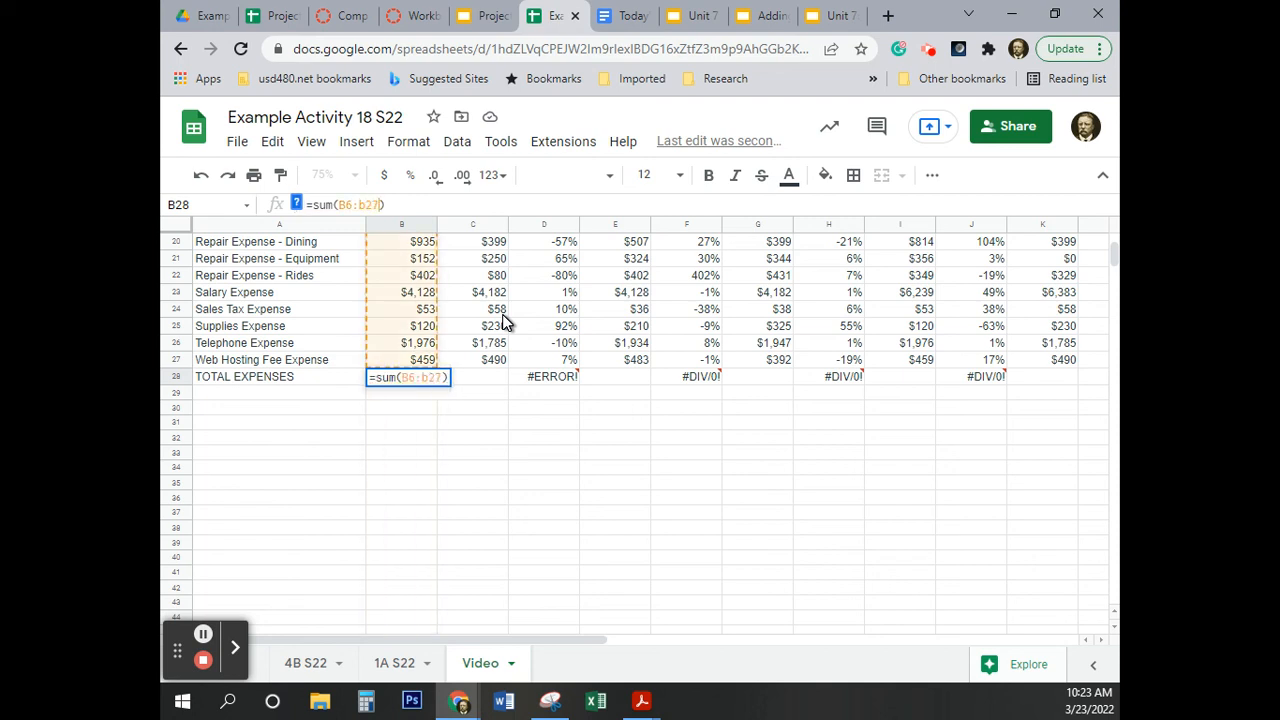
key("Return")
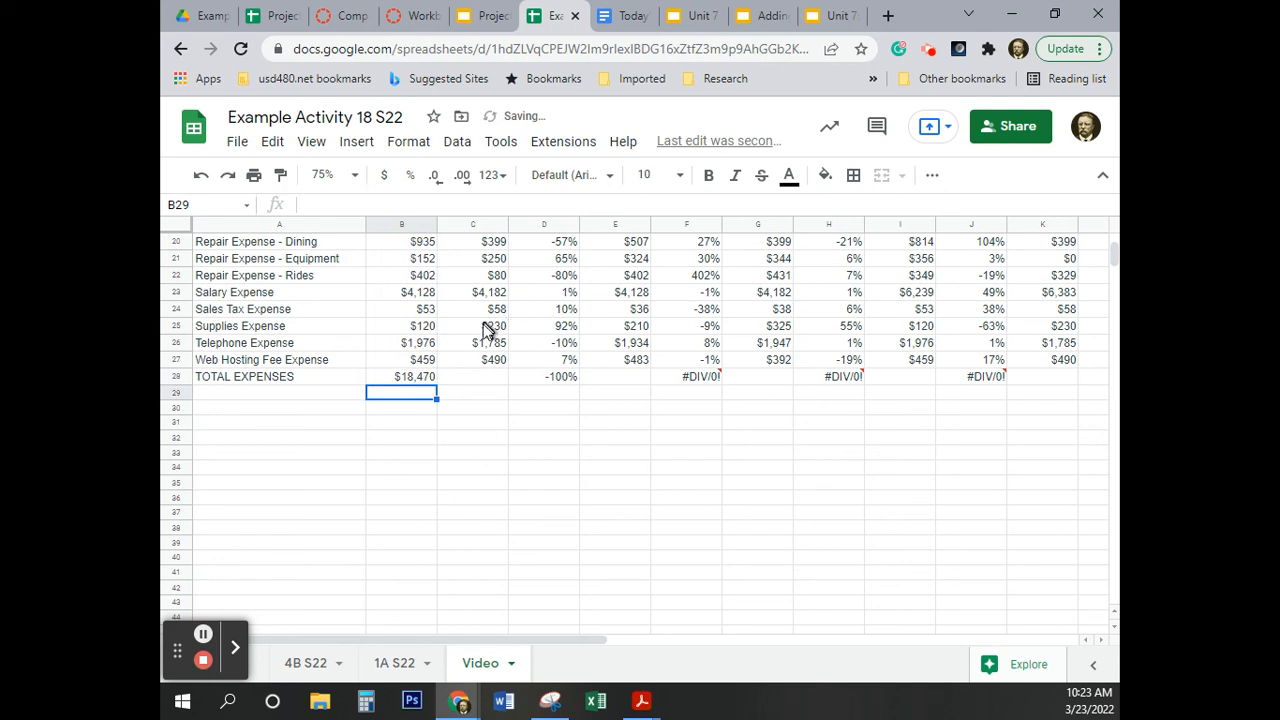
- Fill the January total formula from B28 across into the February total cell C28
left_click(416, 375)
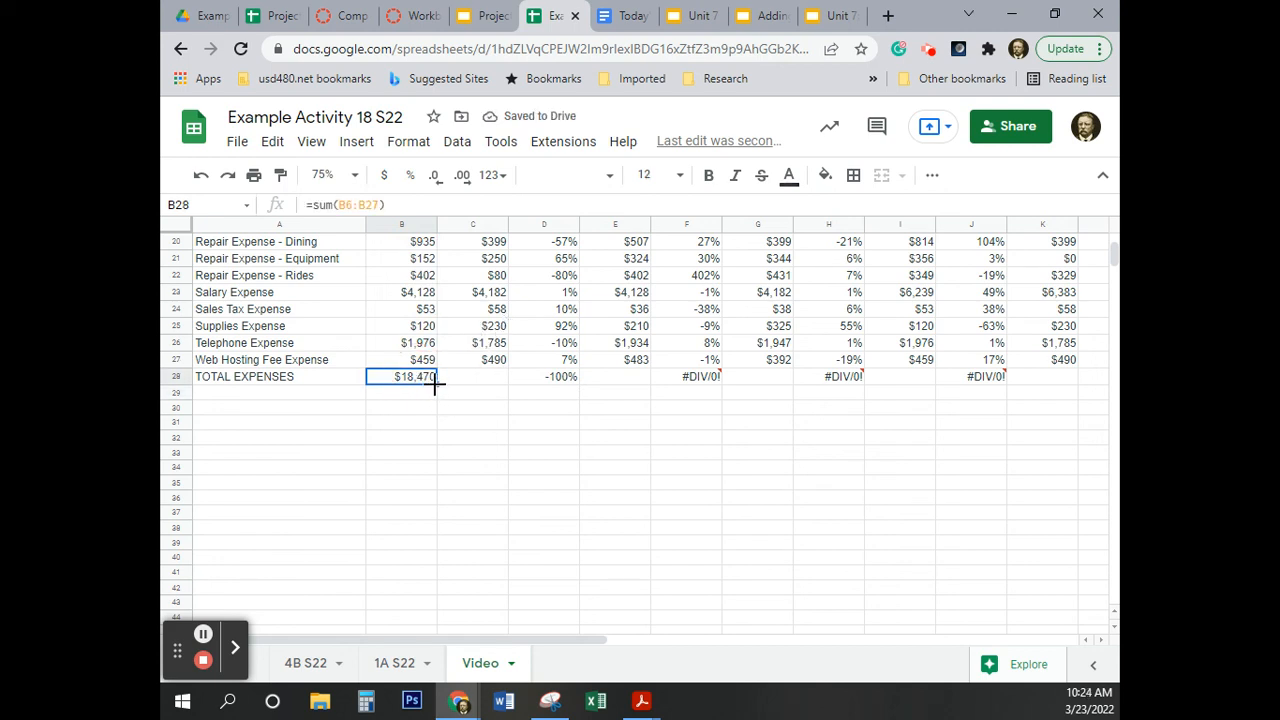
left_click_drag(437, 384, 470, 378)
left_click(473, 379)
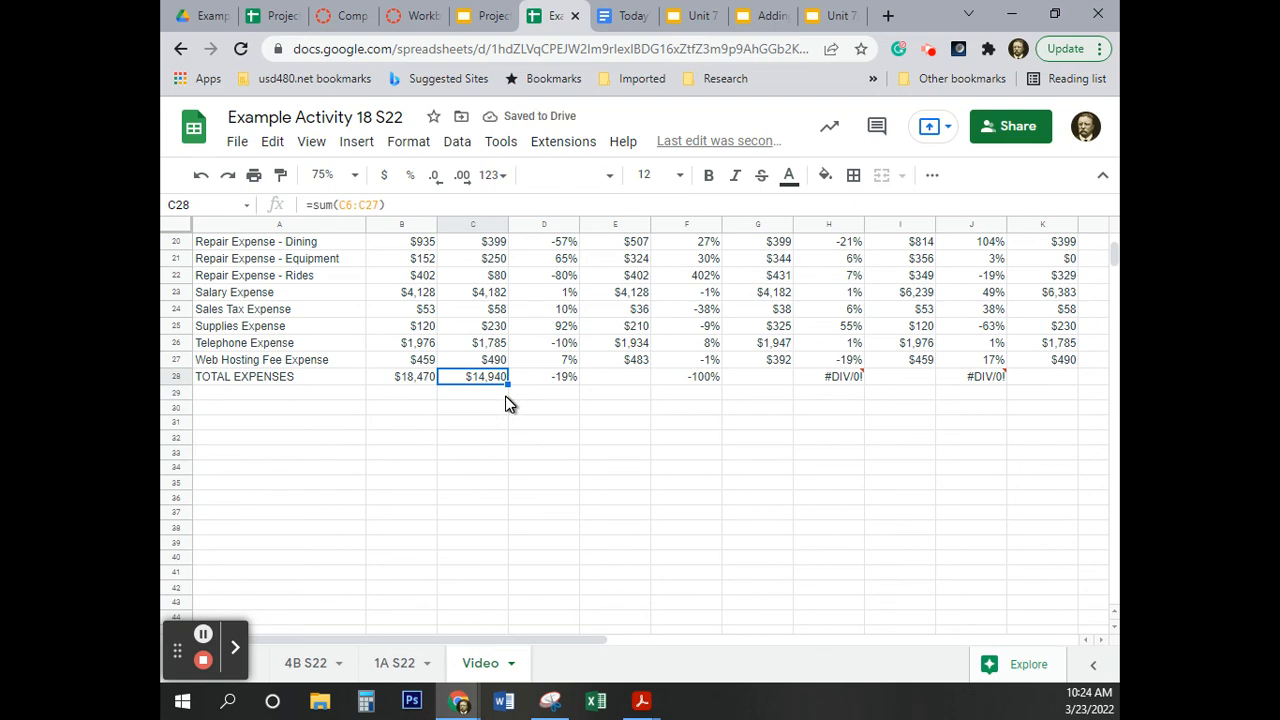
- Copy the February total formula from C28 into the March, April, May and June total cells E28, G28, I28 and K28
key("ctrl+c")
left_click(615, 380)
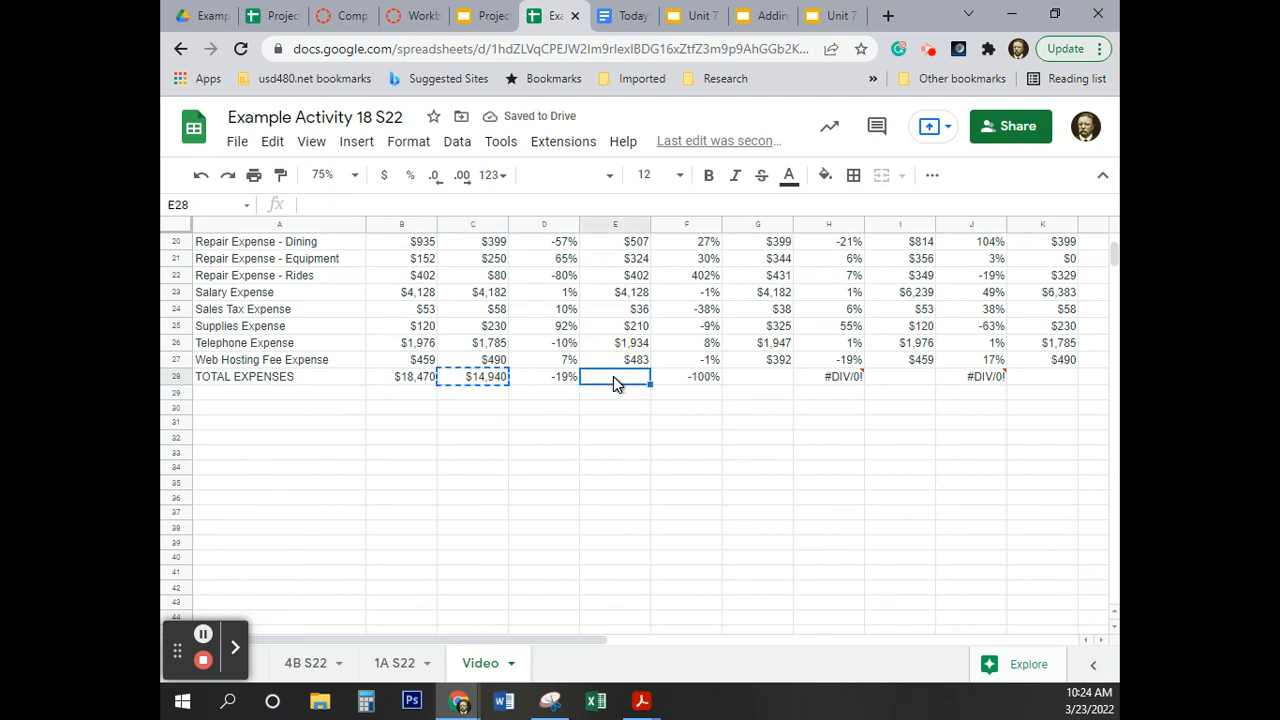
key("ctrl+v")
left_click(751, 381)
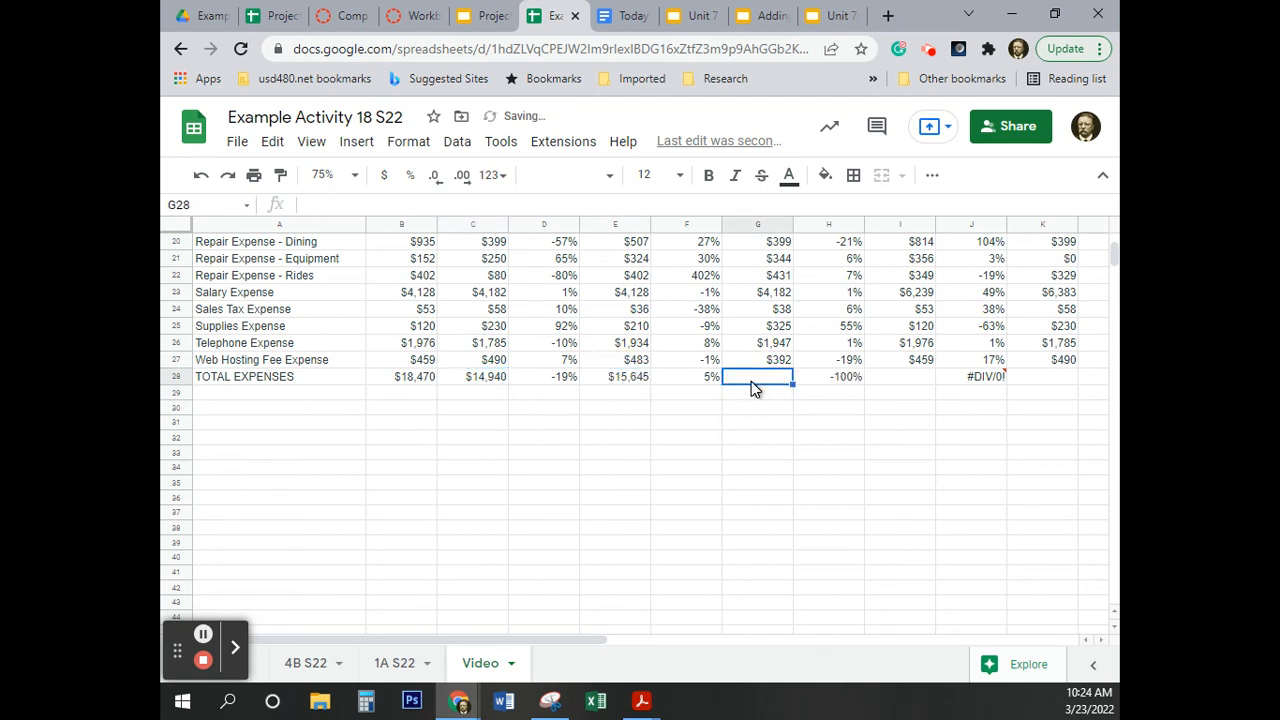
key("ctrl+v")
left_click(897, 381)
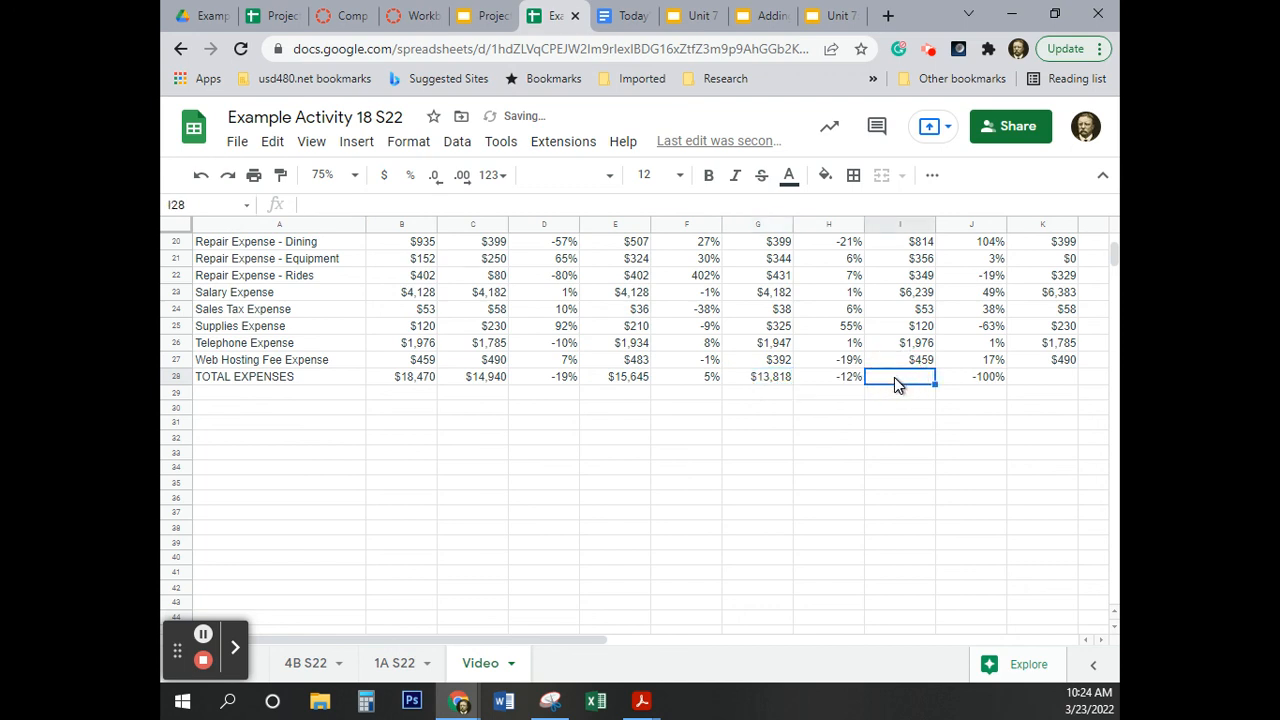
key("ctrl+v")
left_click(1038, 380)
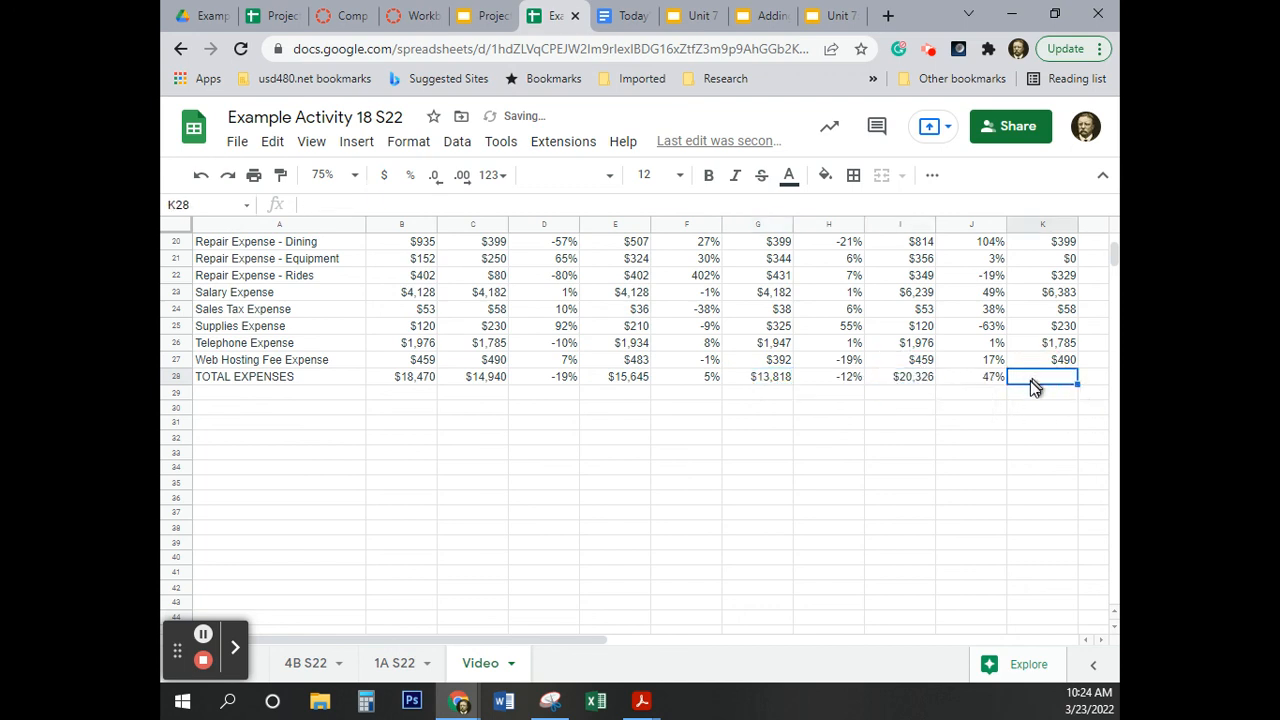
key("ctrl+v")
left_click_drag(527, 637, 558, 608)
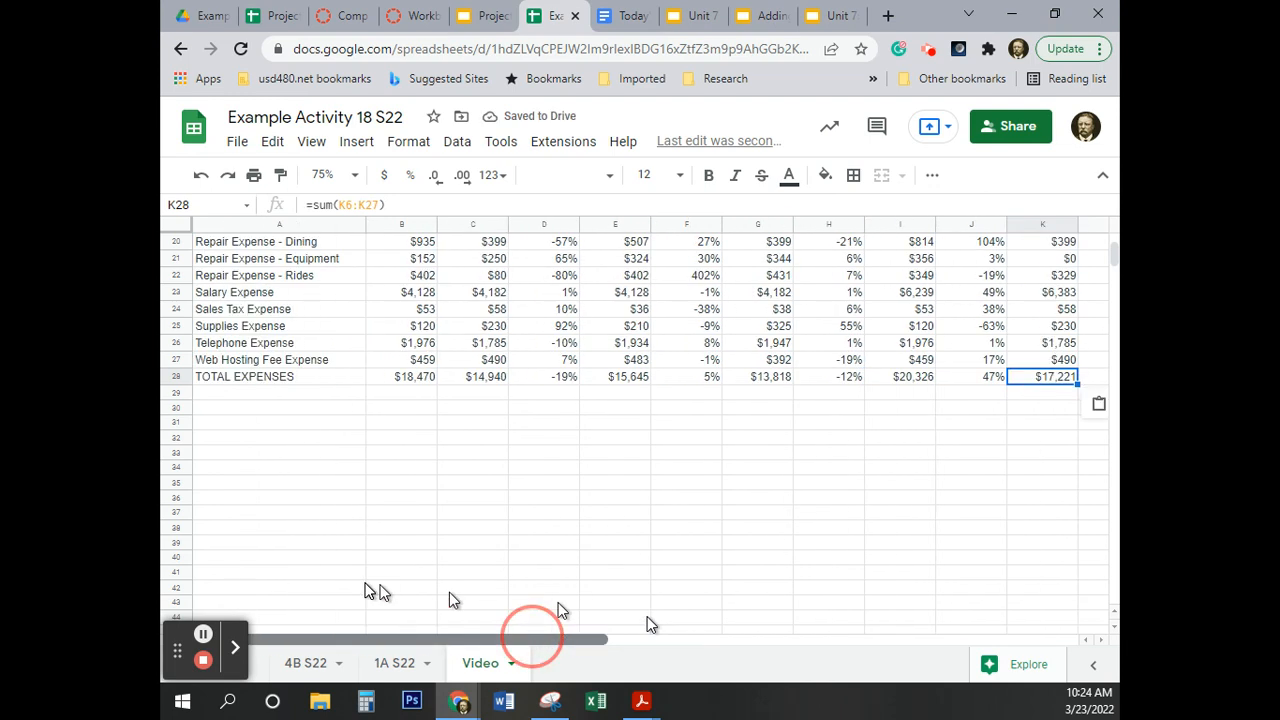
left_click(401, 488)
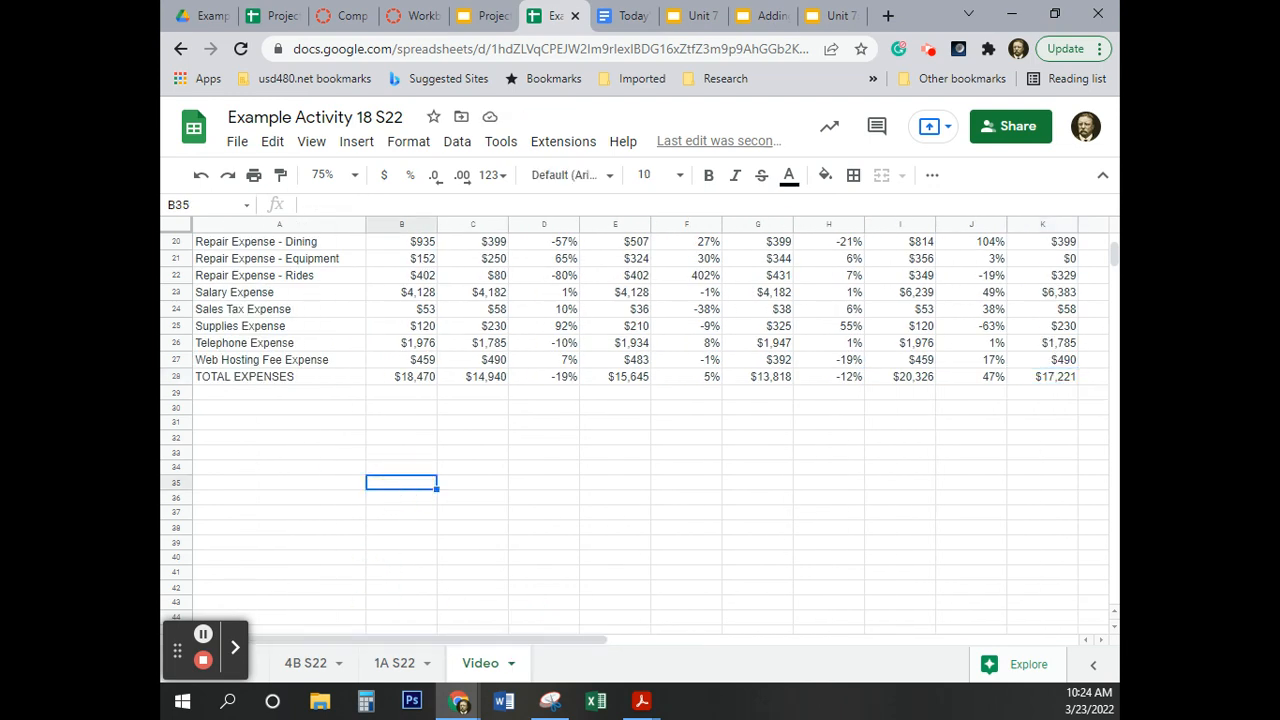
scroll(670, 520, "up", 5)
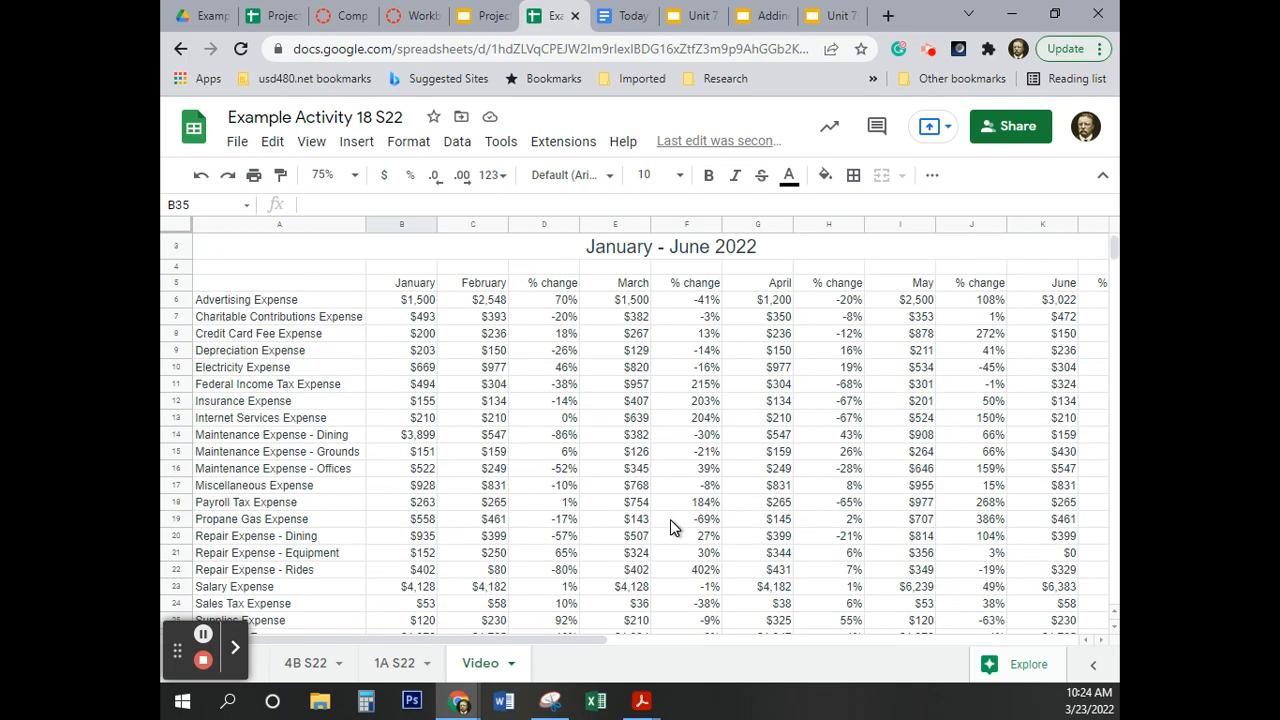